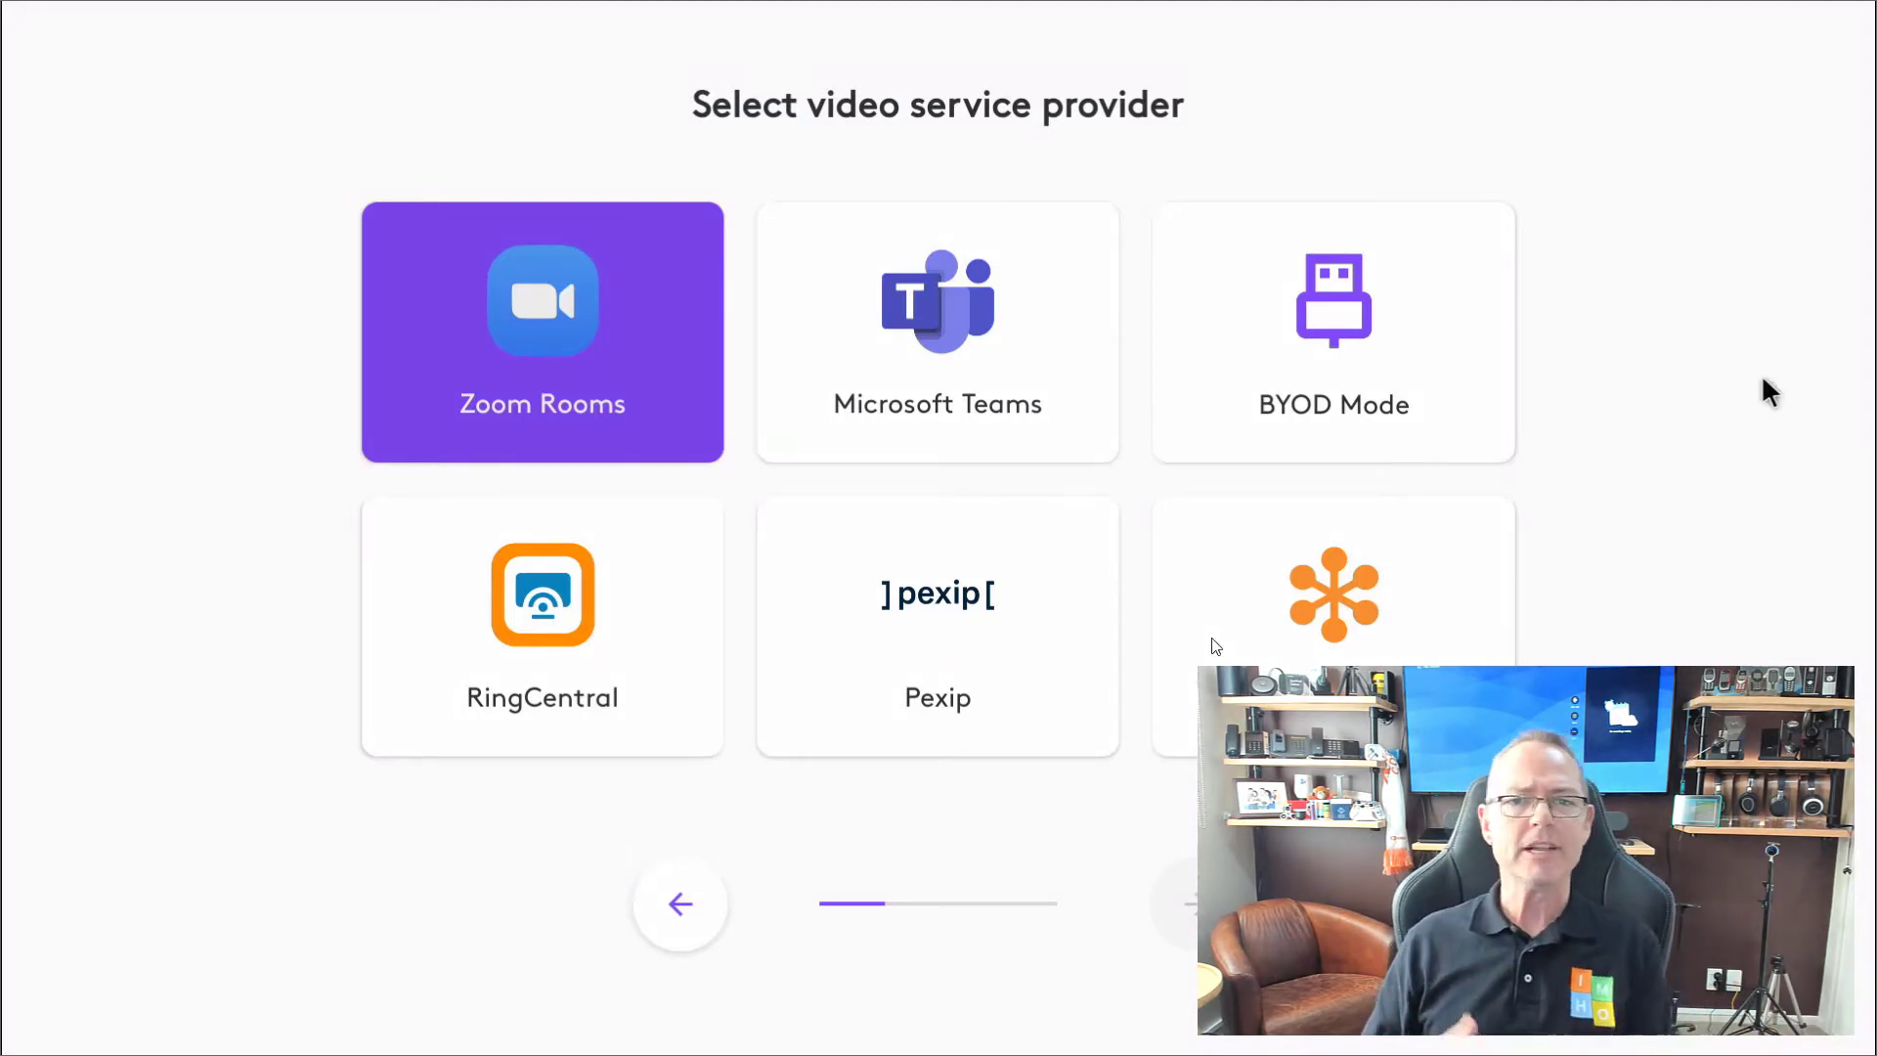
Choose Microsoft Teams, then advance through the sticker, installation, BYOD and camera preset tutorial pages.
{"action": "left_click", "coordinate": [1060, 279]}
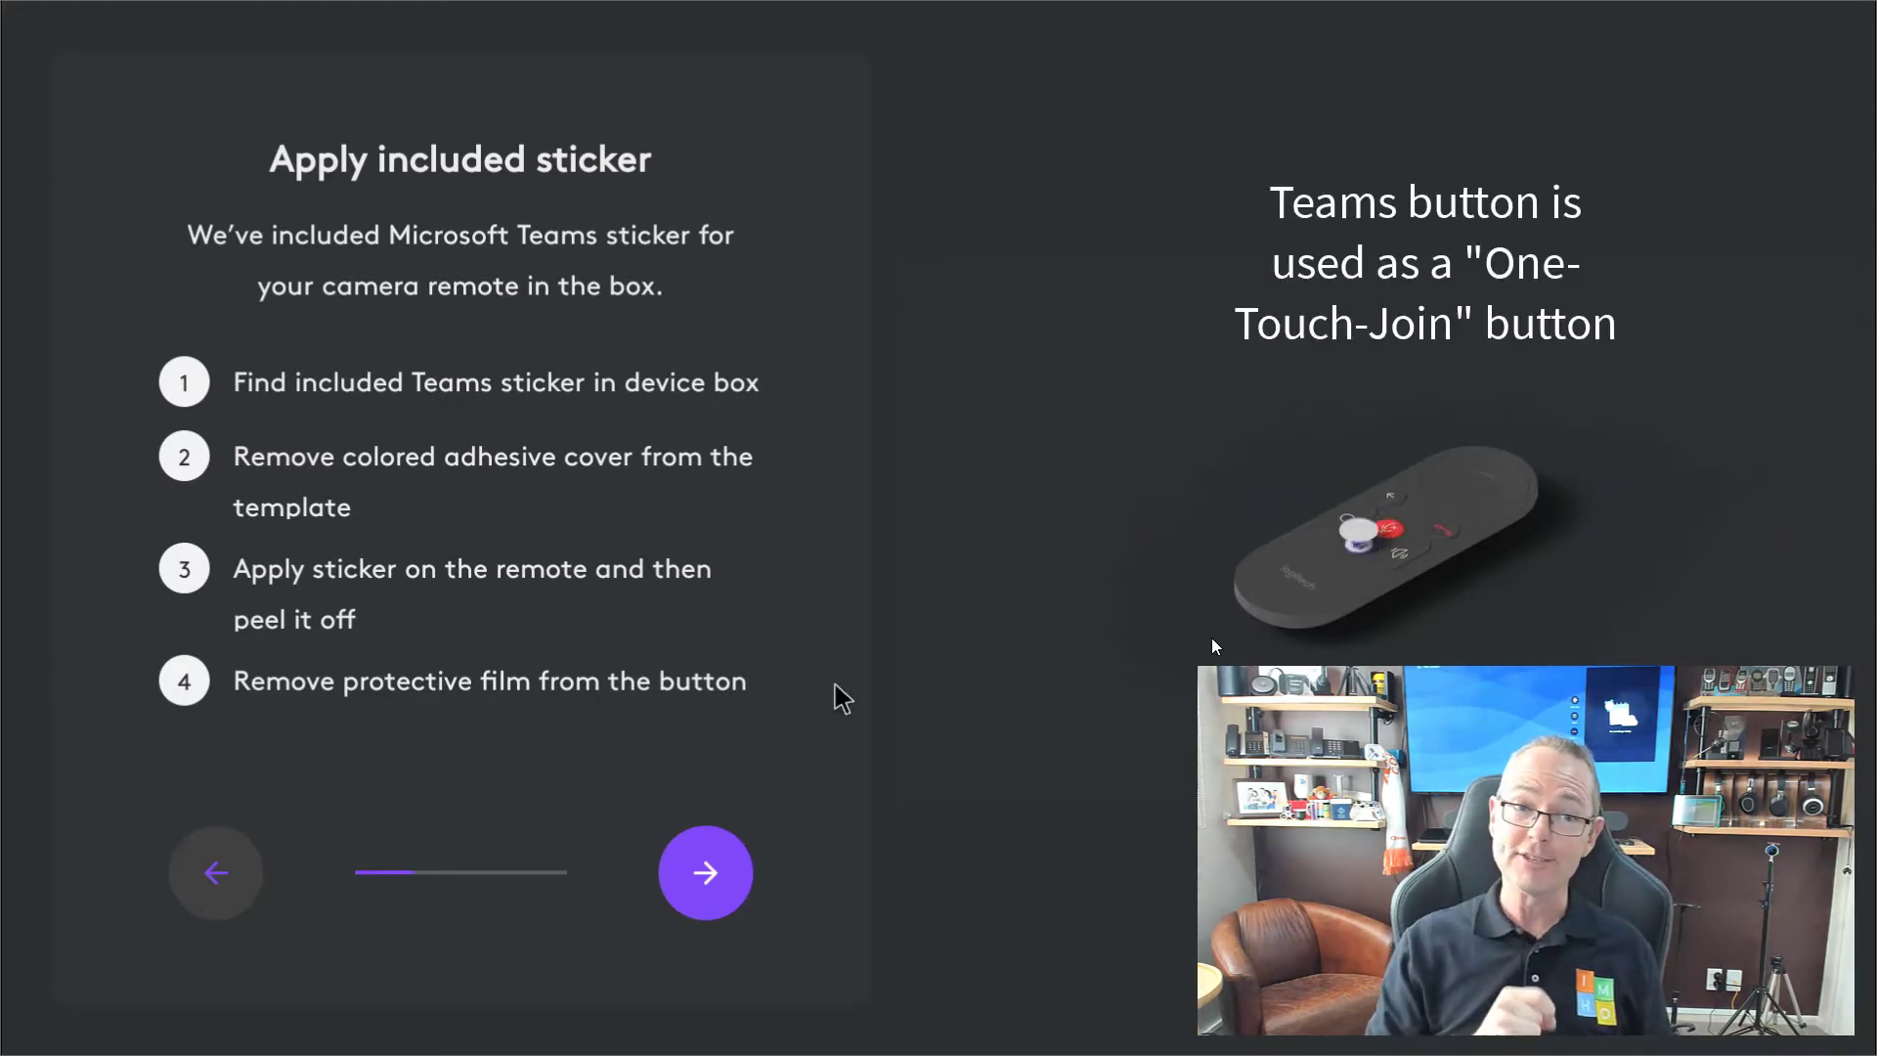
{"action": "left_click", "coordinate": [704, 870]}
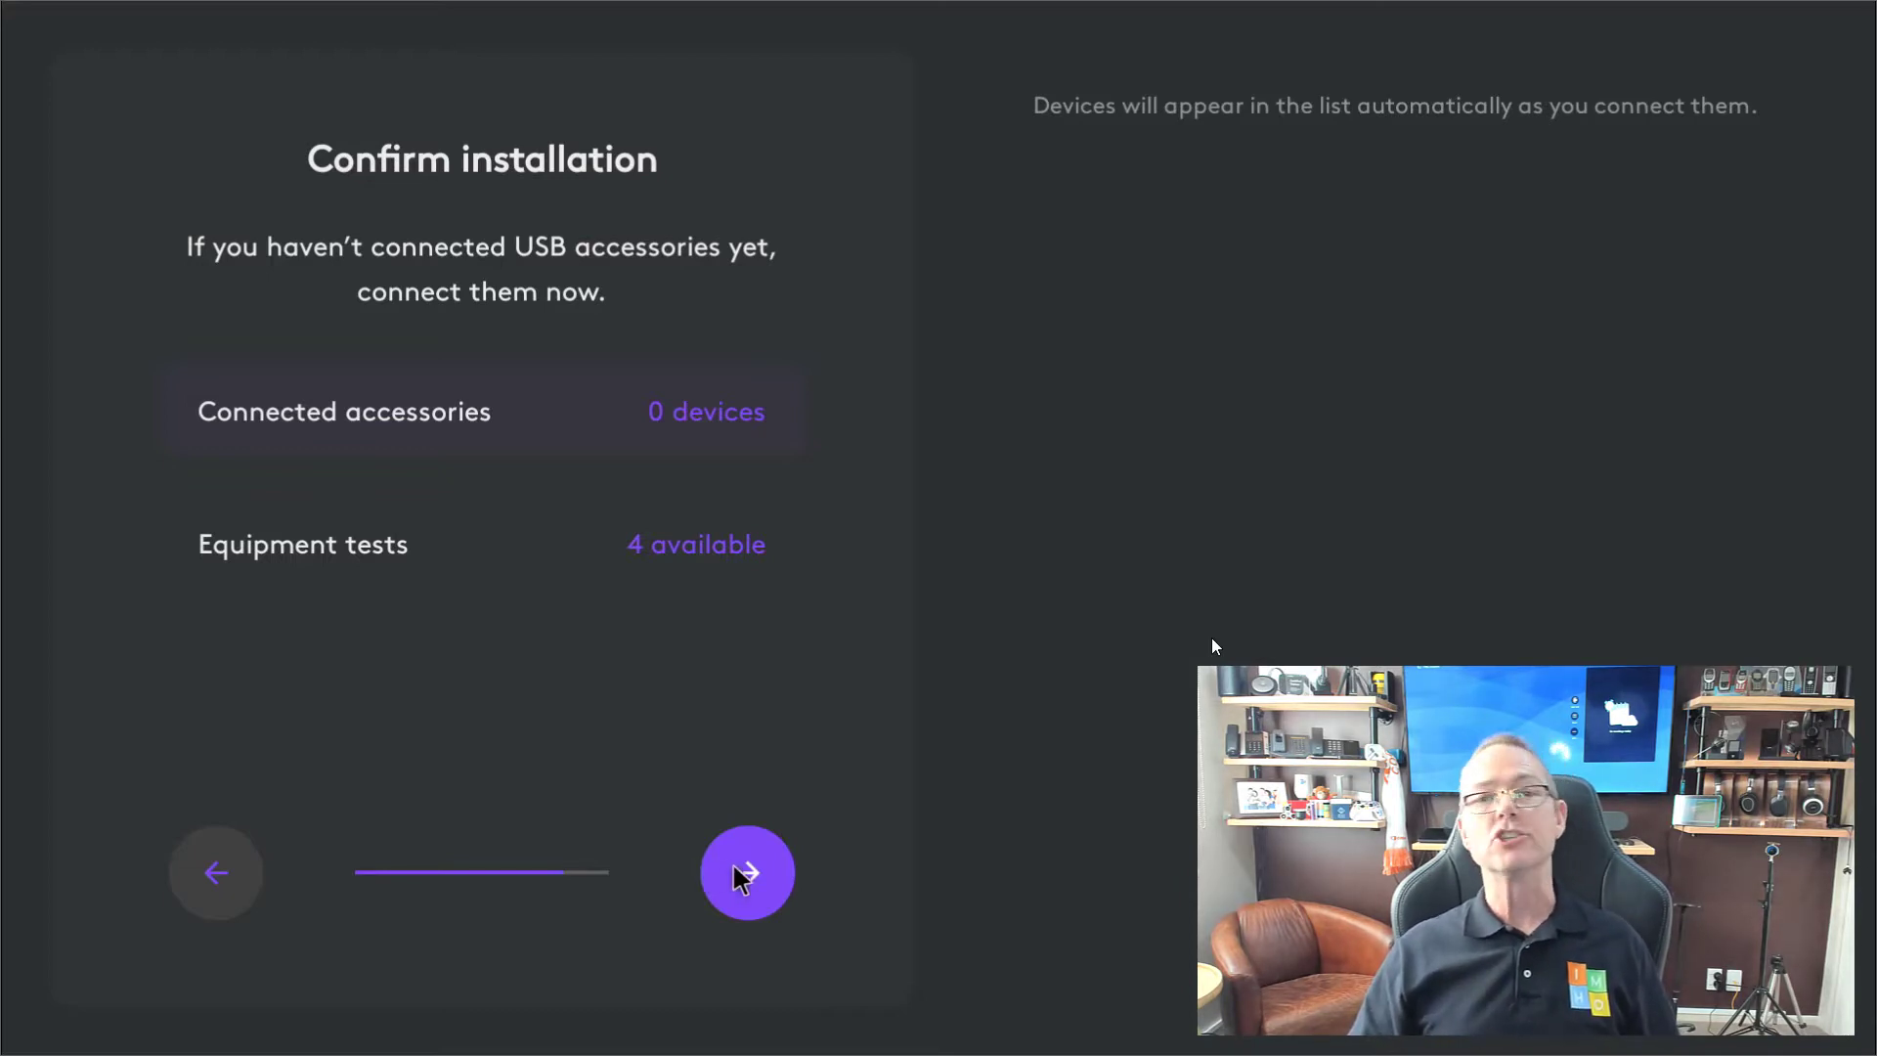
{"action": "left_click", "coordinate": [757, 873]}
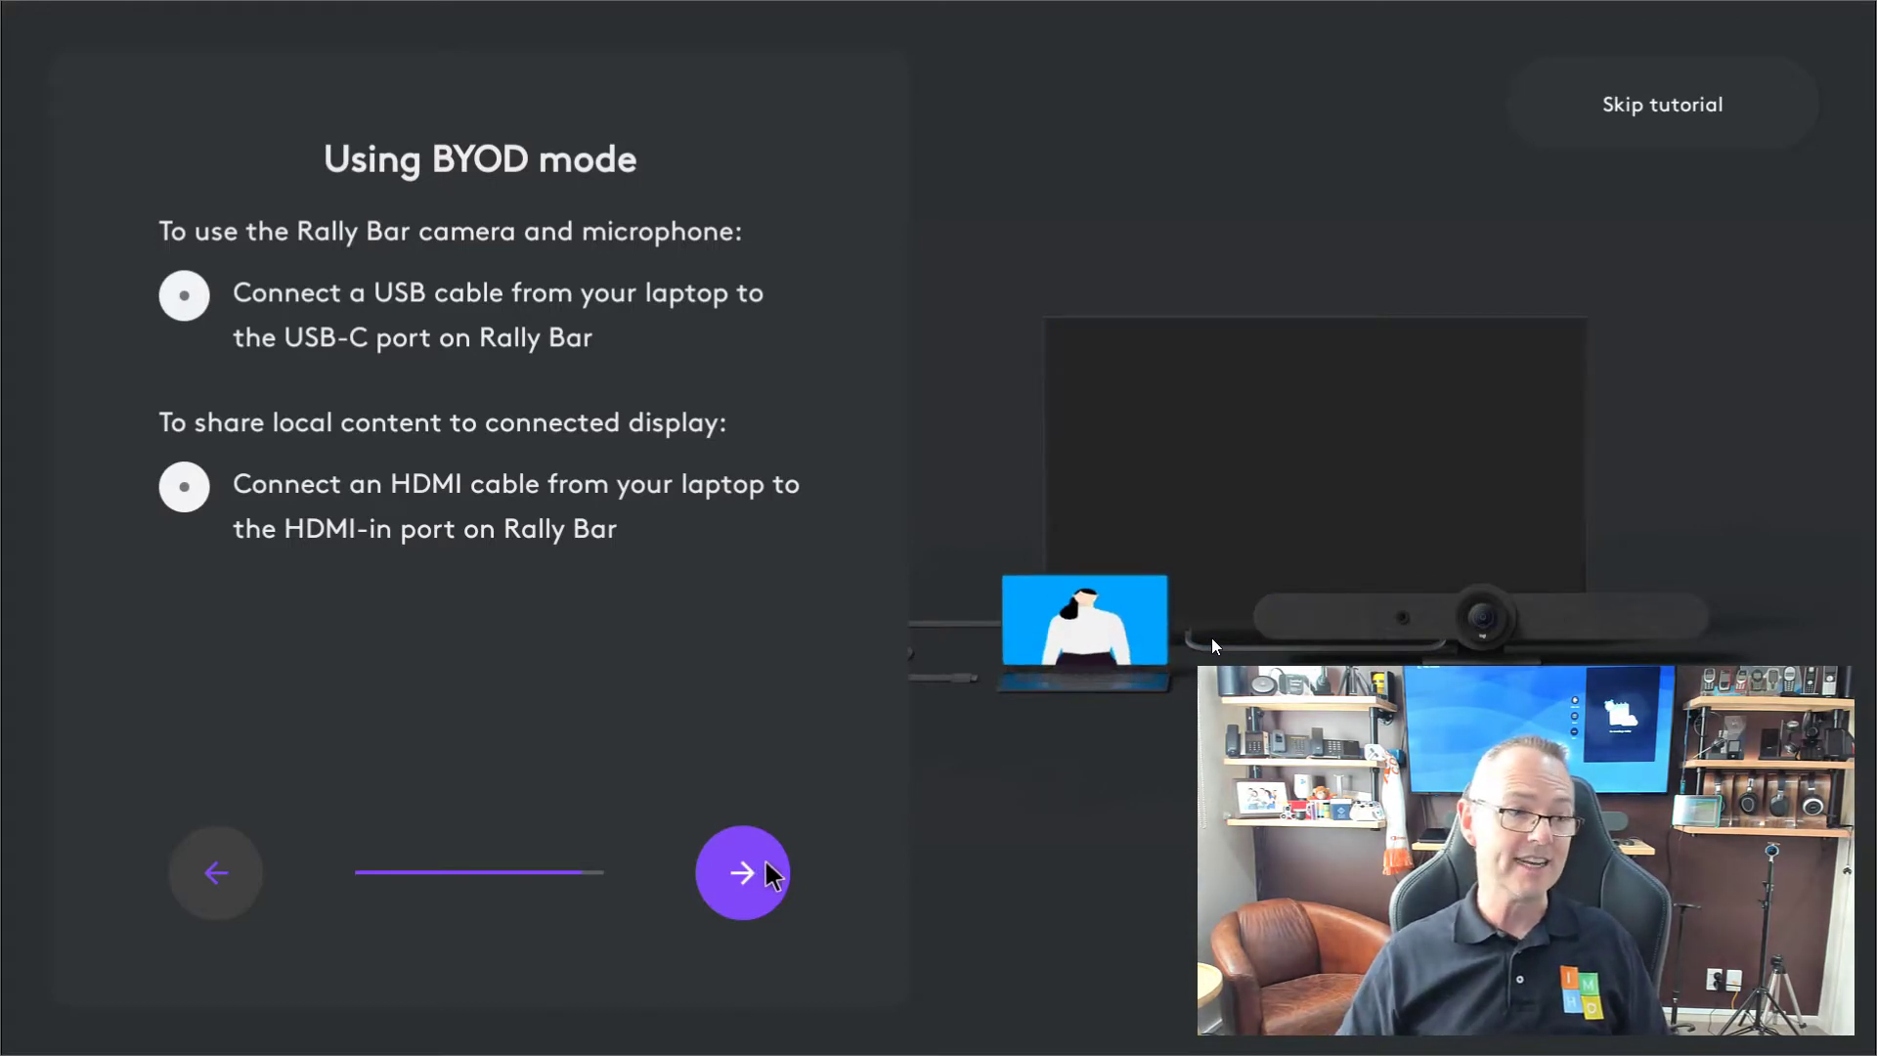
{"action": "left_click", "coordinate": [771, 873]}
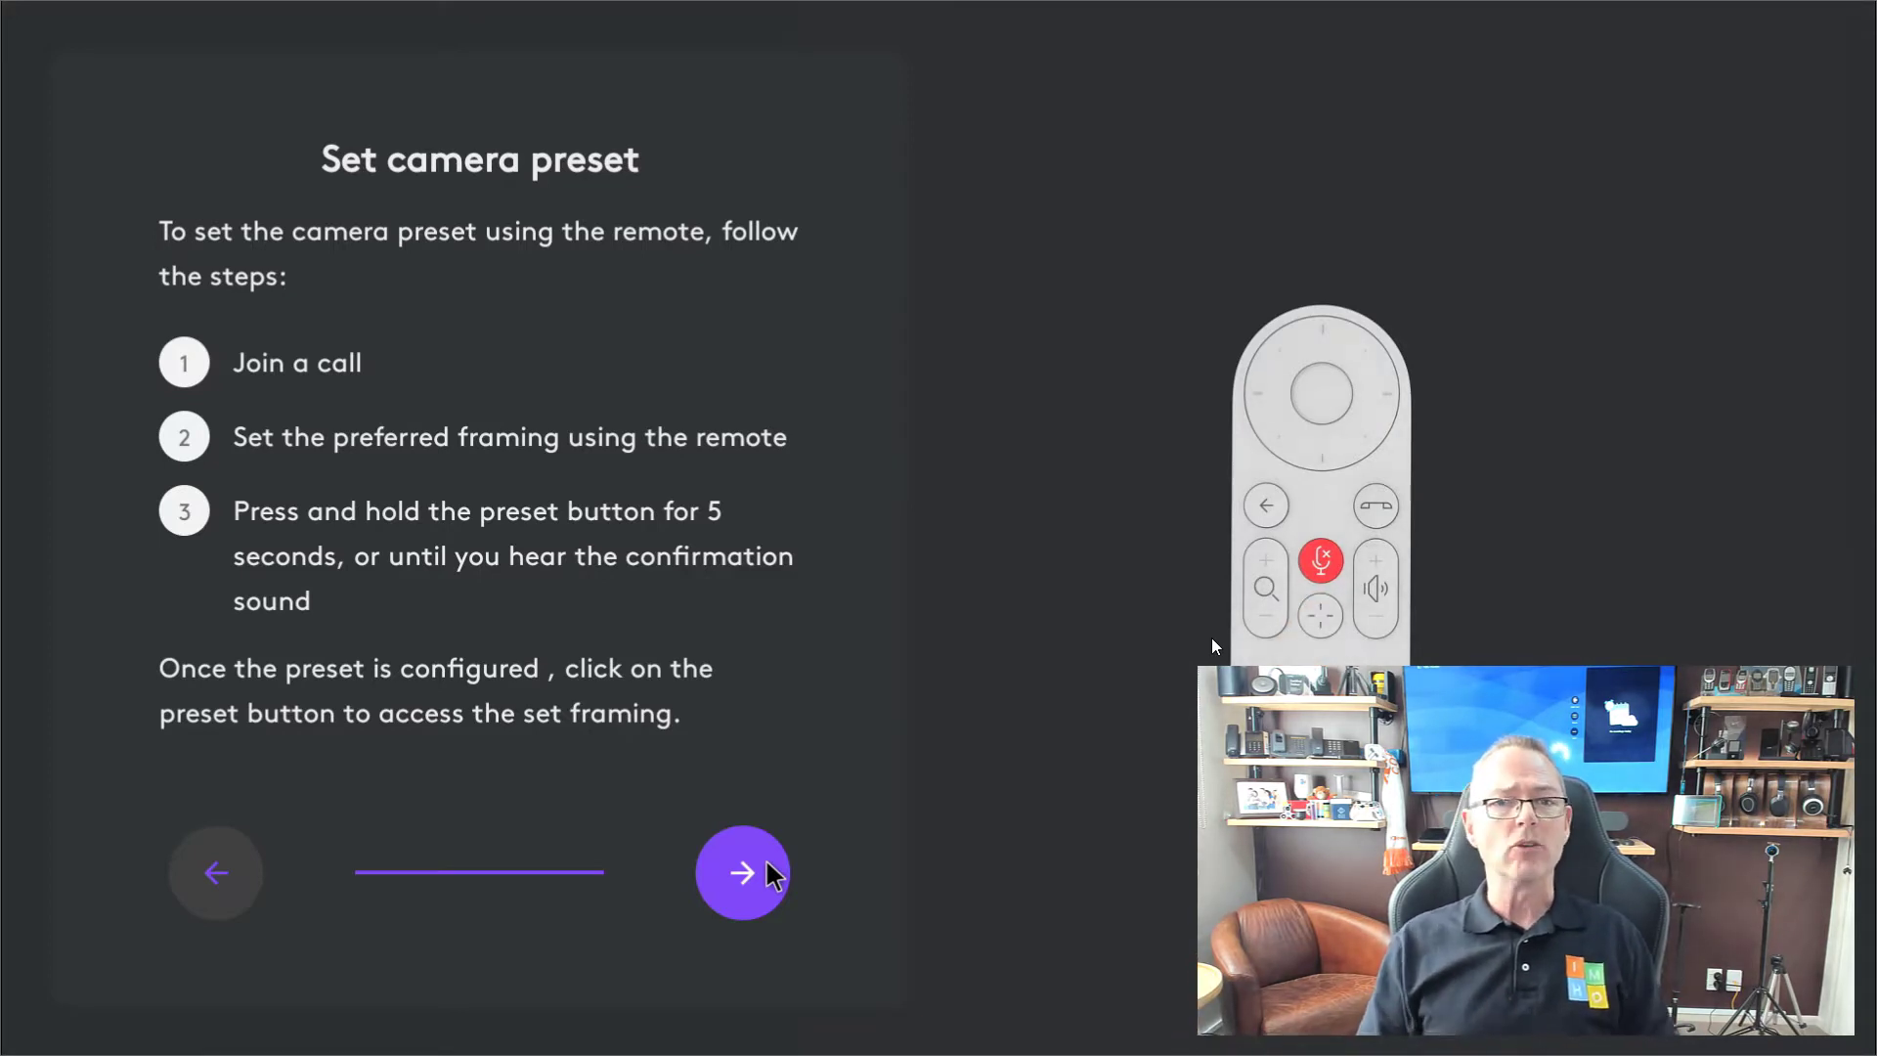
{"action": "left_click", "coordinate": [767, 864]}
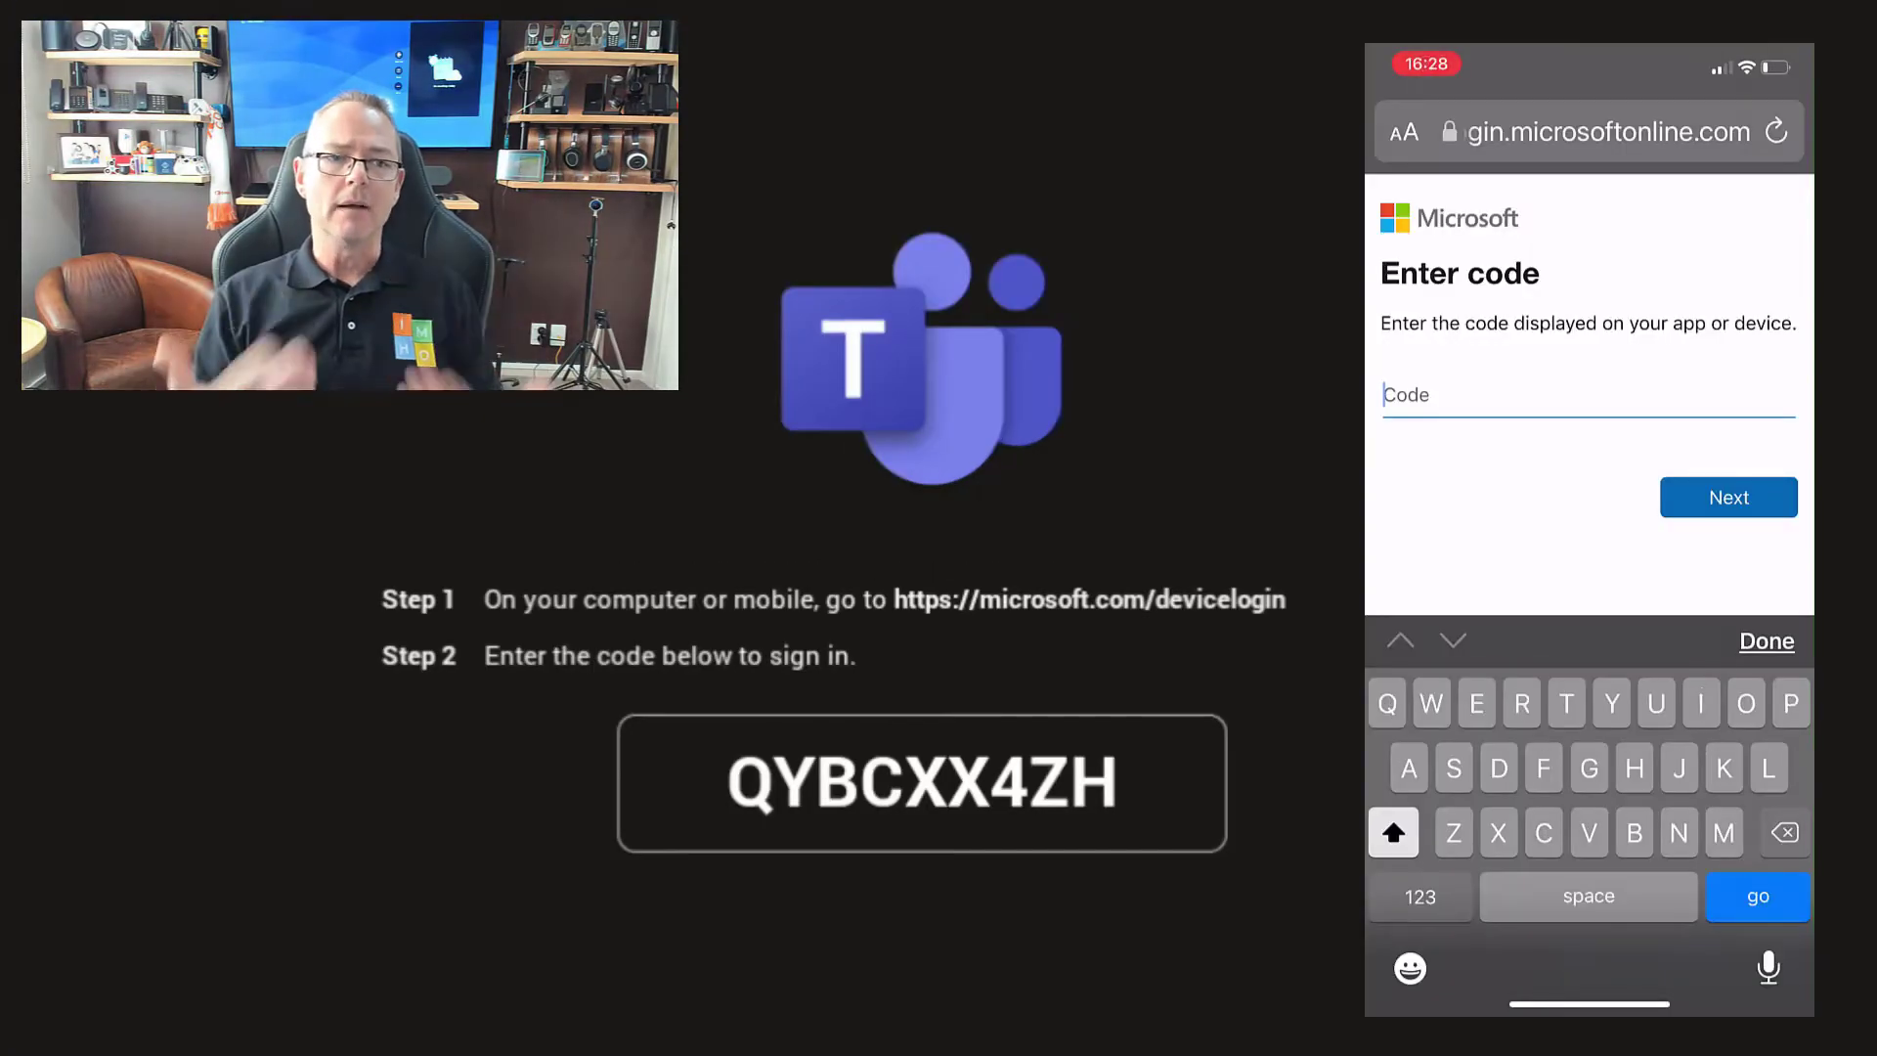
Enter the displayed device sign-in code on microsoft.com/devicelogin and confirm signing in.
{"action": "type", "text": "CXX"}
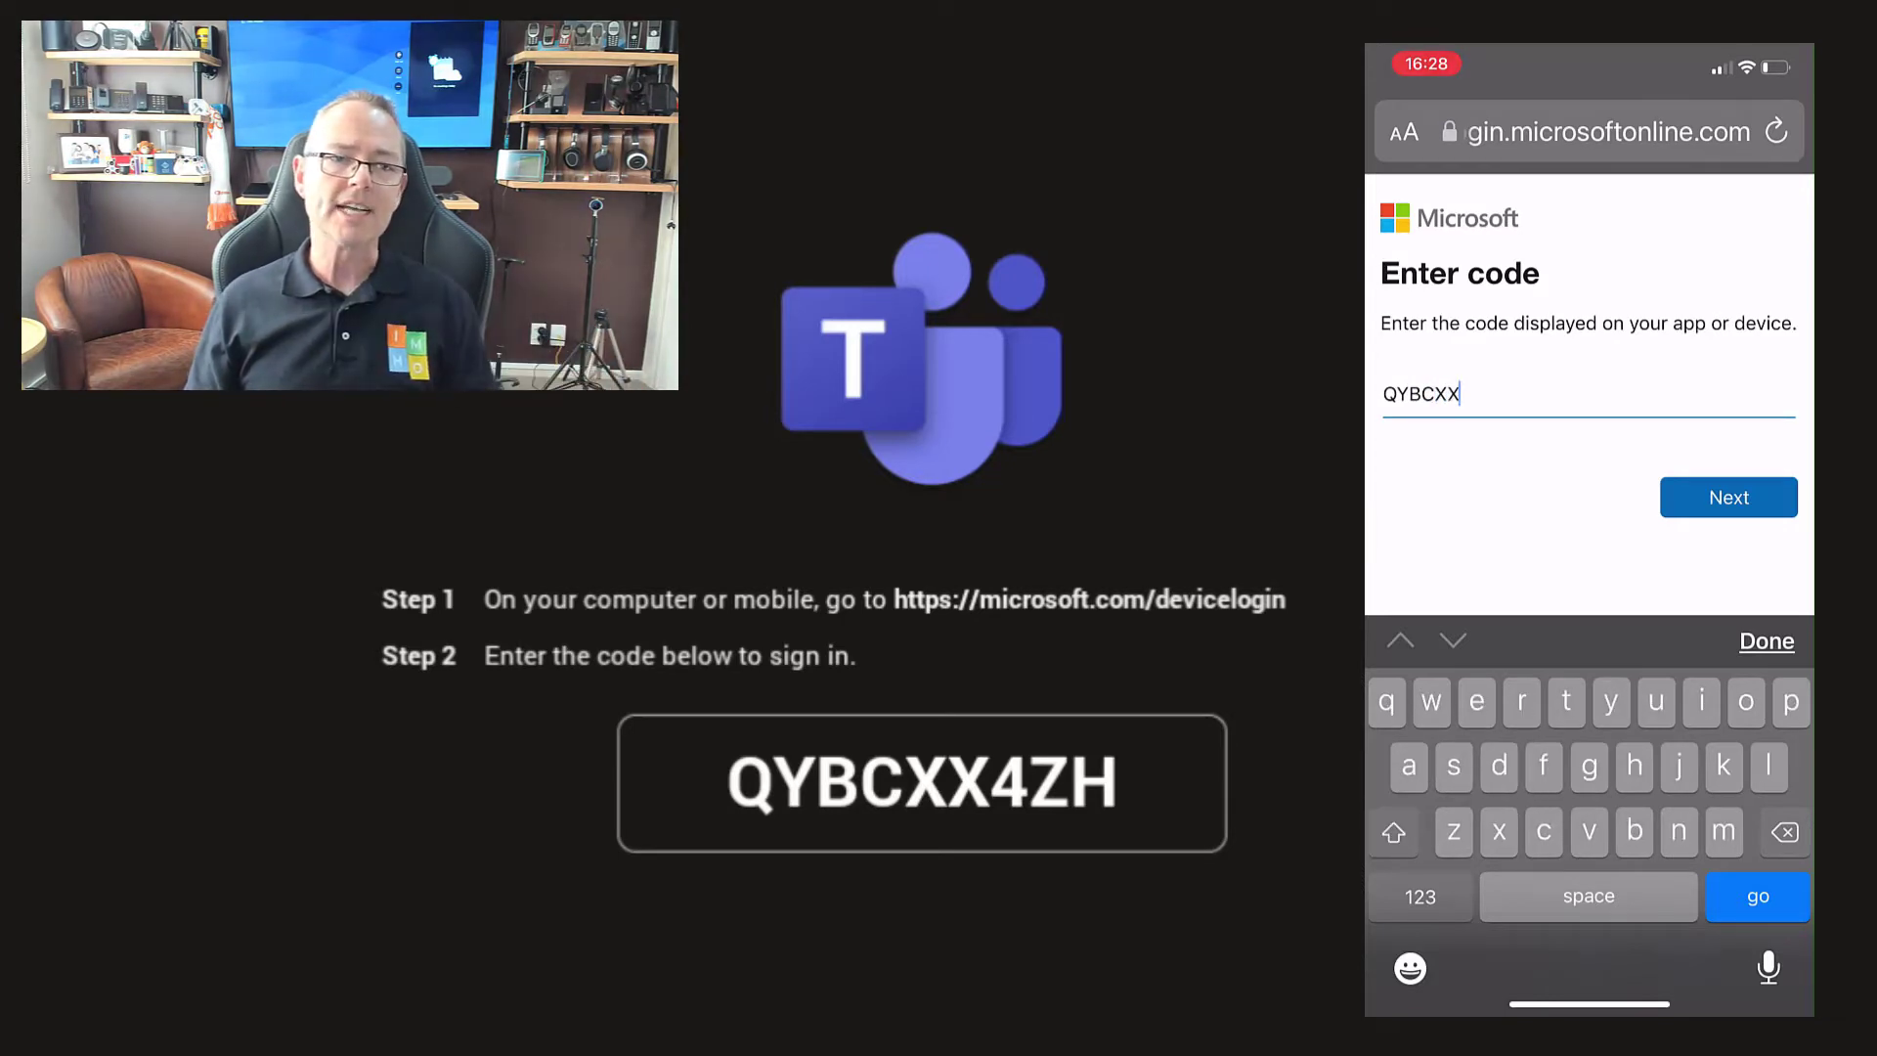
{"action": "left_click", "coordinate": [1420, 896]}
{"action": "type", "text": "4"}
{"action": "left_click", "coordinate": [1420, 896]}
{"action": "type", "text": "ZH"}
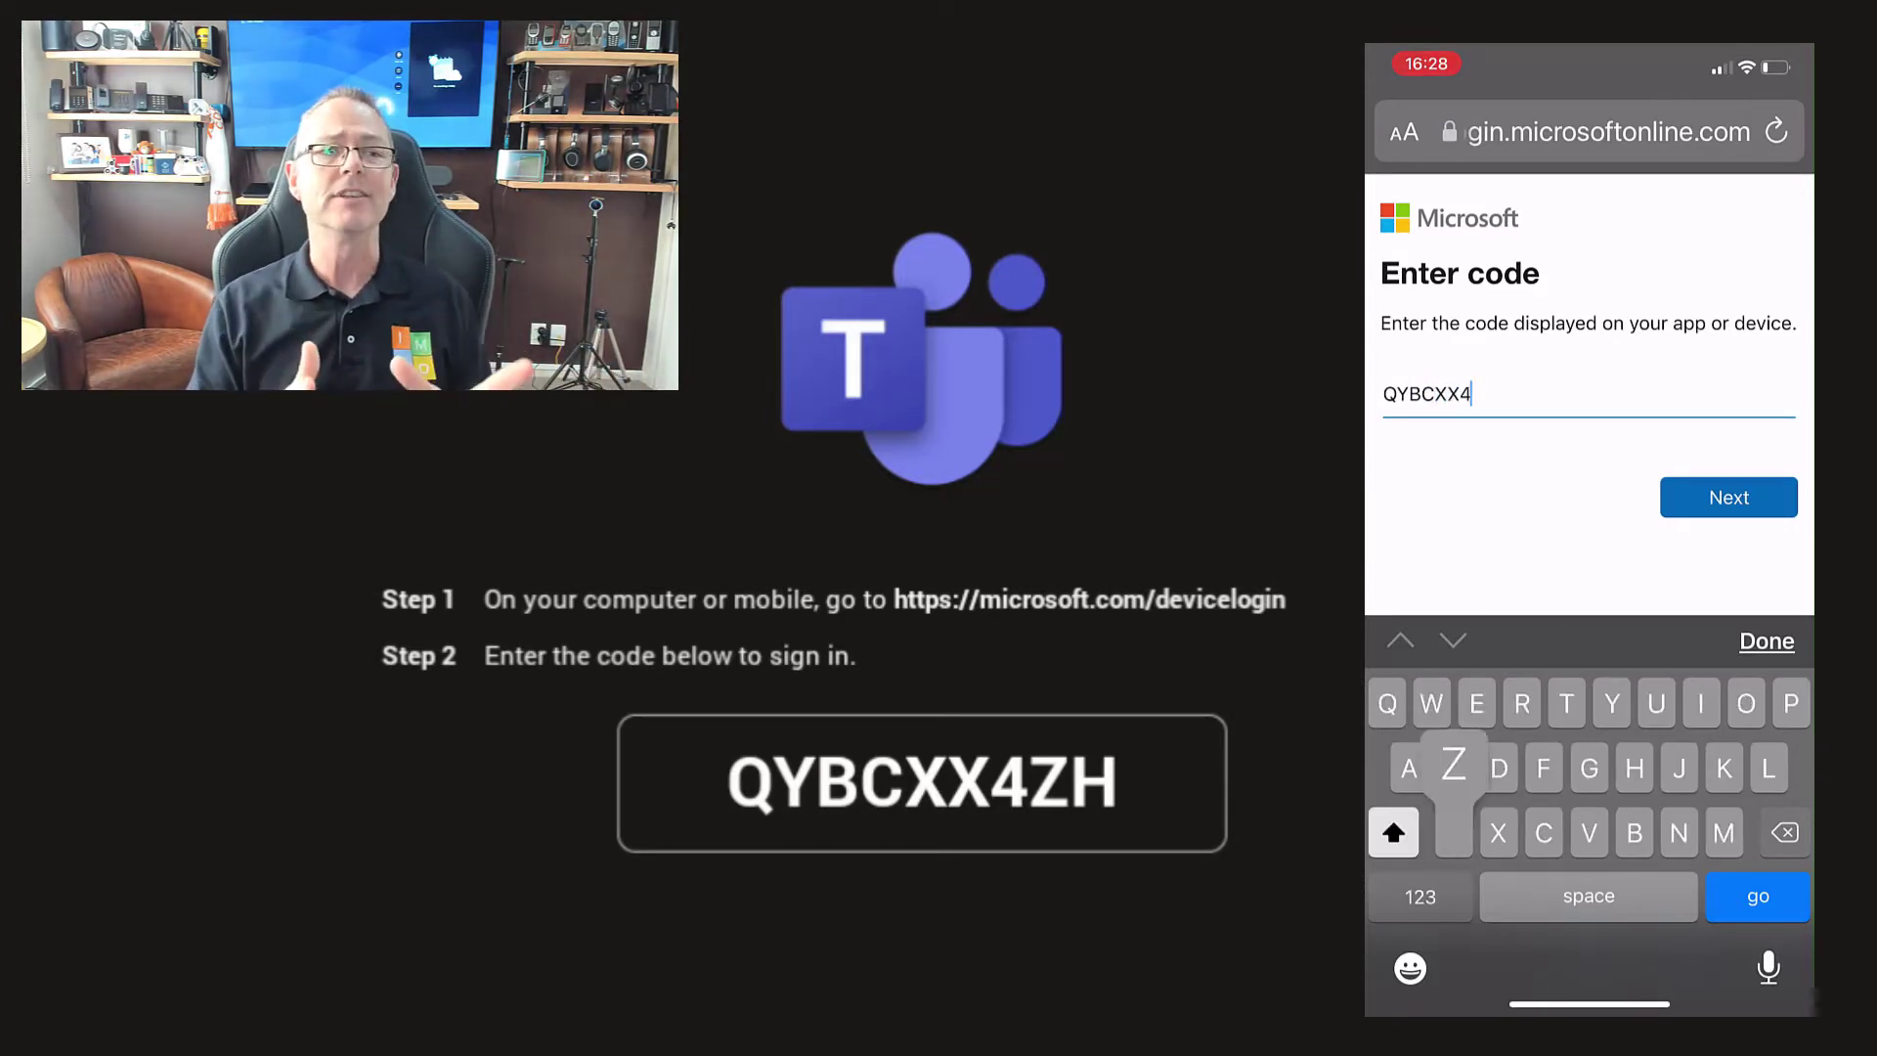
{"action": "left_click", "coordinate": [1728, 496]}
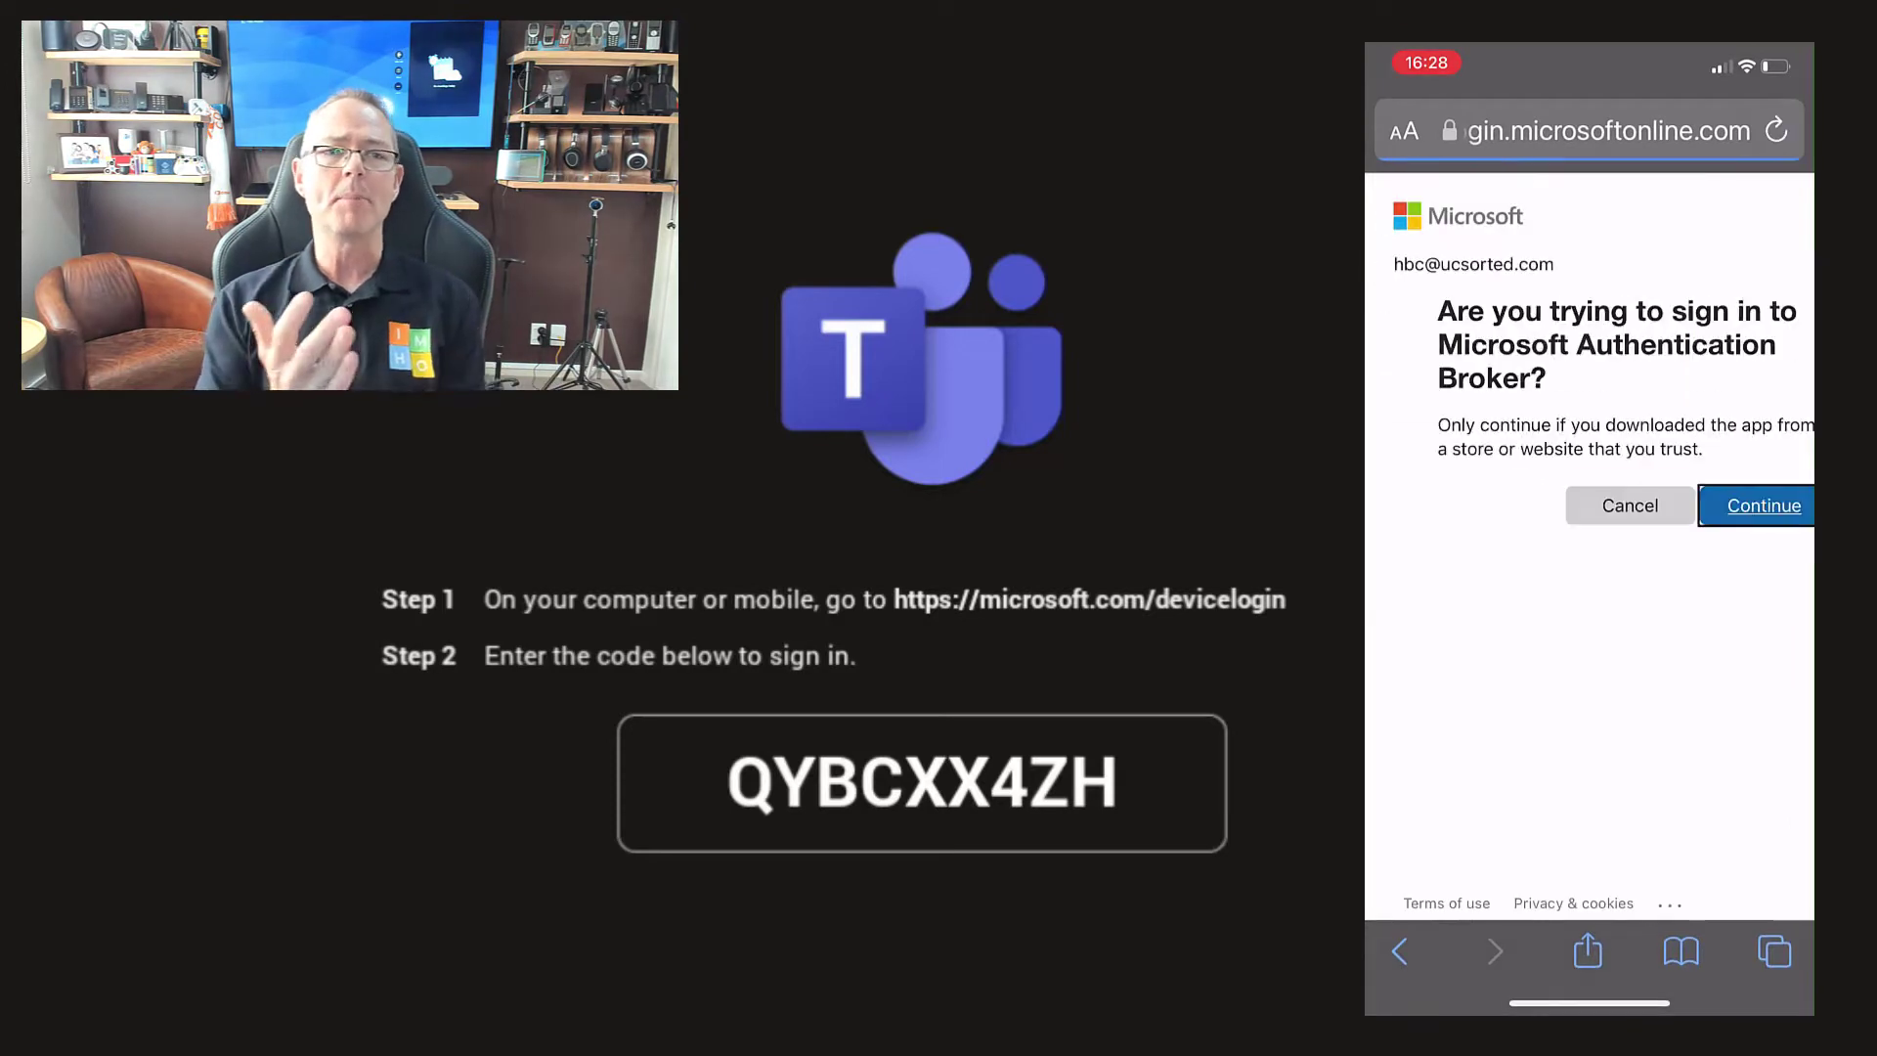
{"action": "left_click", "coordinate": [1721, 504]}
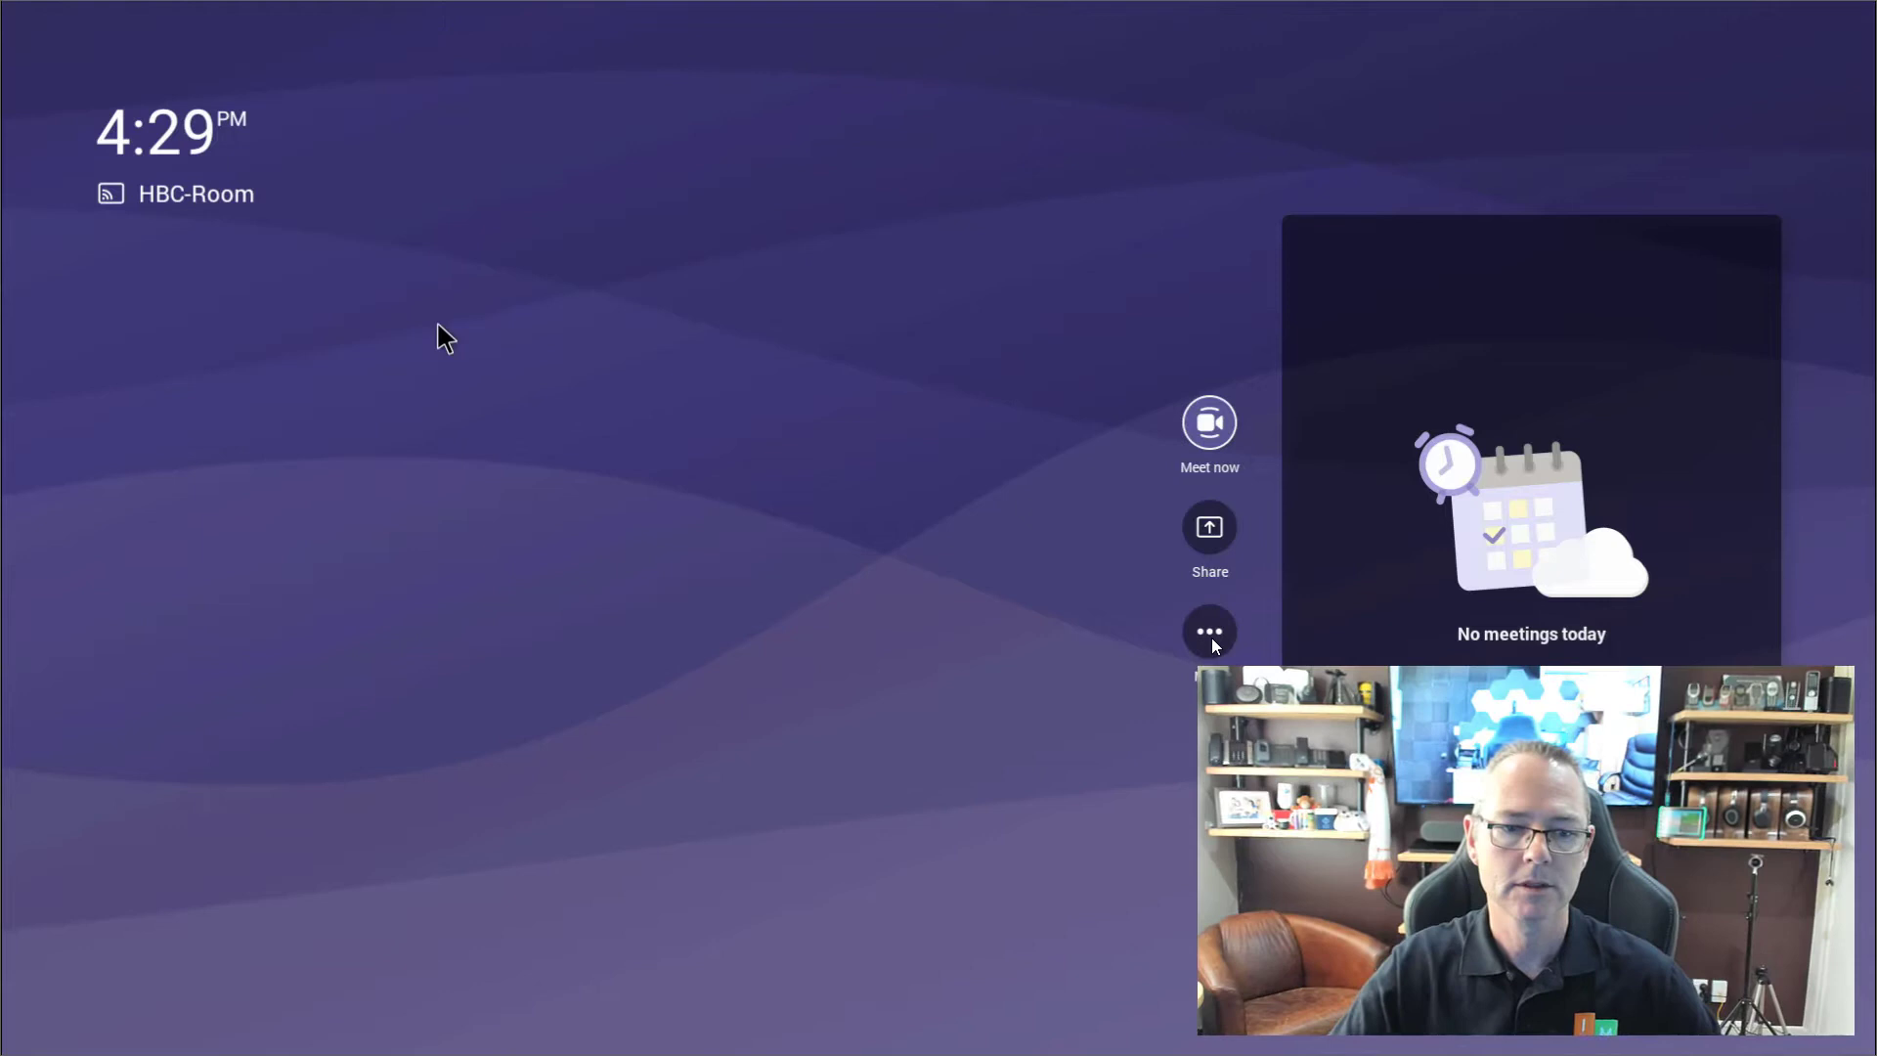
Go from the Teams Rooms home screen into Settings and bring up the Device settings PIN prompt.
{"action": "key", "text": "Tab"}
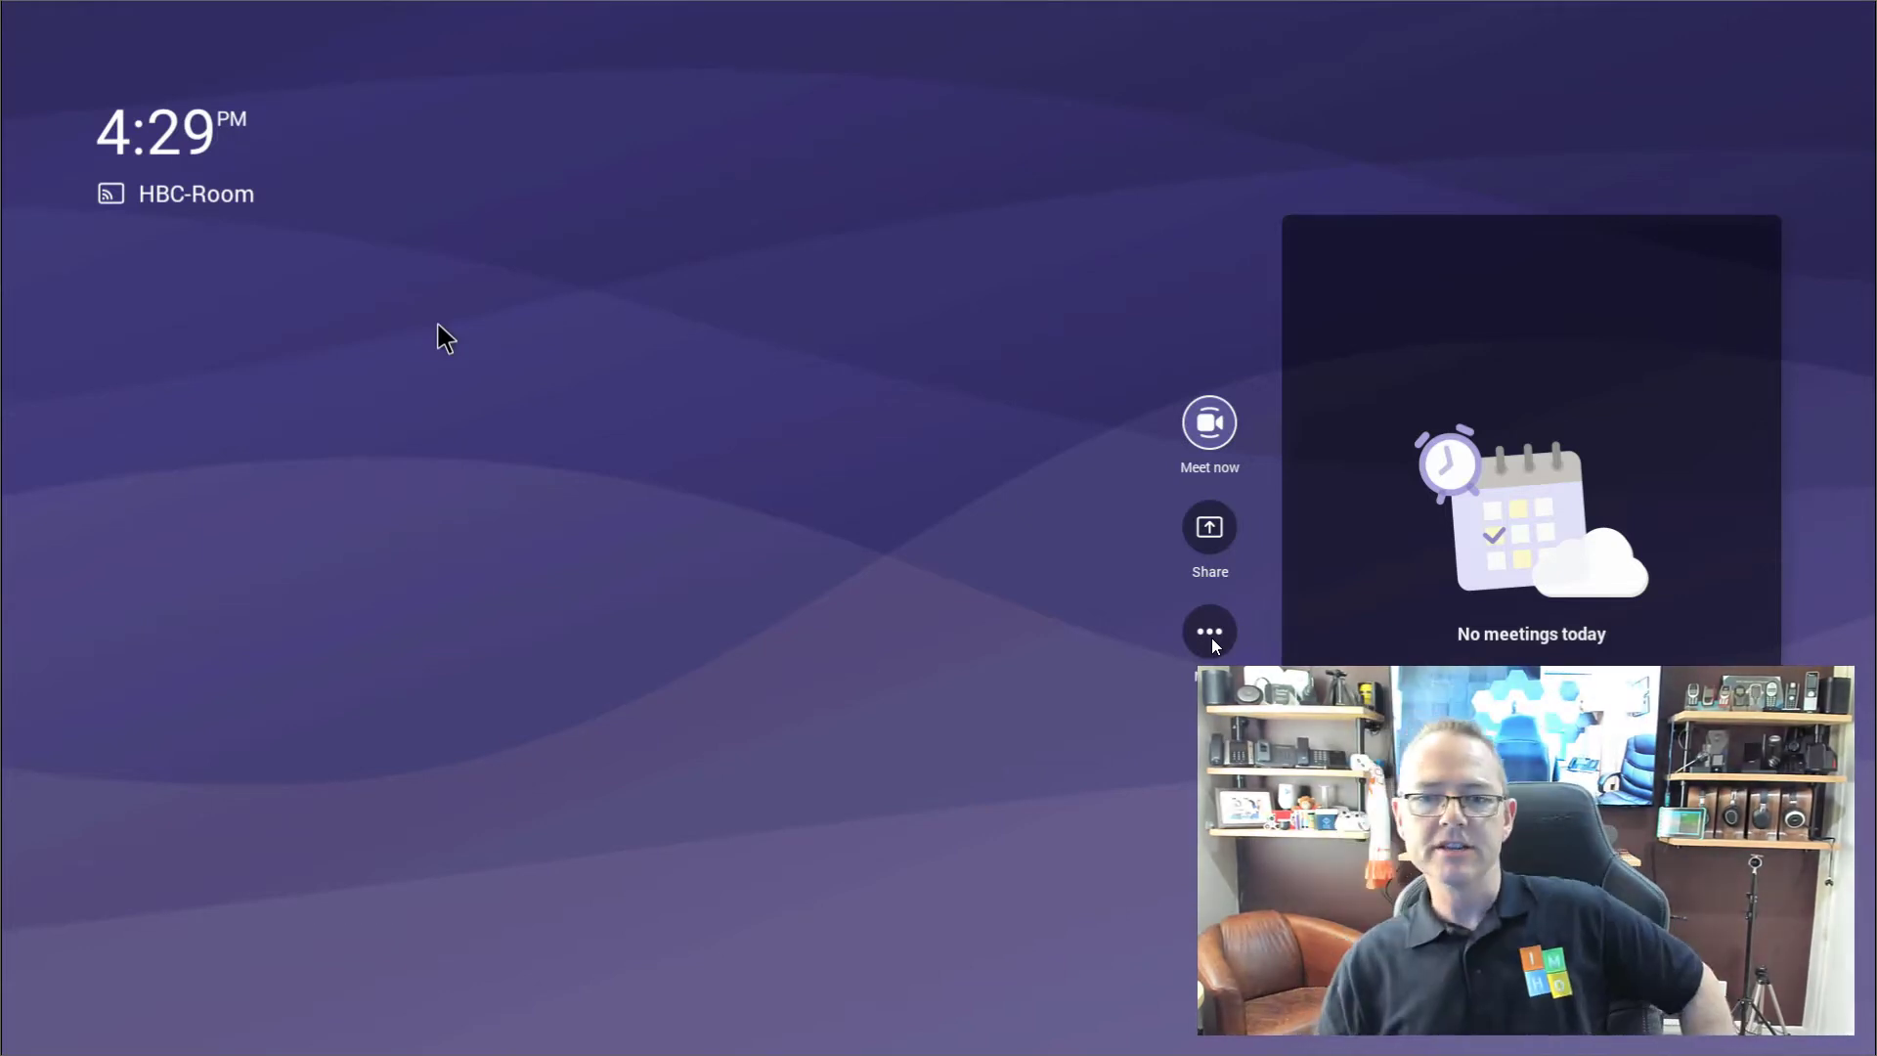
{"action": "key", "text": "Tab"}
{"action": "key", "text": "Return"}
{"action": "key", "text": "Return"}
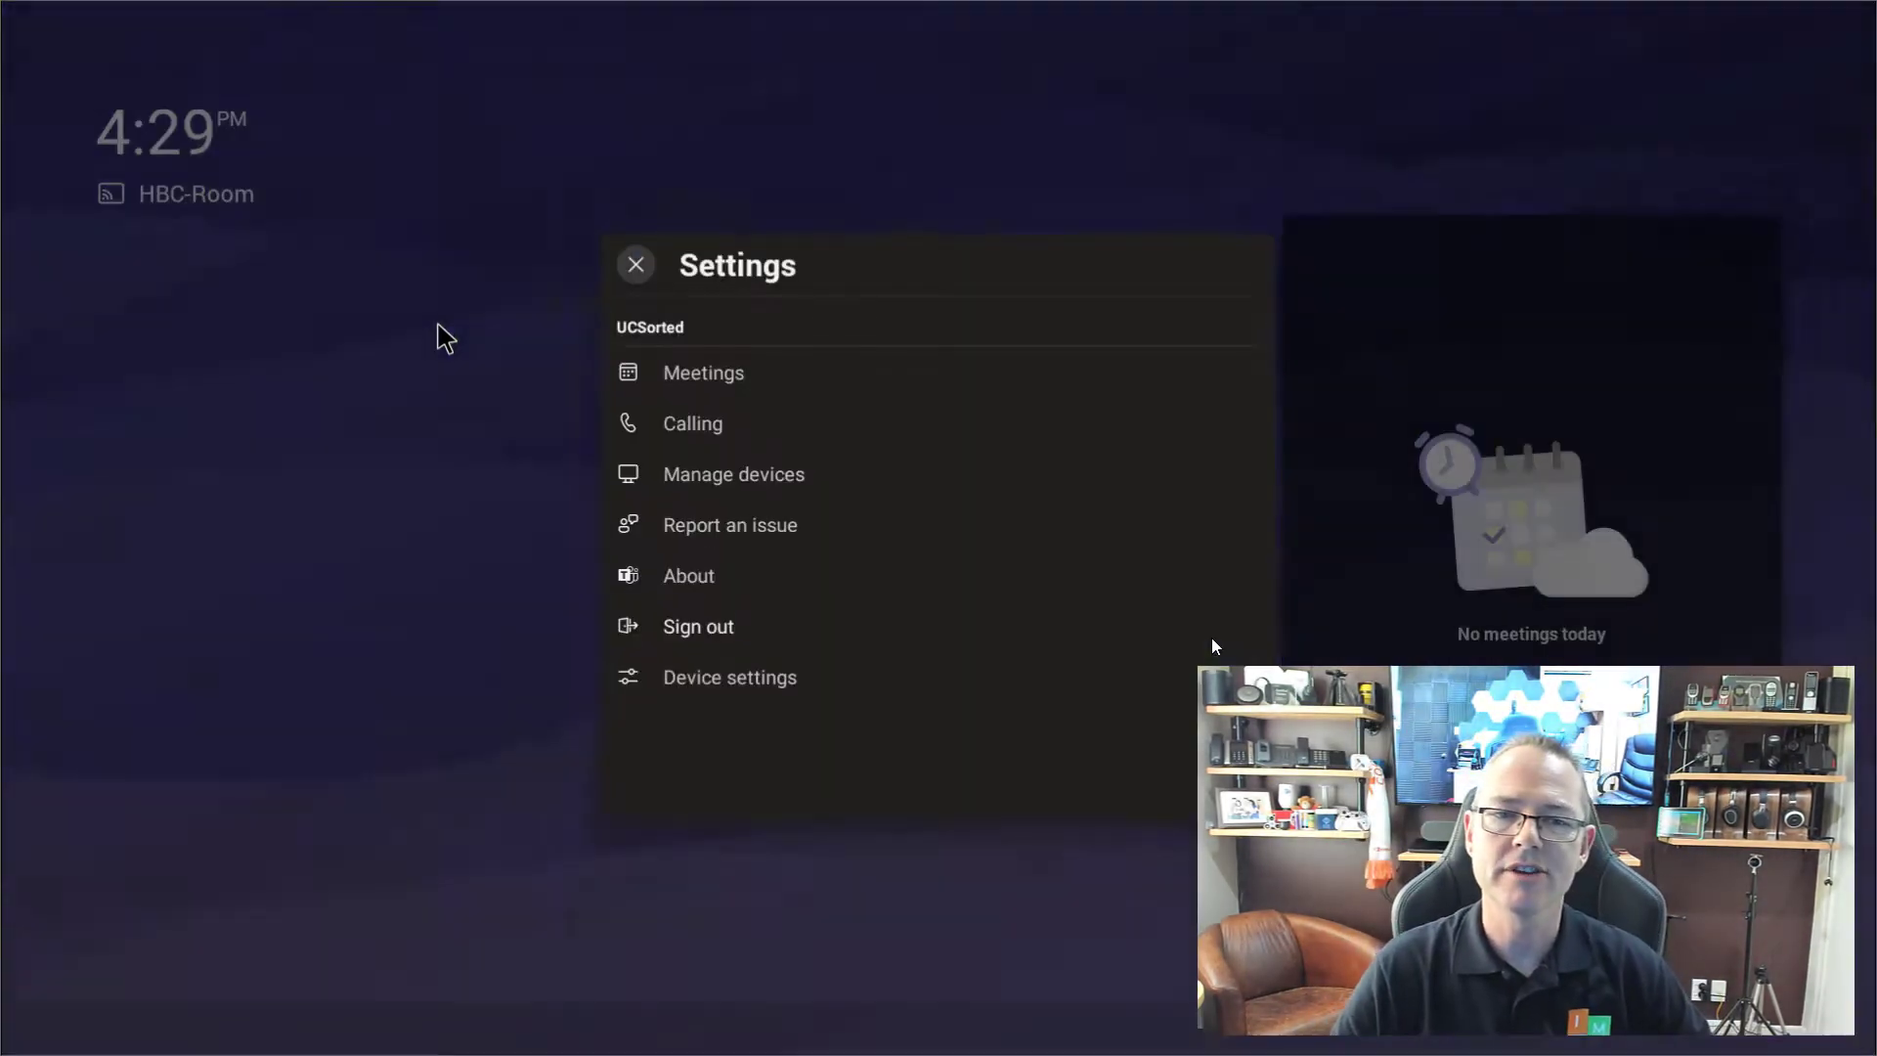
{"action": "key", "text": "Tab"}
{"action": "key", "text": "Tab"}
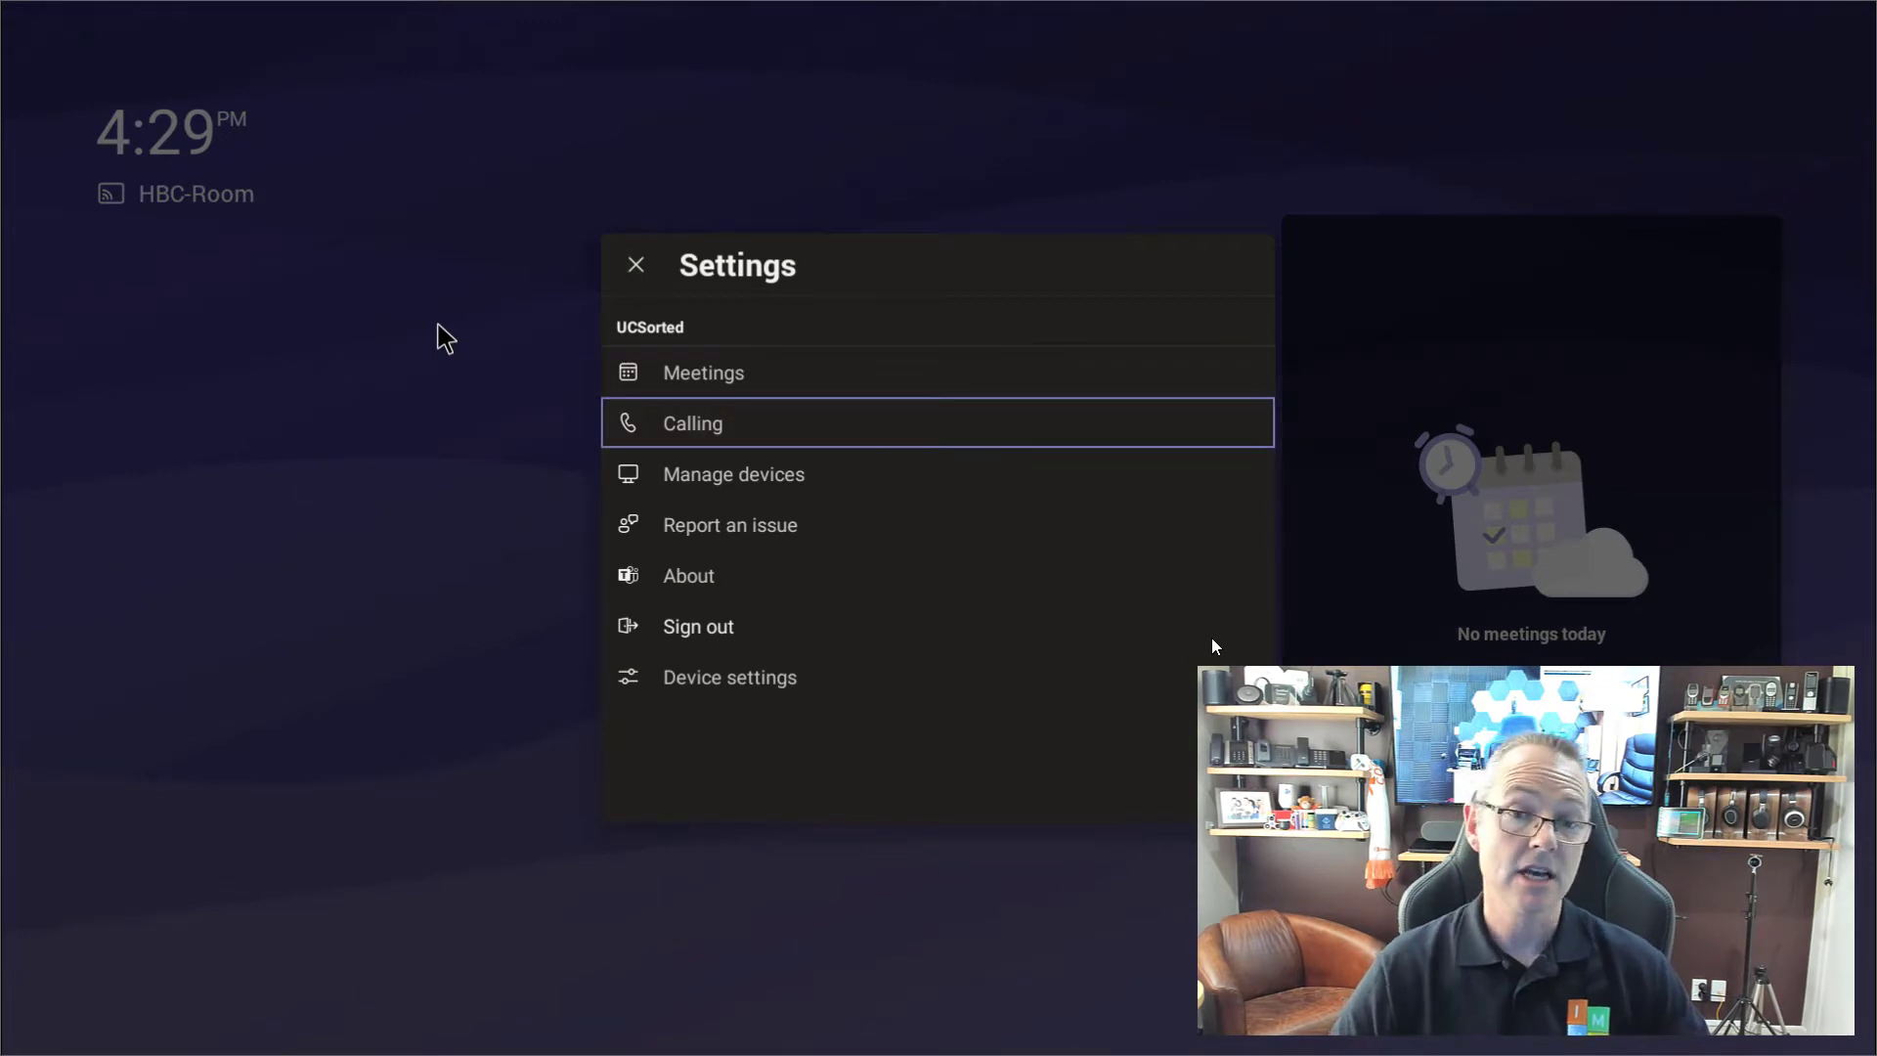
{"action": "key", "text": "Tab"}
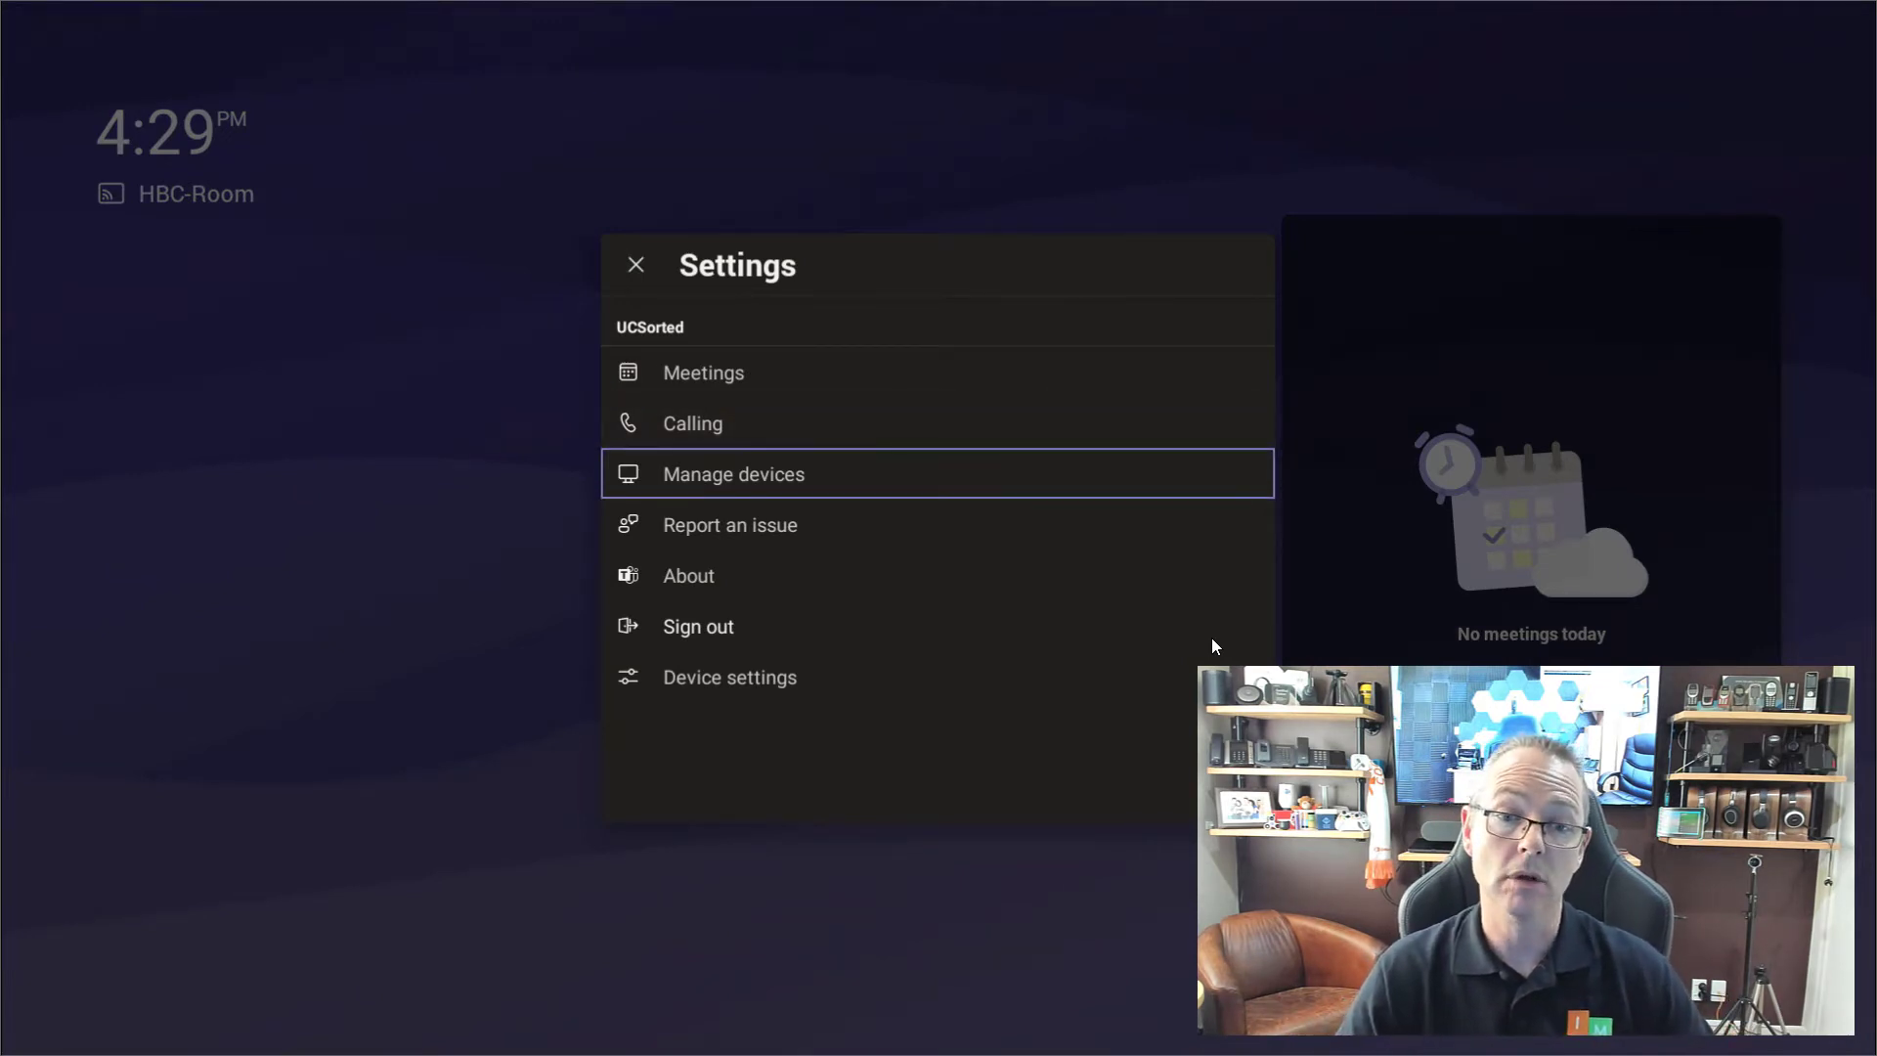
{"action": "key", "text": "Tab"}
{"action": "key", "text": "Tab"}
{"action": "key", "text": "Tab"}
{"action": "key", "text": "Tab"}
{"action": "key", "text": "Return"}
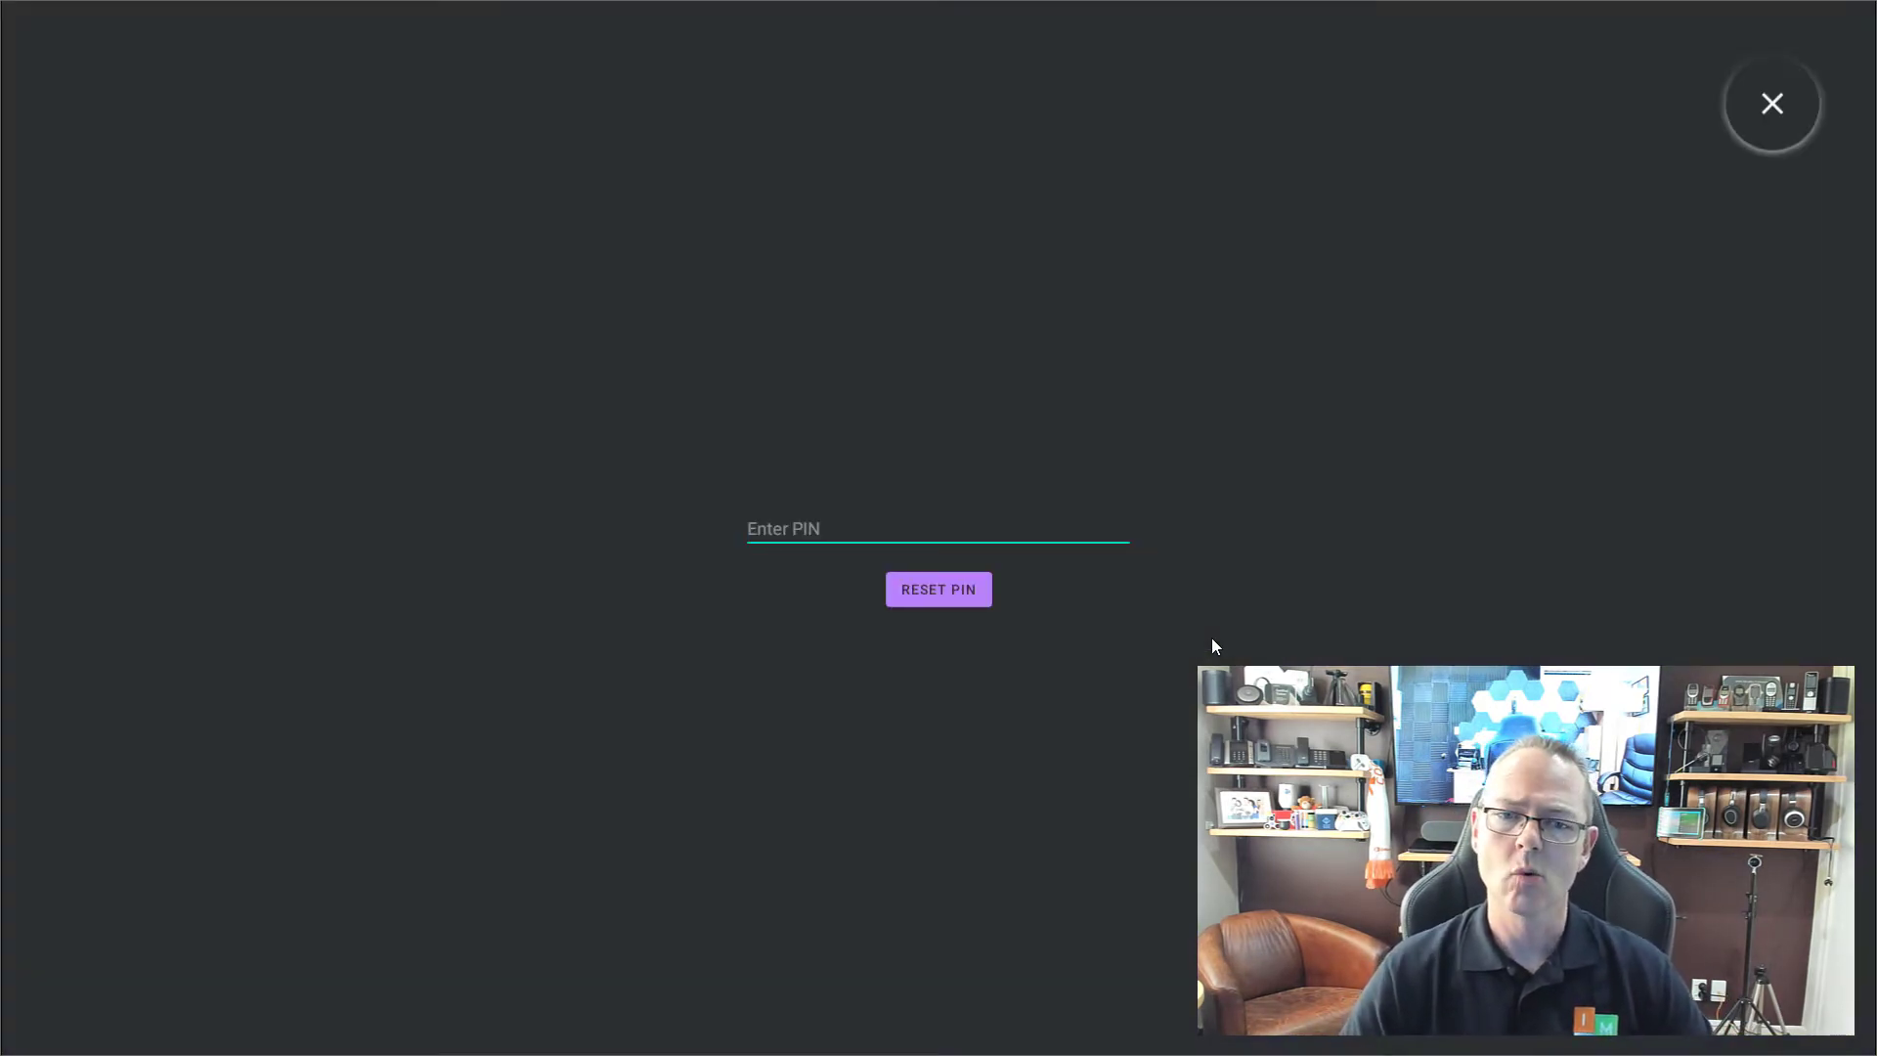
Unlock device settings with the admin PIN and start connecting to Logitech Sync.
{"action": "type", "text": "1234"}
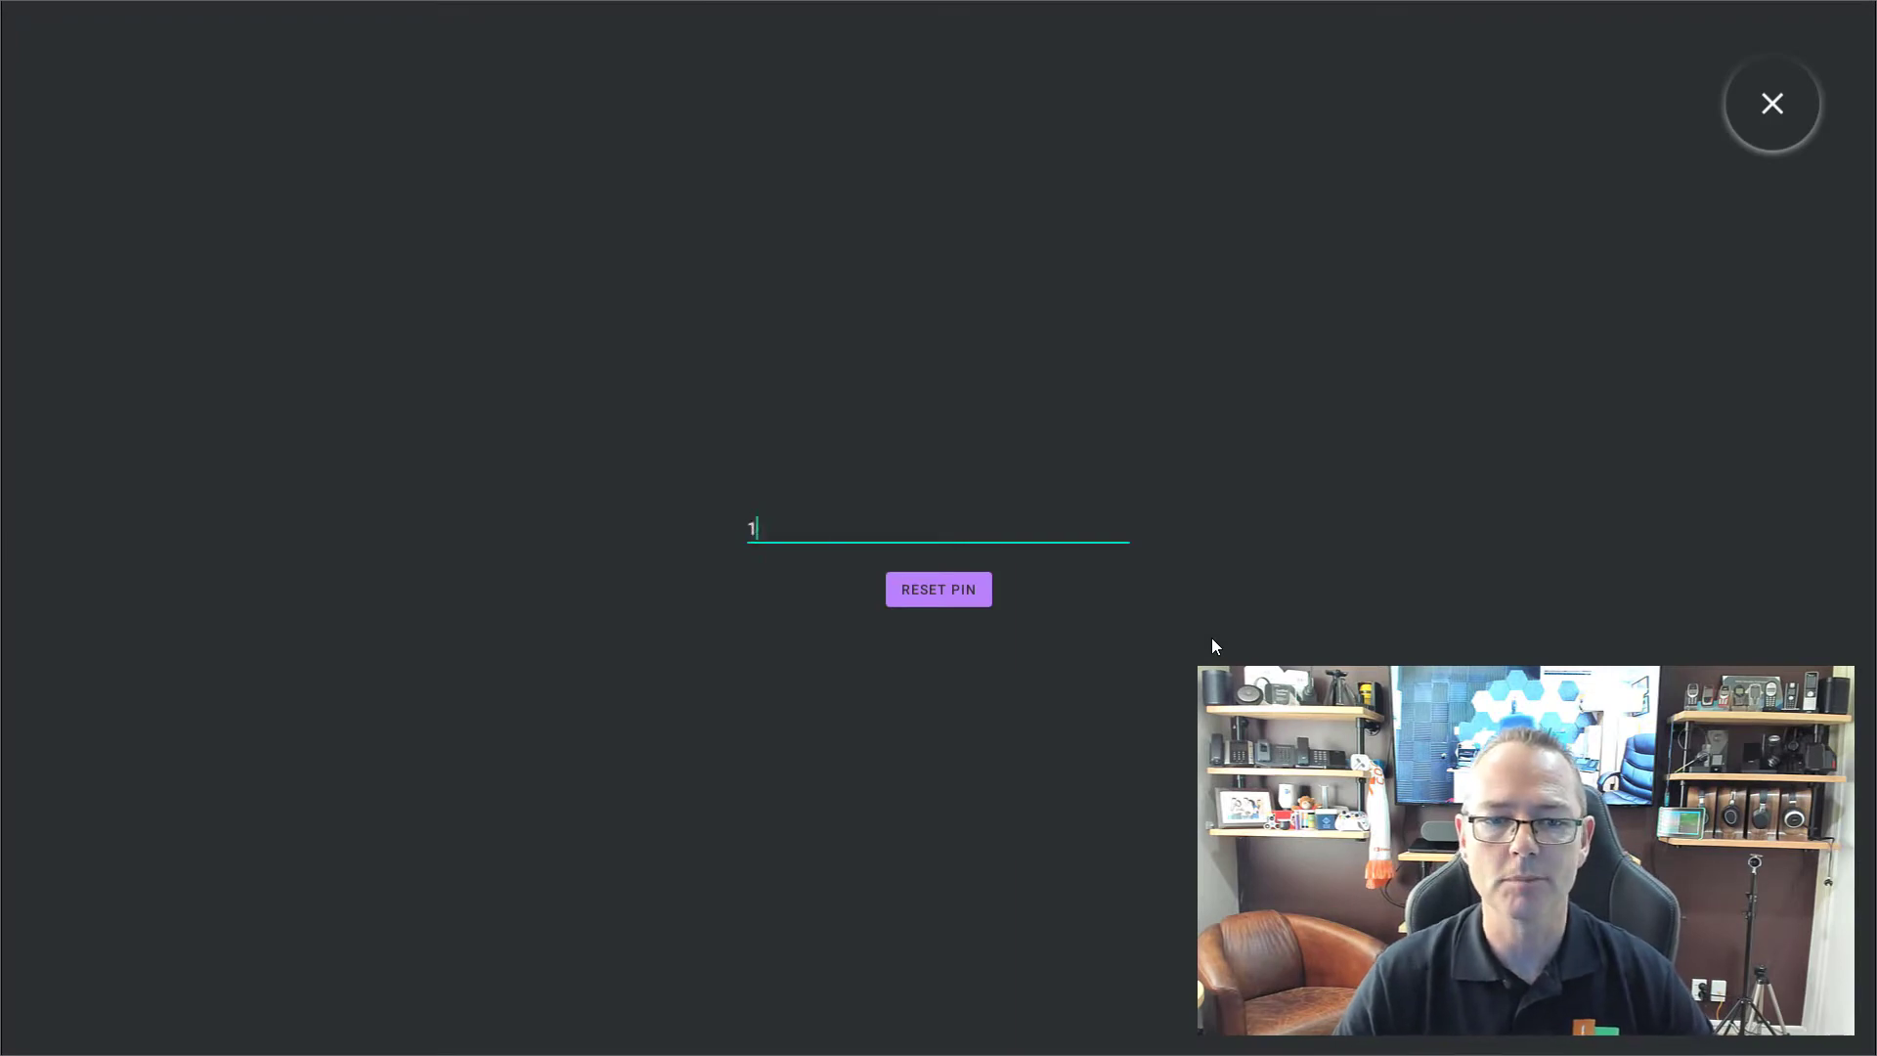
{"action": "key", "text": "Return"}
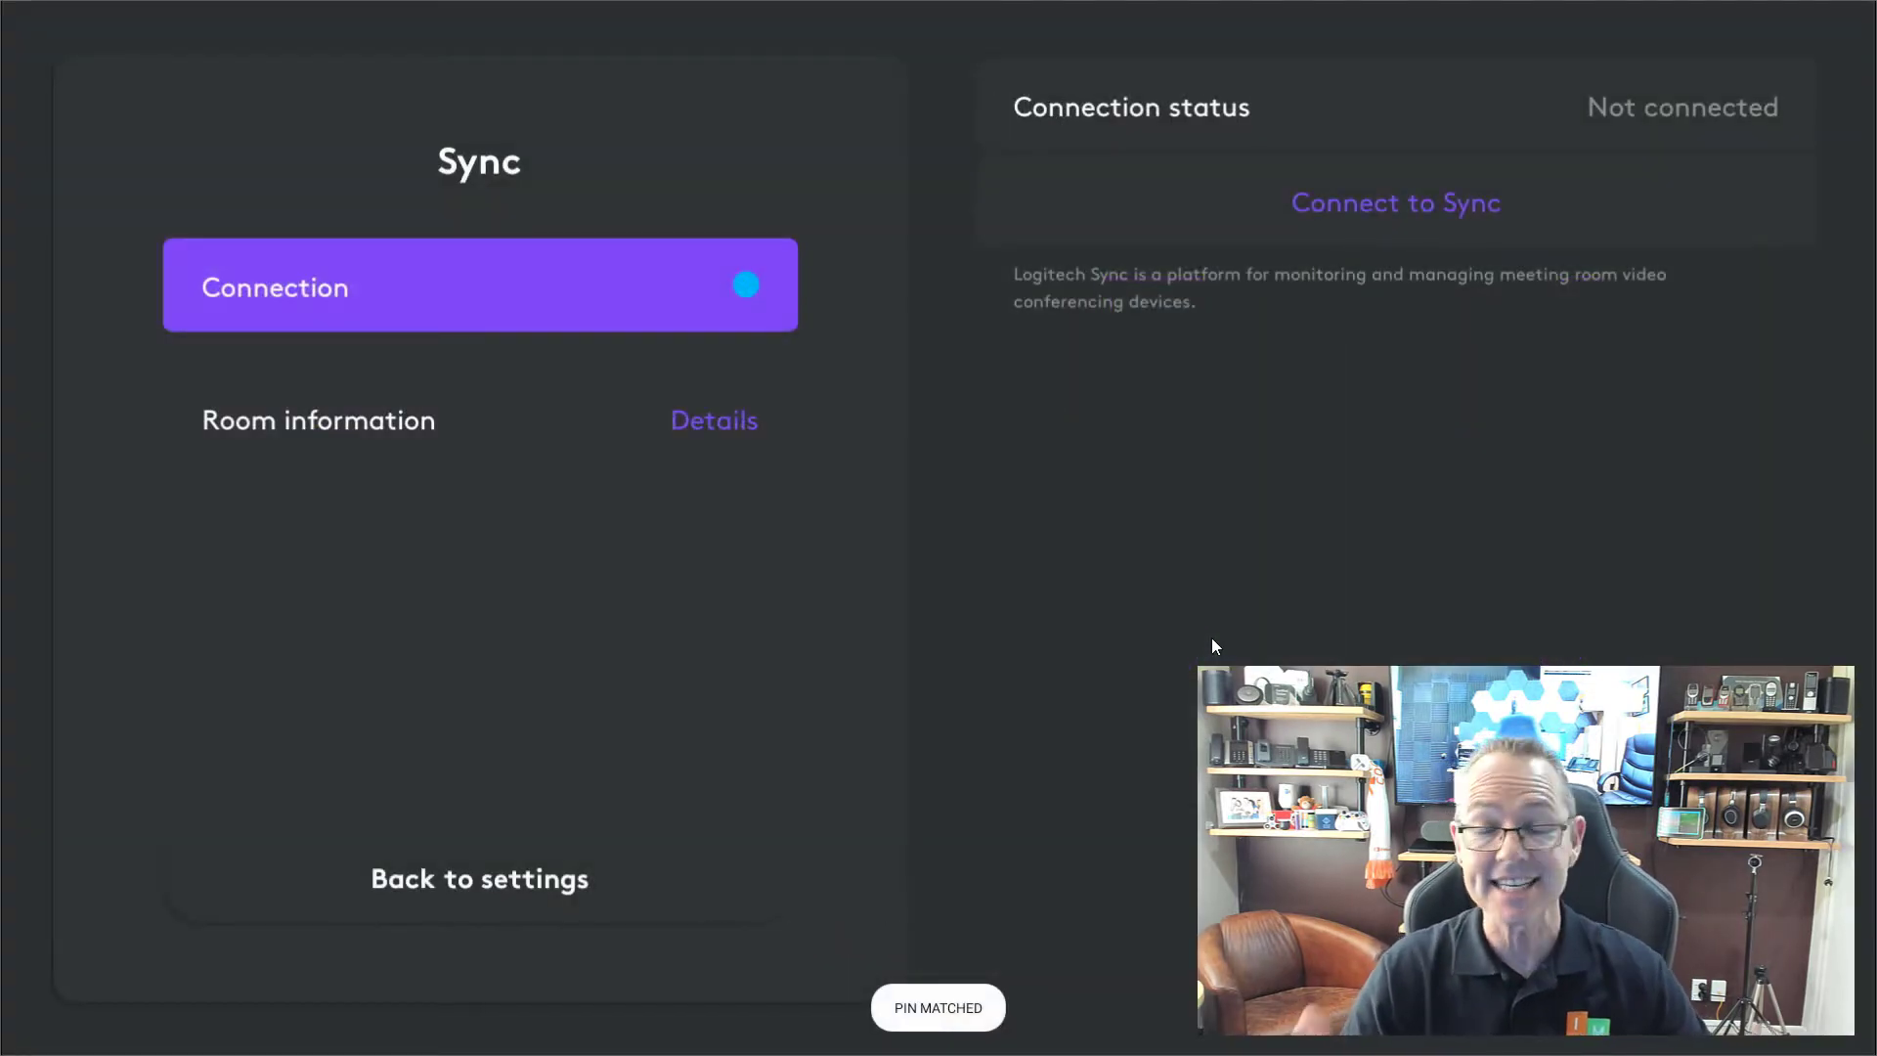
{"action": "left_click", "coordinate": [1433, 209]}
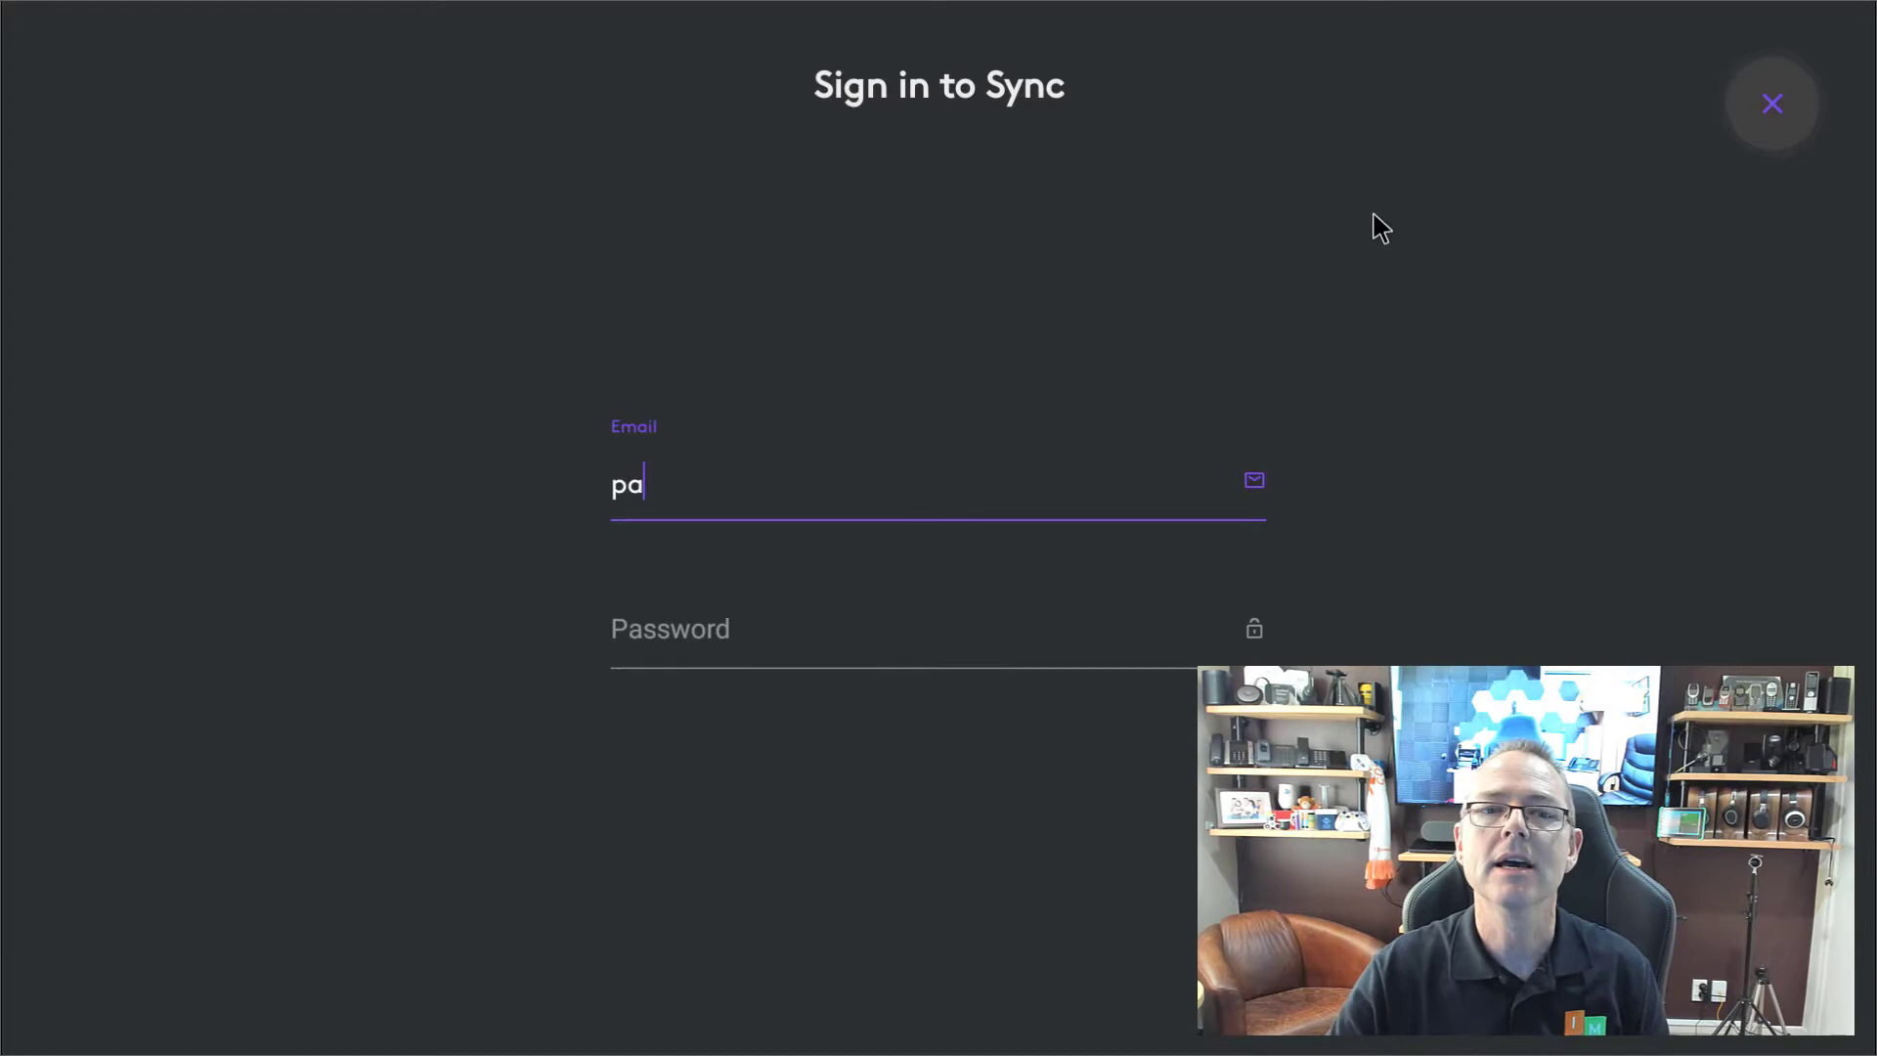
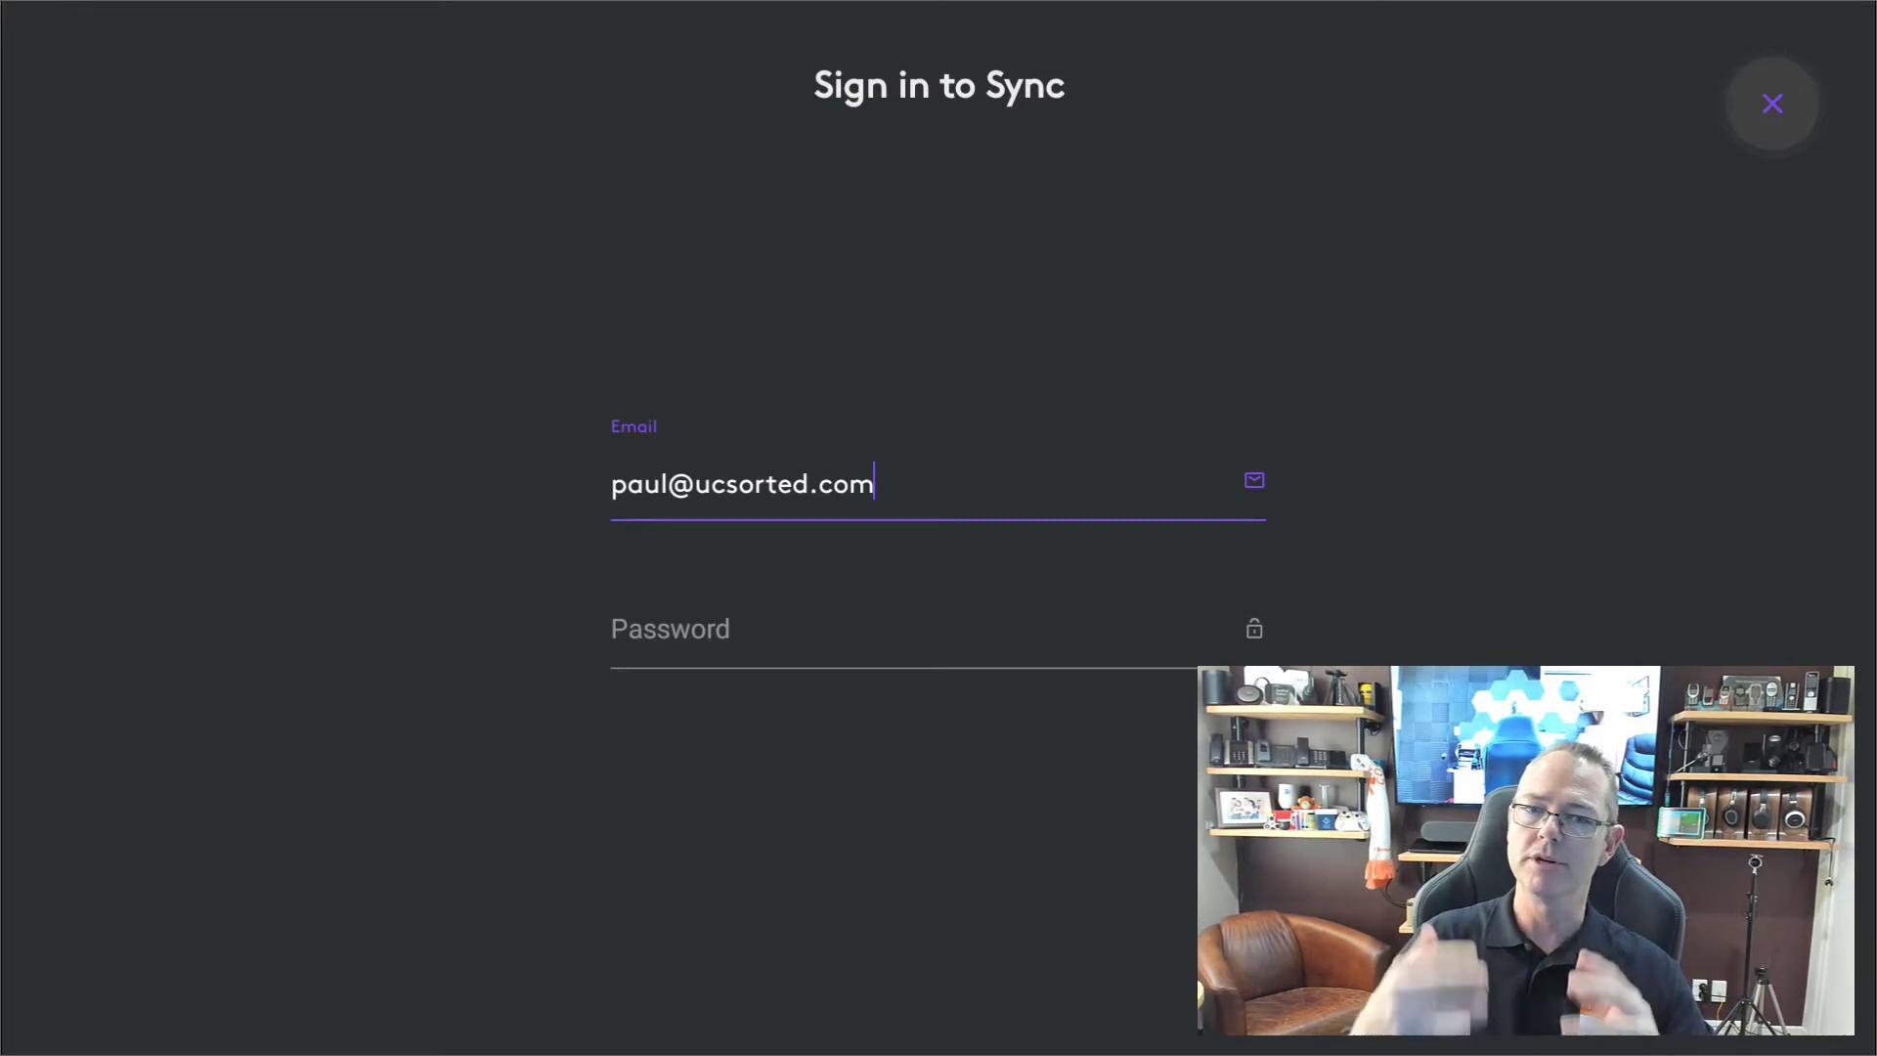
Sign in to Sync with the account e-mail and password, pick UCSorted, and view room details.
{"action": "left_click", "coordinate": [685, 633]}
{"action": "type", "text": "••••••••••••"}
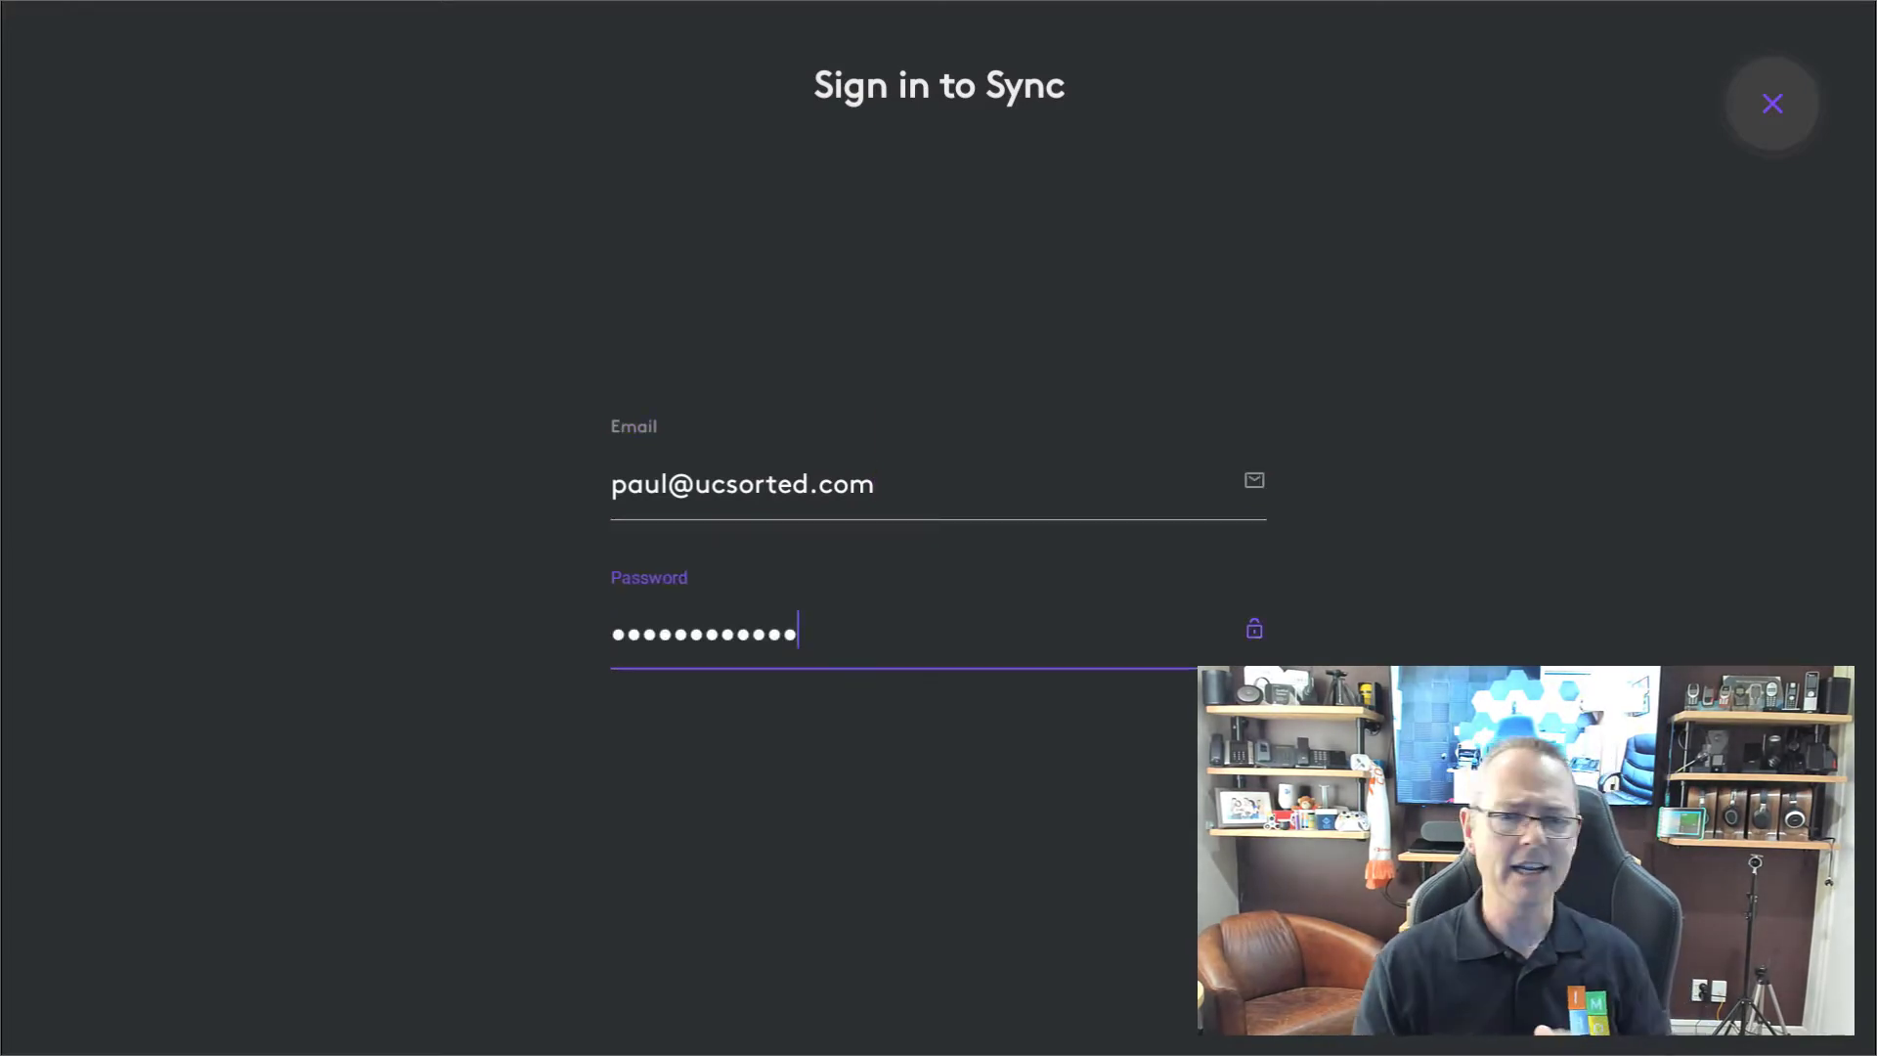
{"action": "type", "text": "•"}
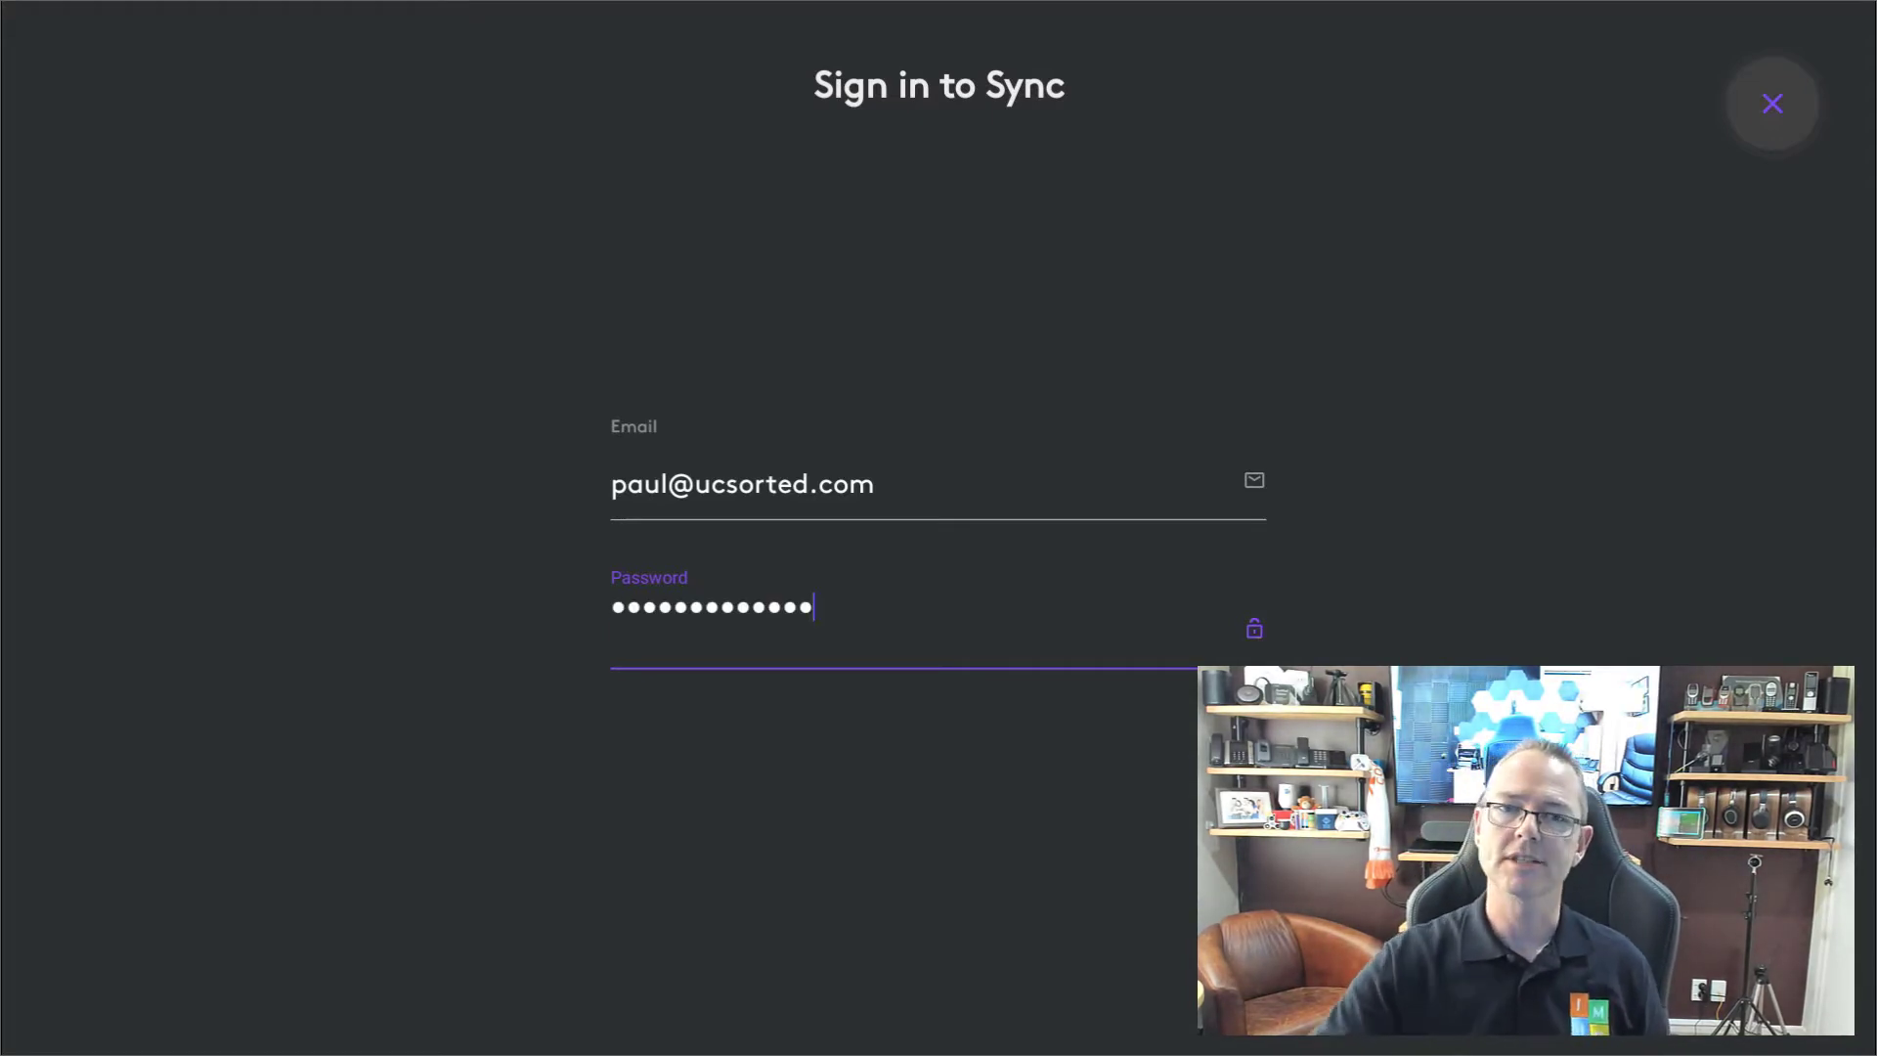
{"action": "key", "text": "Return"}
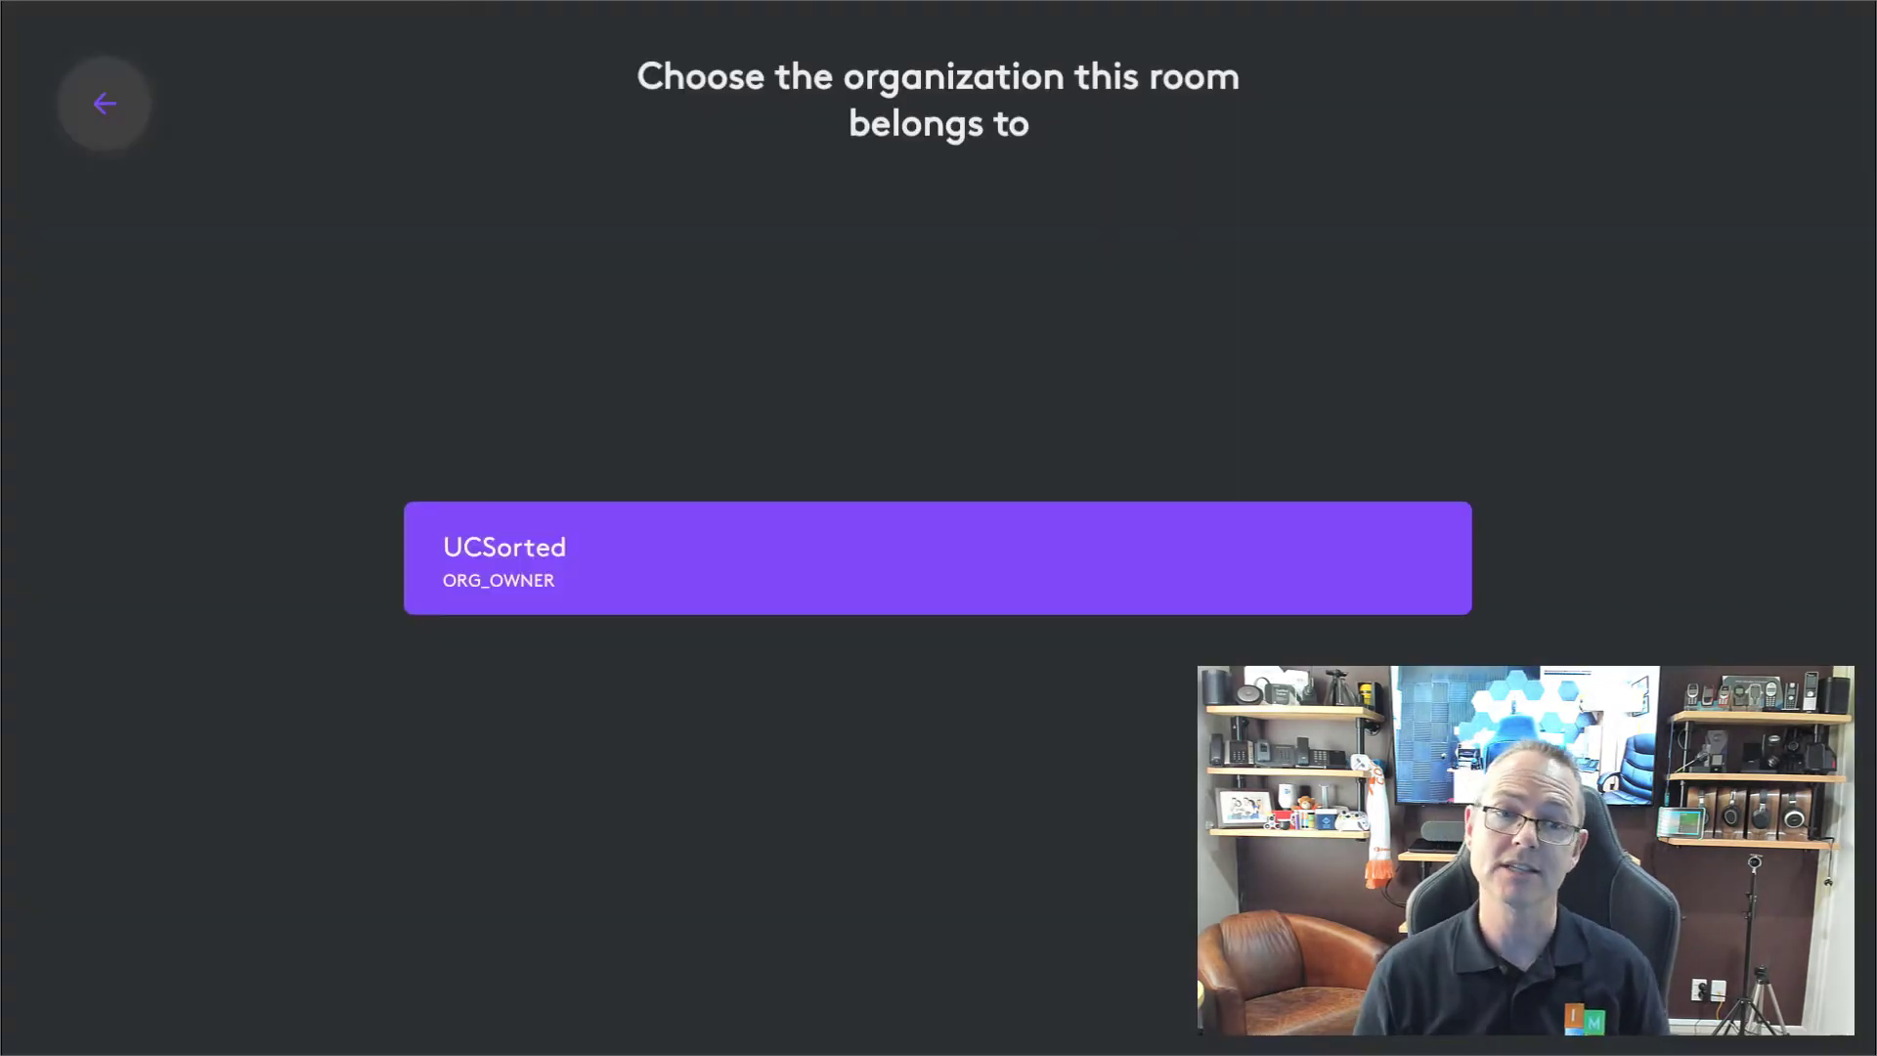
{"action": "left_click", "coordinate": [972, 577]}
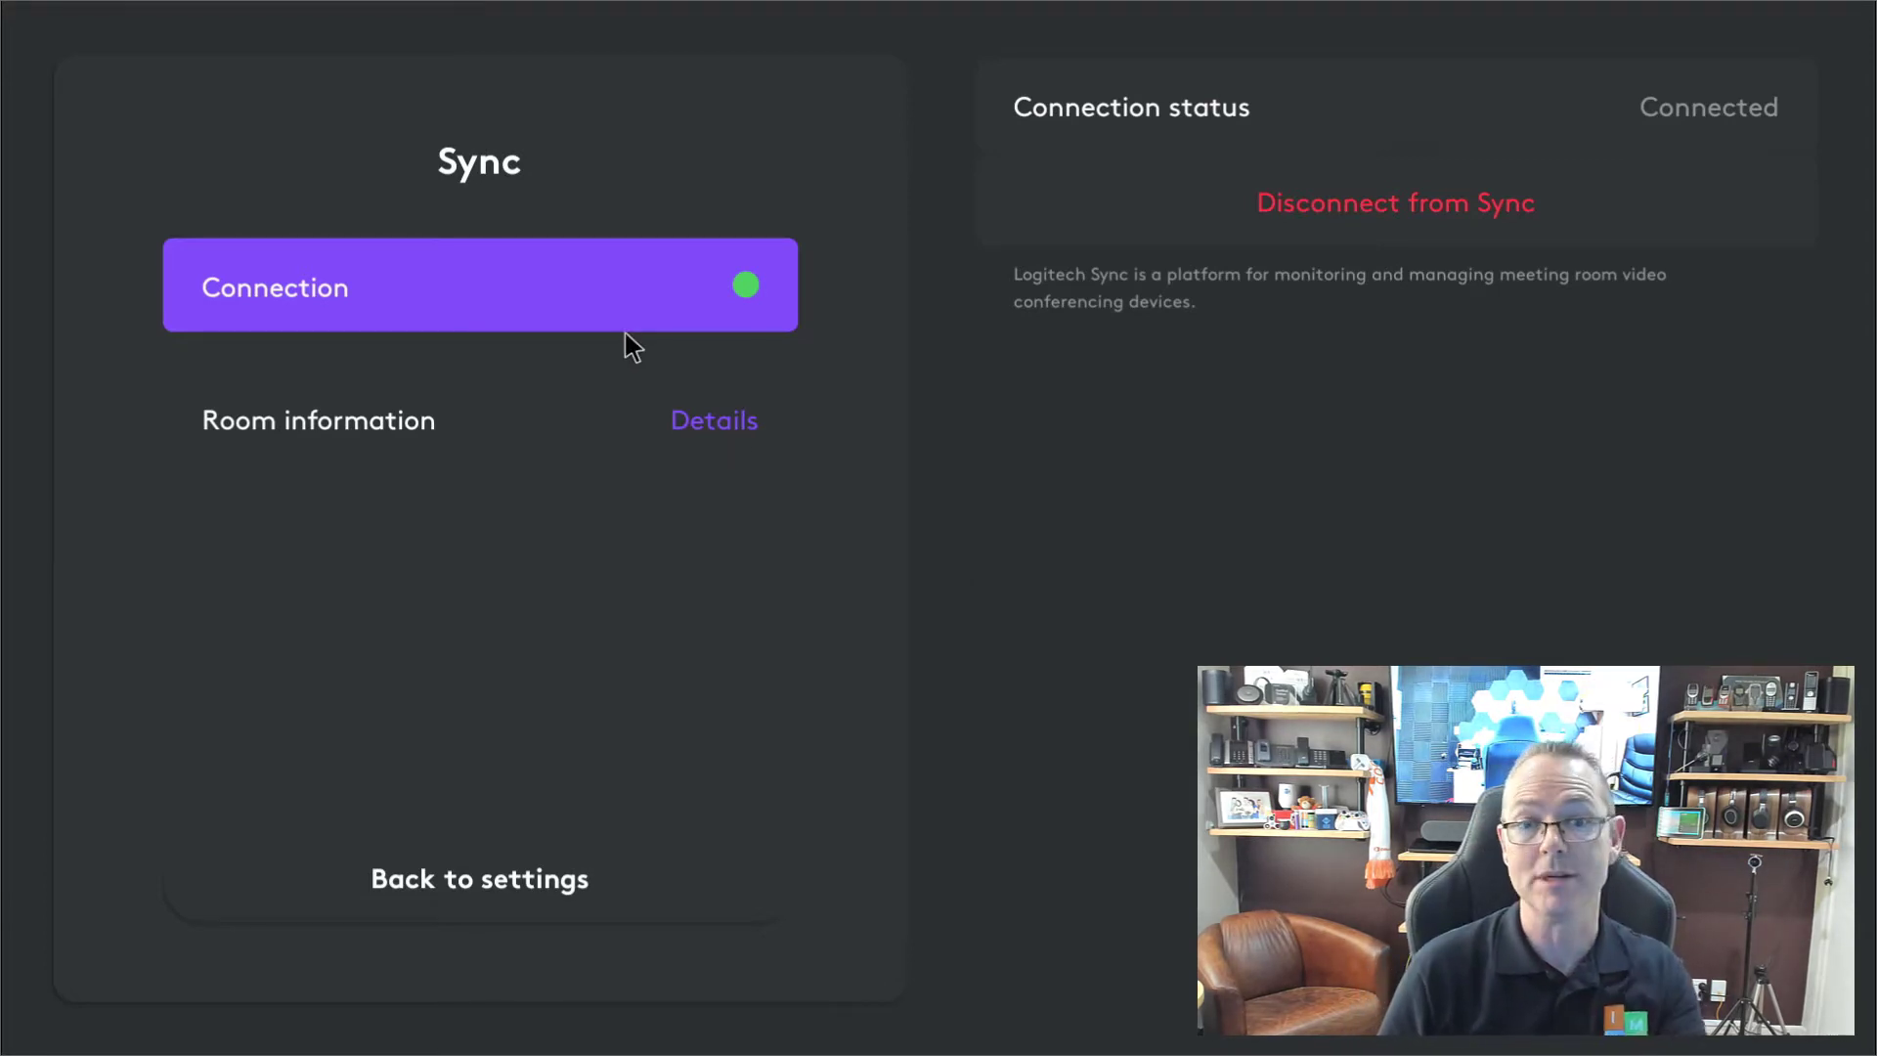
{"action": "left_click", "coordinate": [734, 434]}
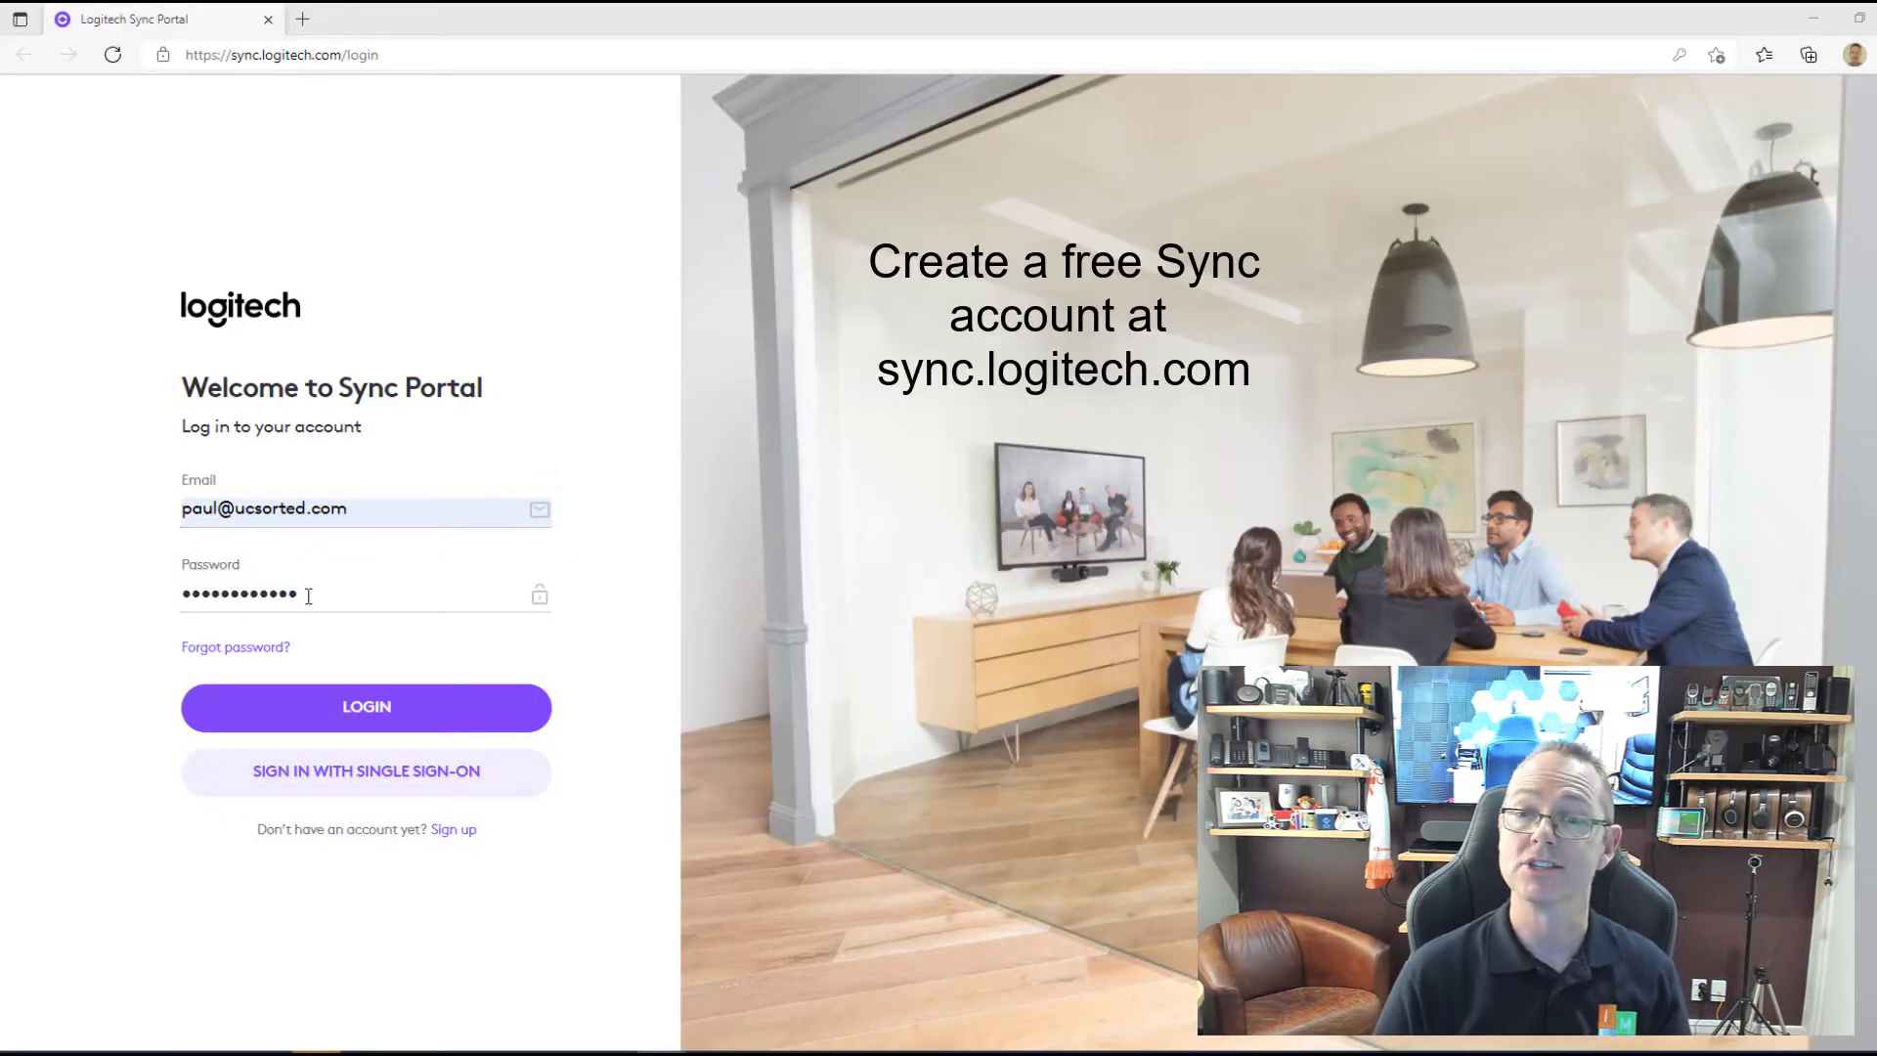
Log in to the Sync Portal and open the Rally Bar room's device page.
{"action": "left_click", "coordinate": [359, 718]}
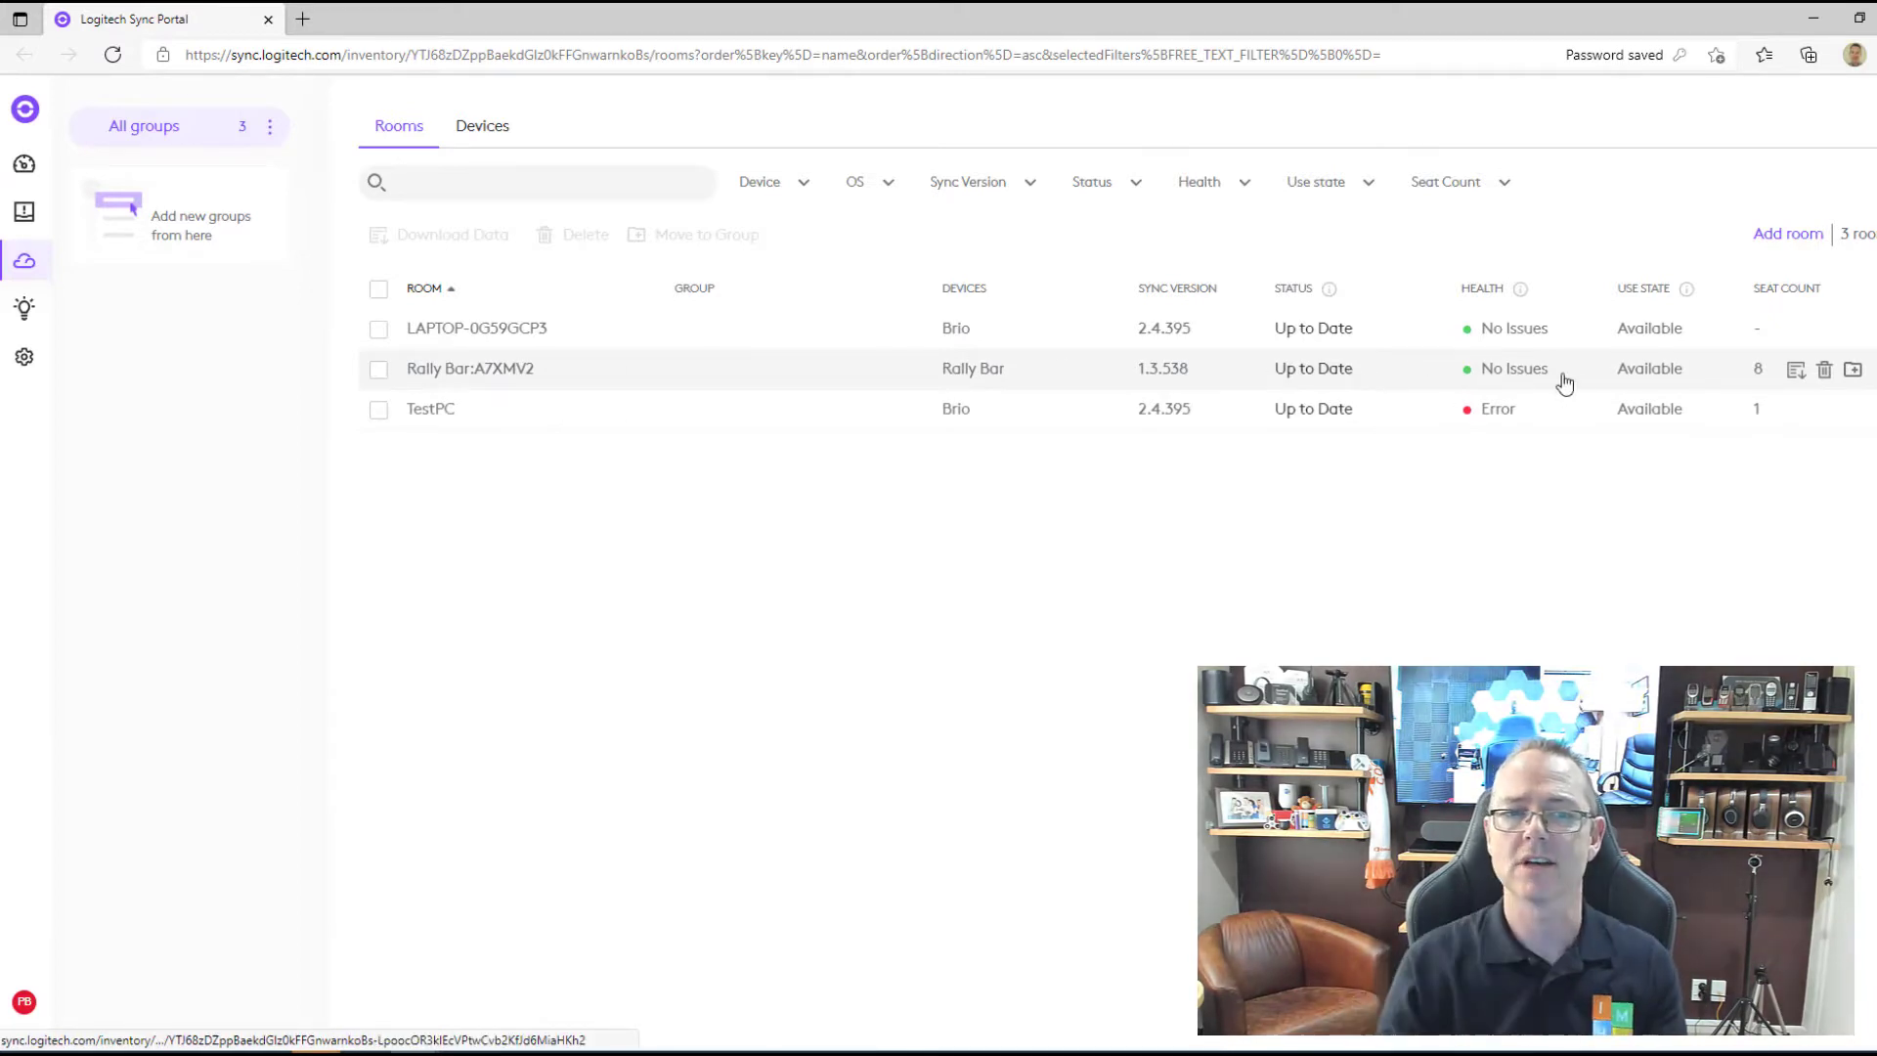
{"action": "left_click", "coordinate": [1700, 382]}
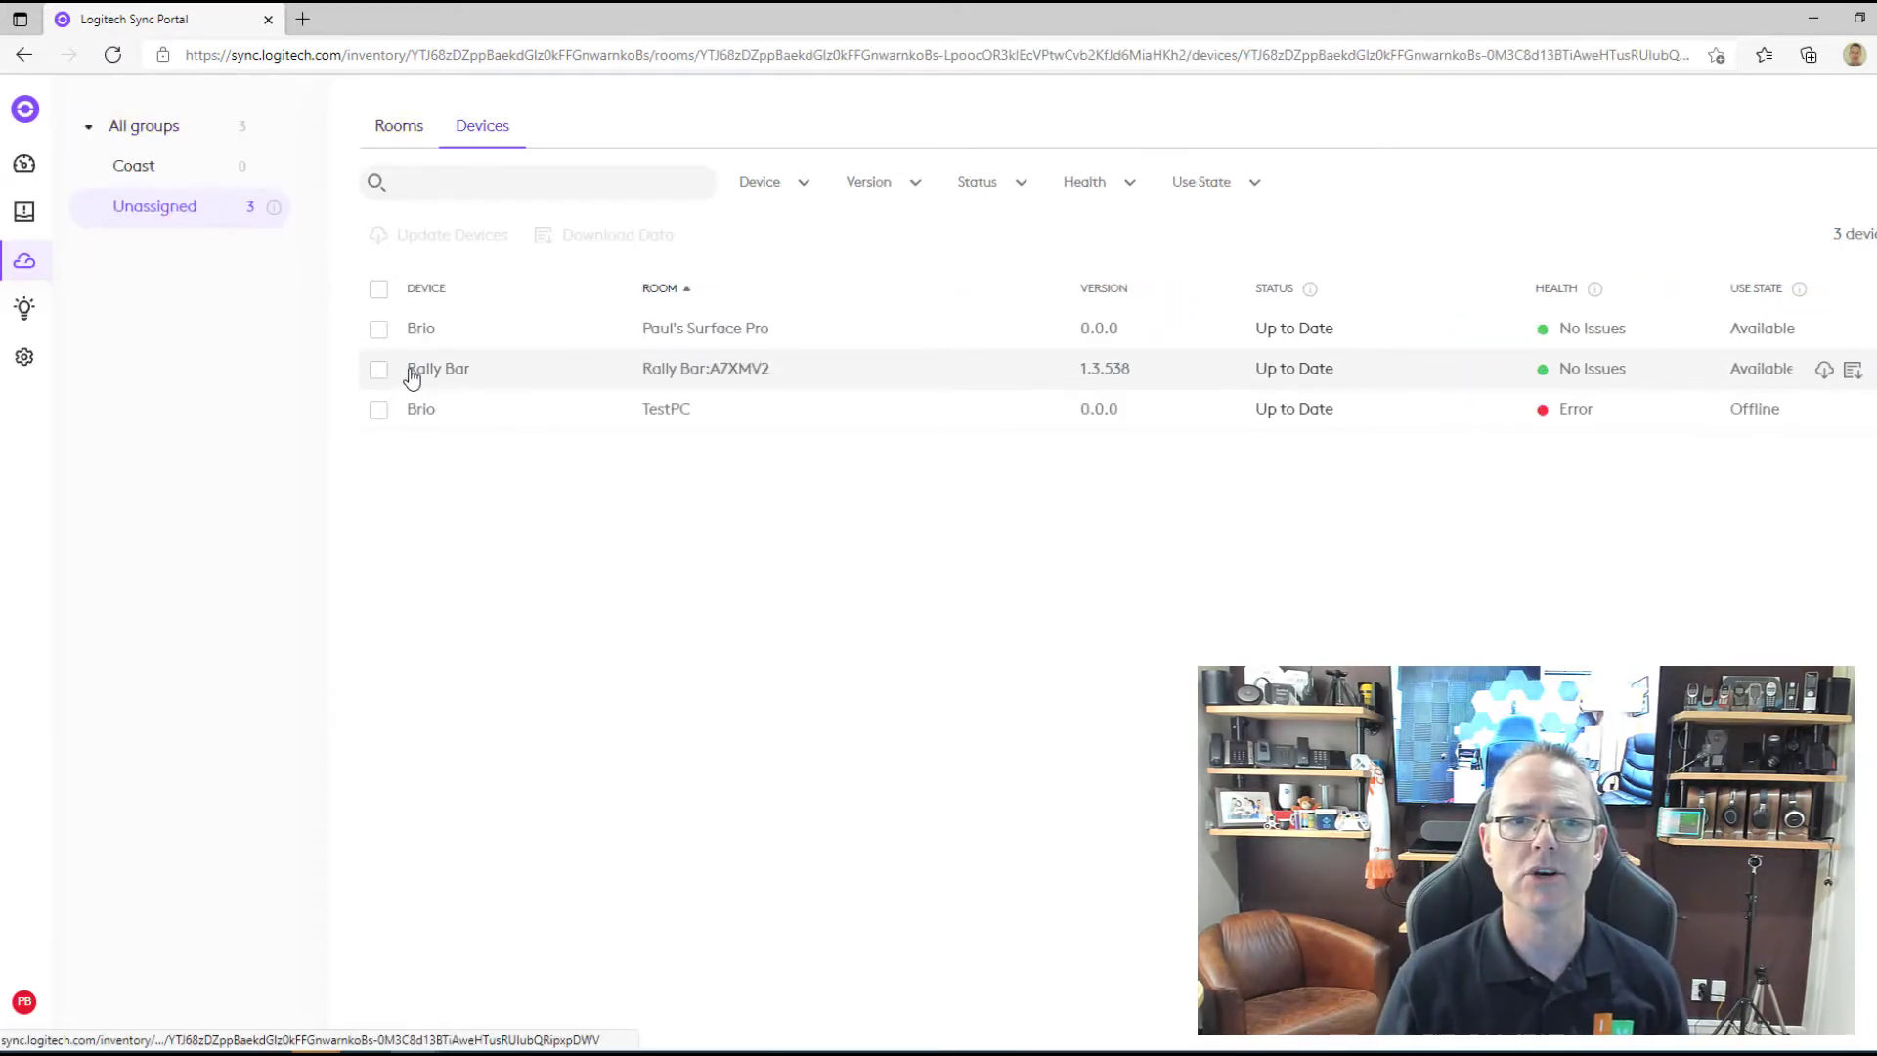
{"action": "left_click", "coordinate": [411, 378]}
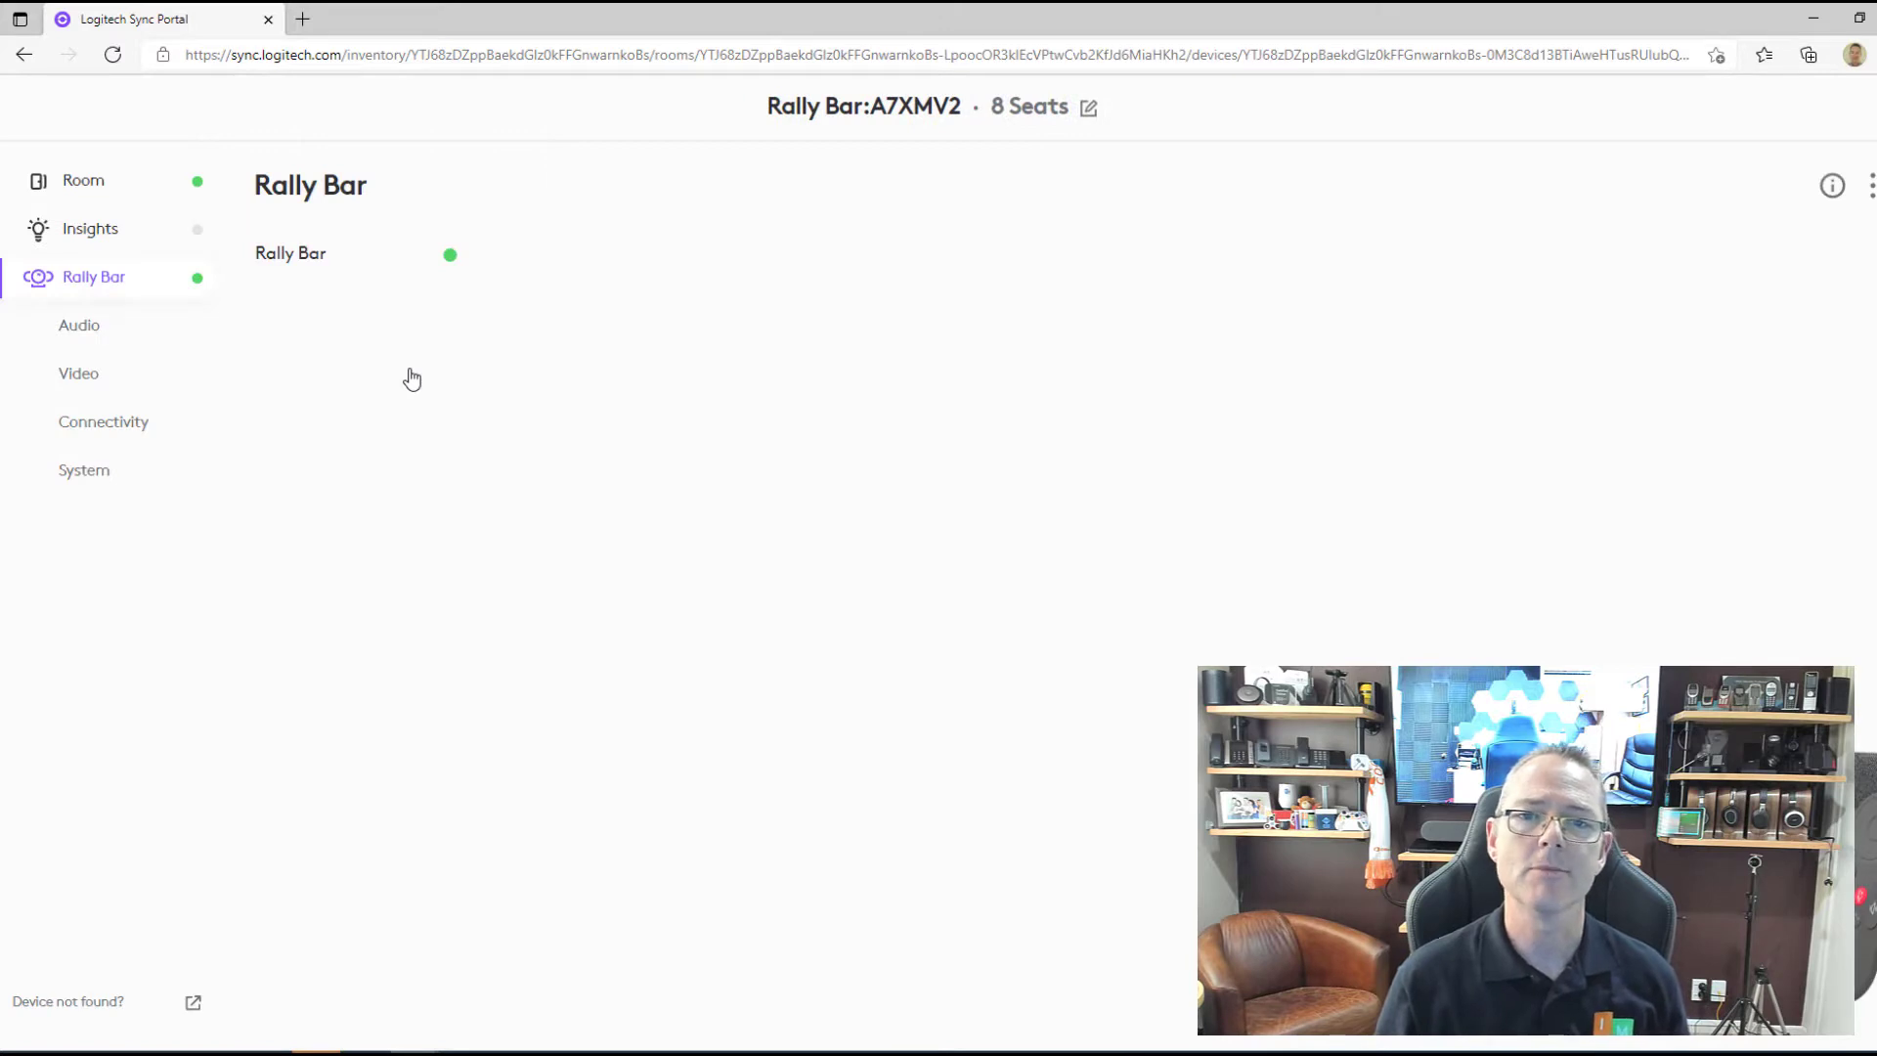
Change seats from 8 to 6 and the name to 'Rally Bar: HBC-Large', then check the activity log.
{"action": "left_click", "coordinate": [1087, 110]}
{"action": "left_click", "coordinate": [911, 614]}
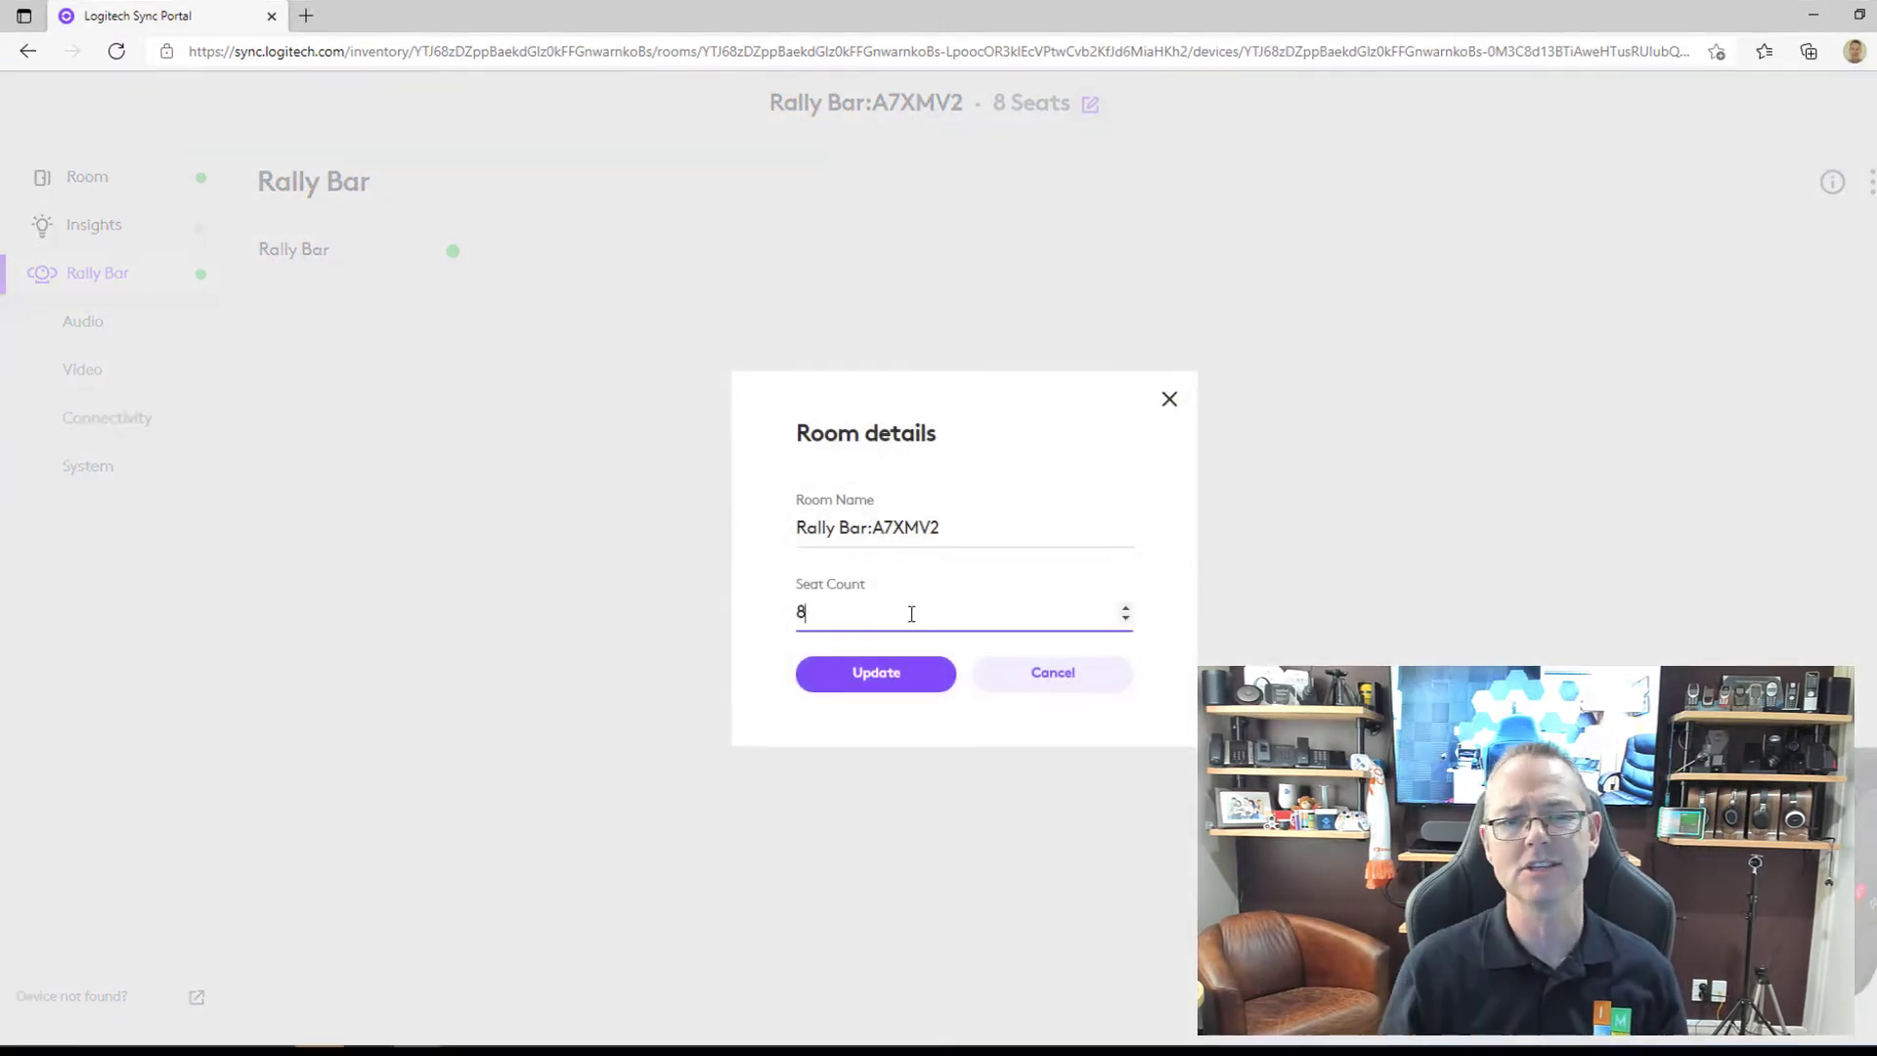
{"action": "key", "text": "BackSpace"}
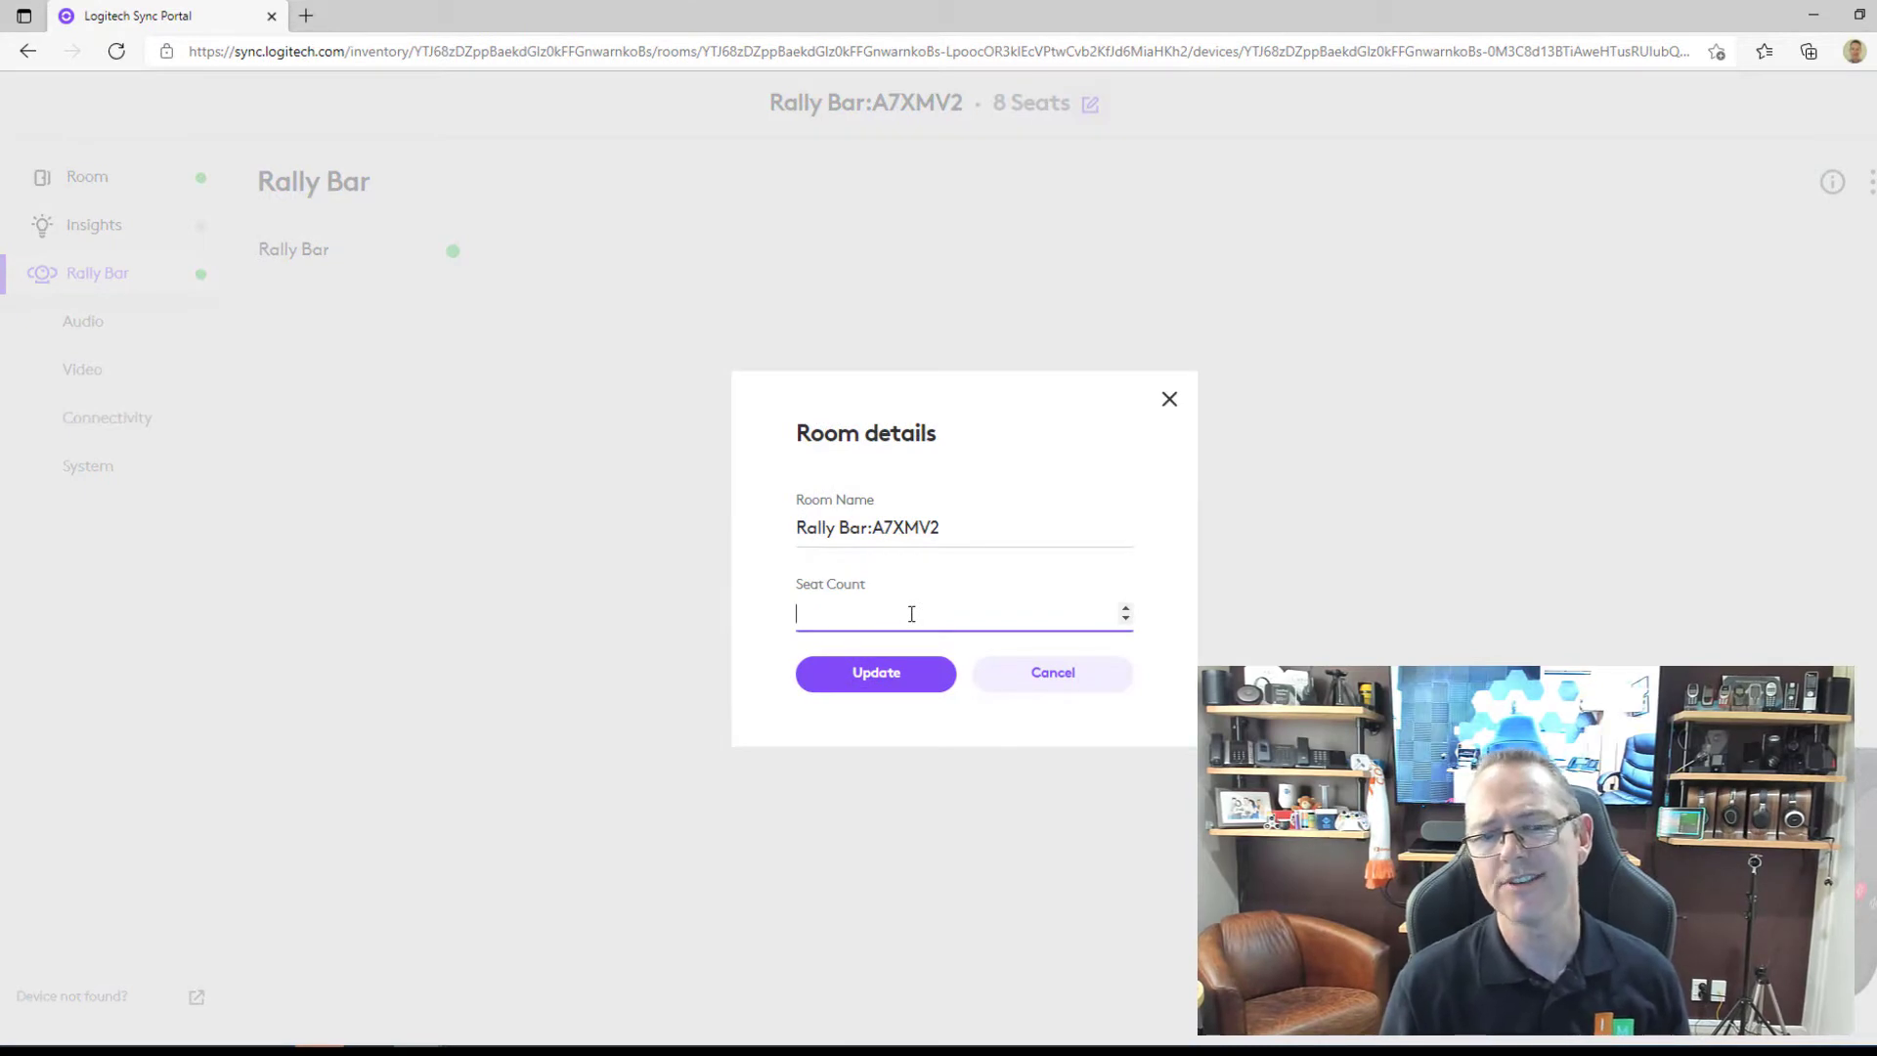
{"action": "left_click", "coordinate": [963, 528]}
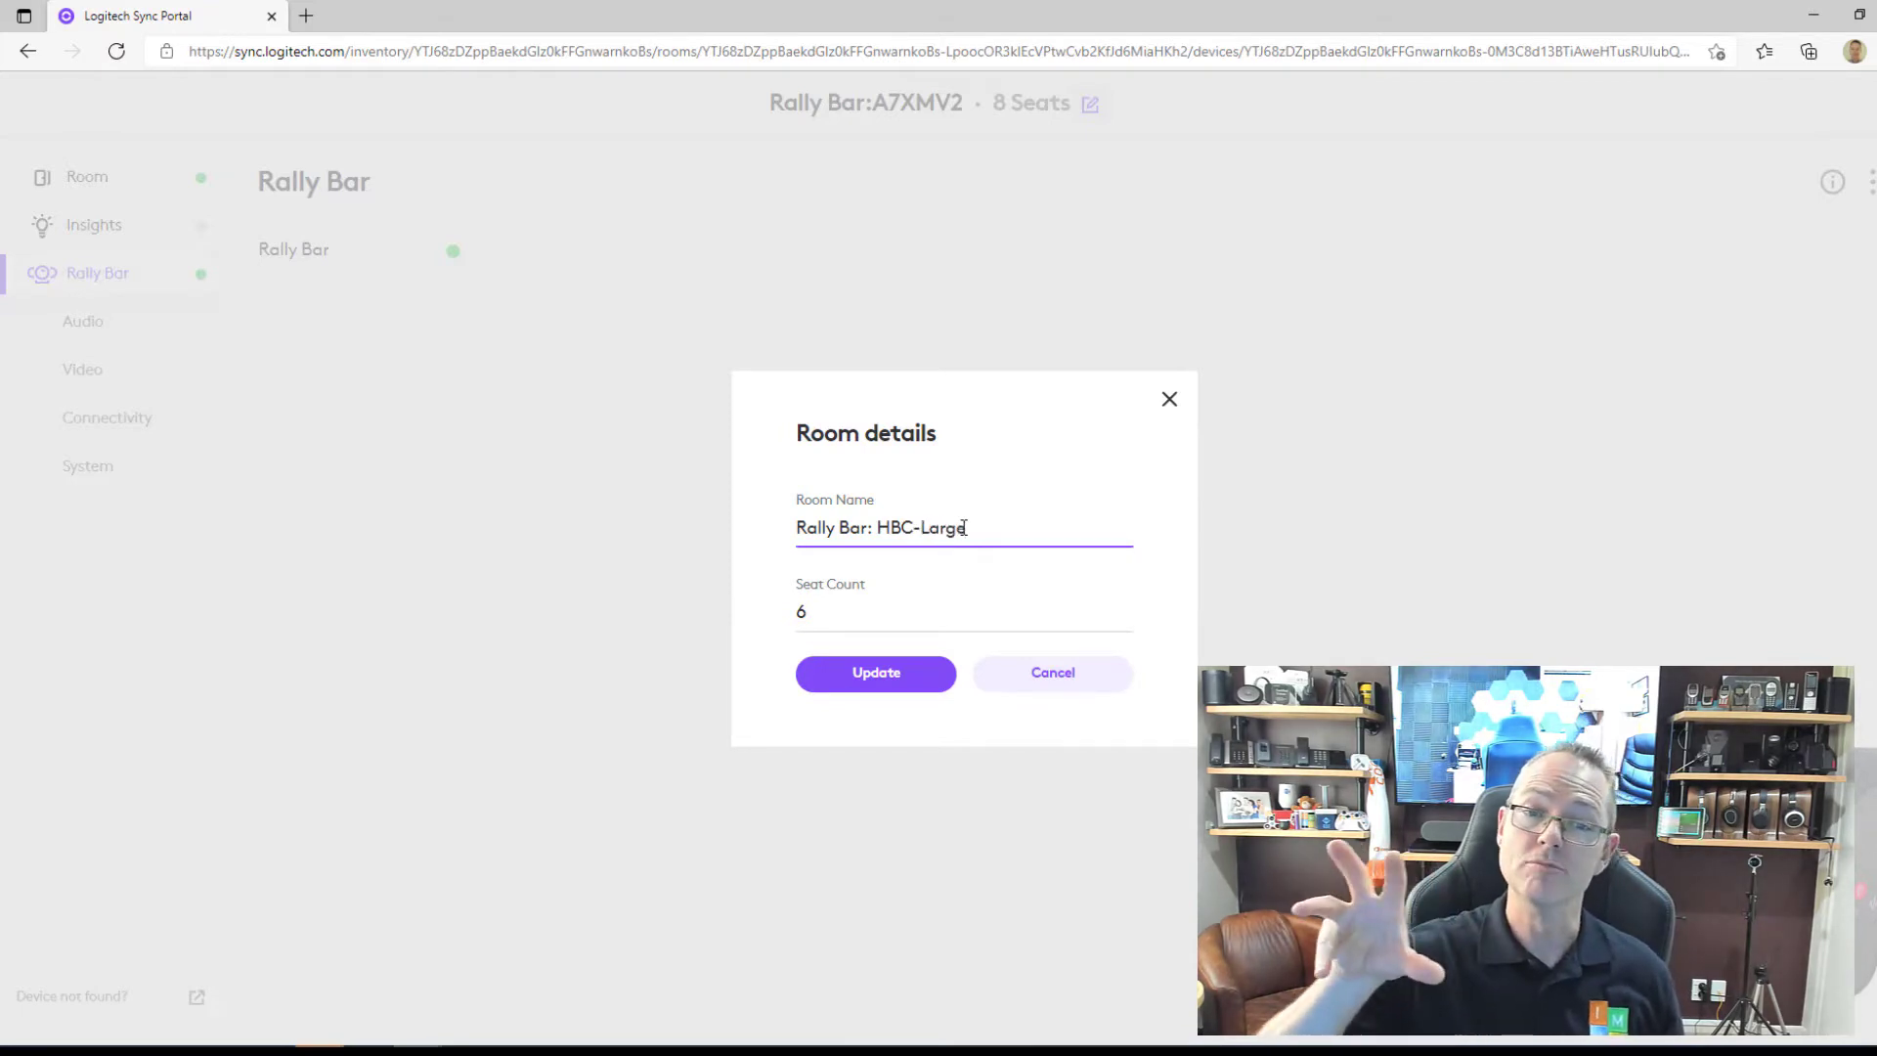
{"action": "left_click", "coordinate": [905, 673]}
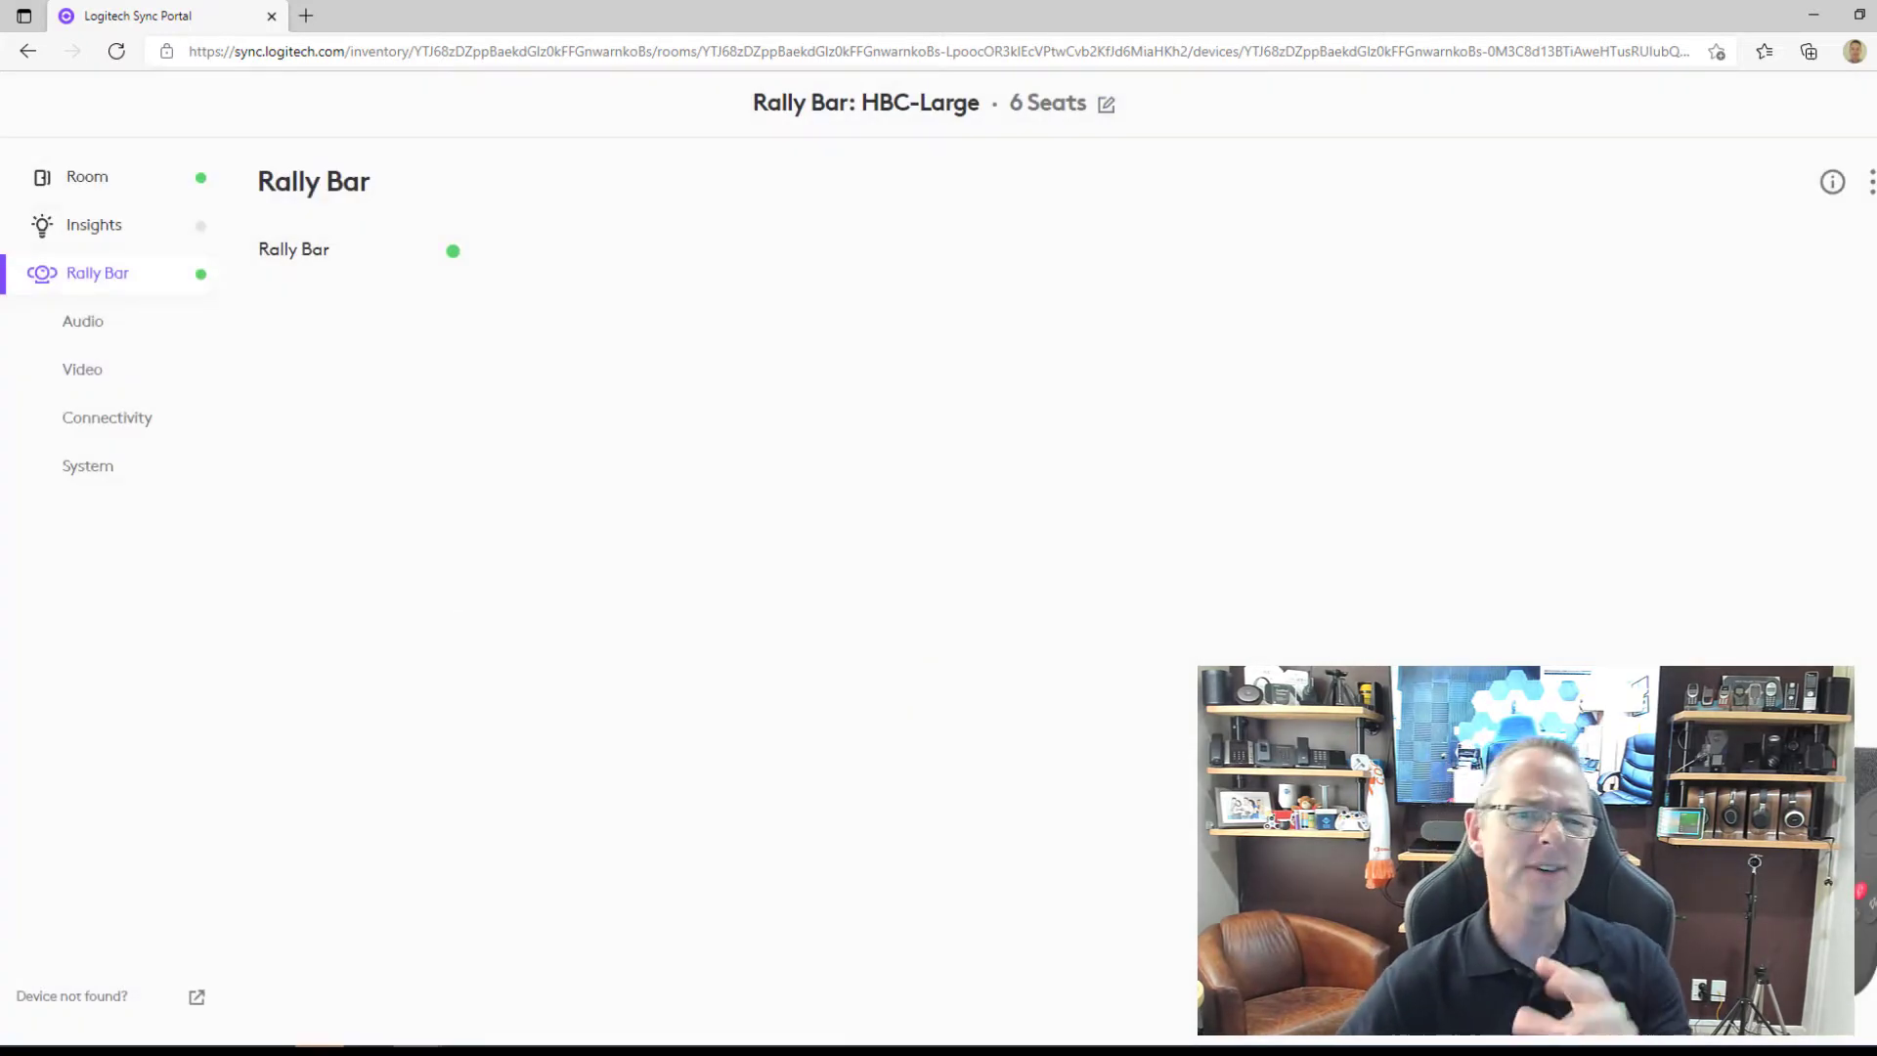
{"action": "left_click", "coordinate": [87, 176]}
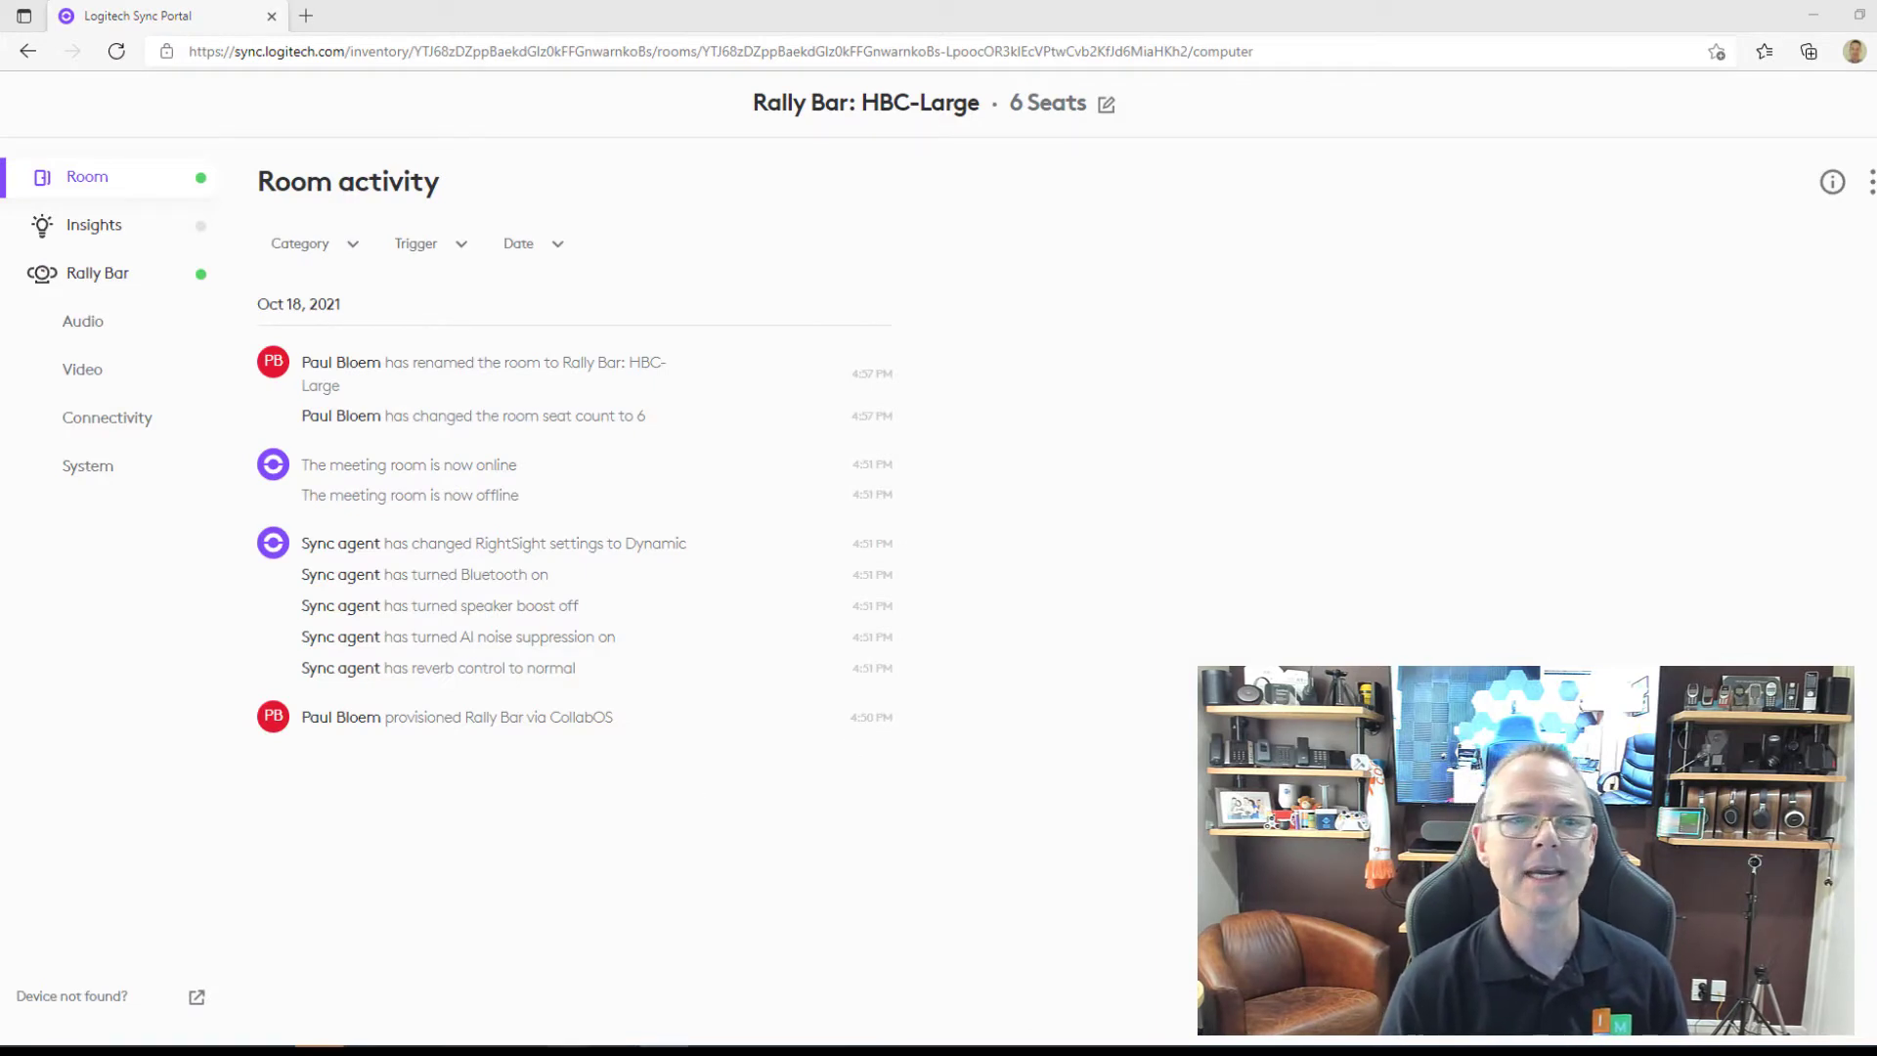
{"action": "left_click", "coordinate": [95, 276]}
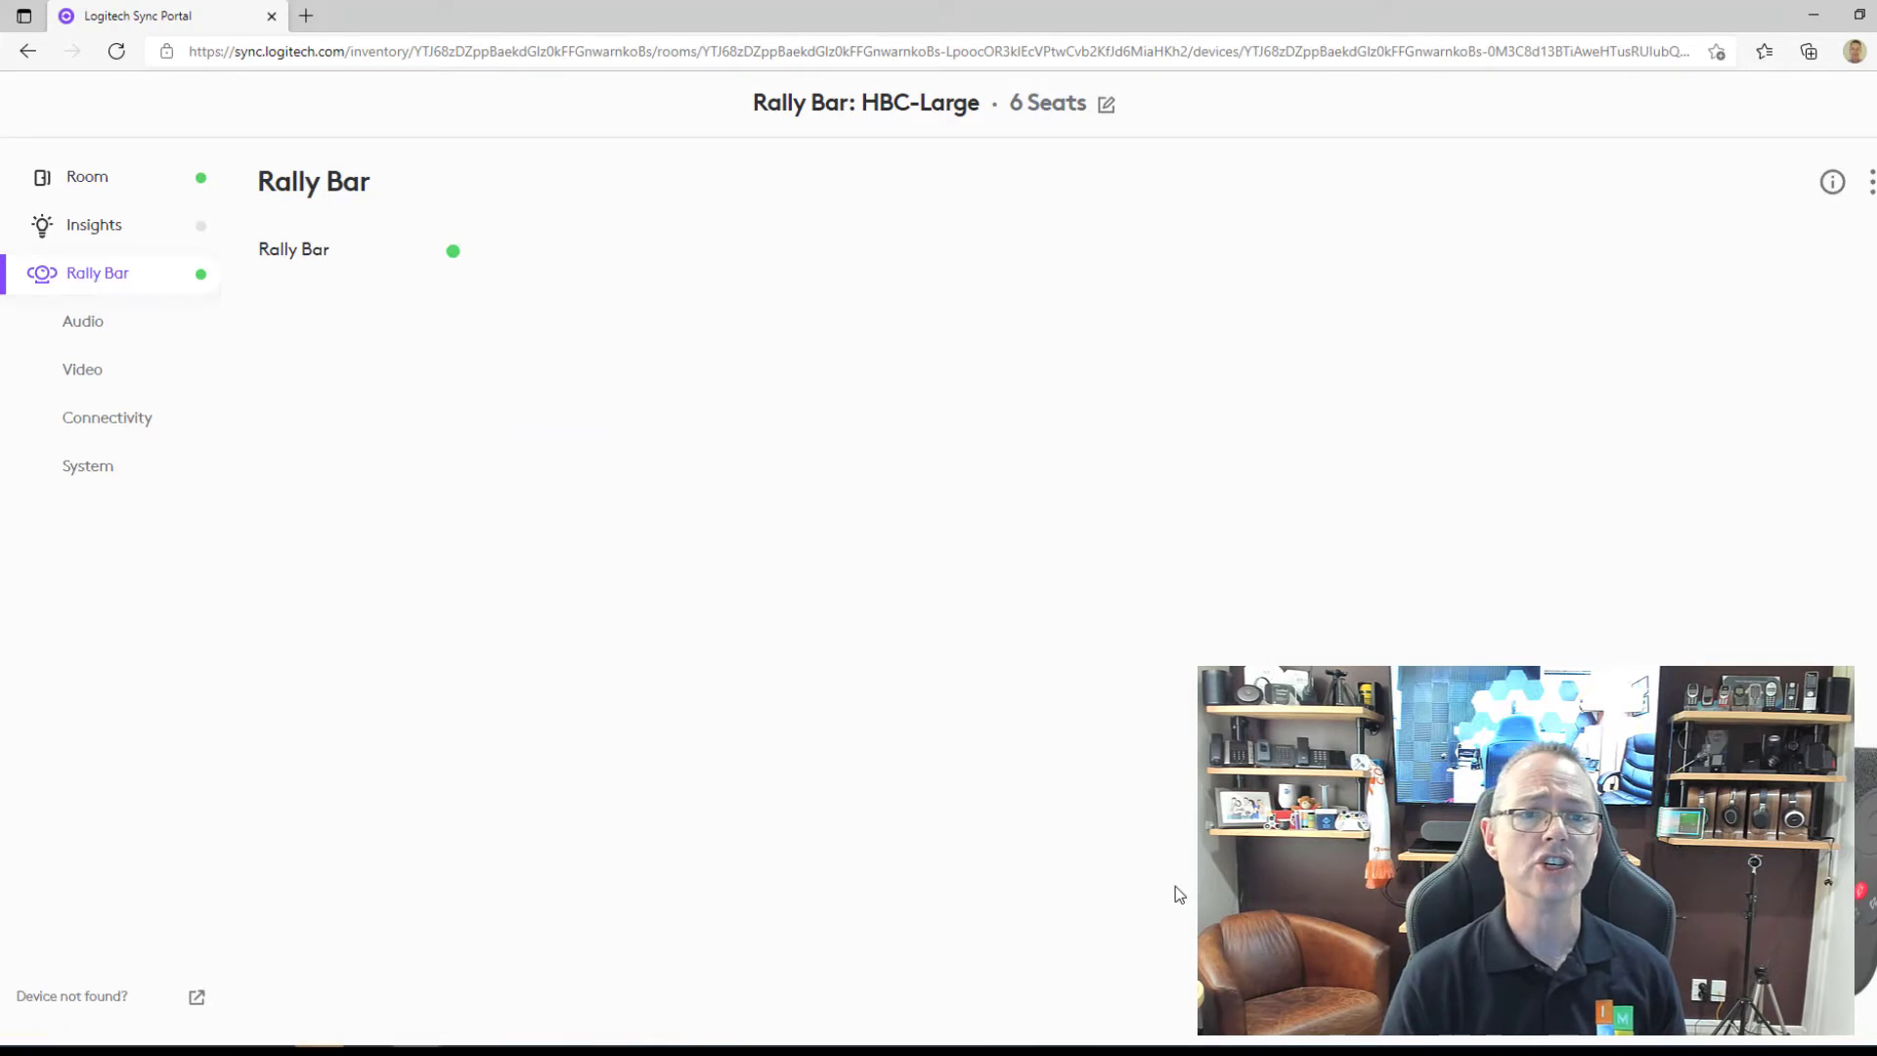
Look through Audio and Video, ending on System: New Zealand, en-US, Antarctica/South_Pole.
{"action": "left_click", "coordinate": [83, 327]}
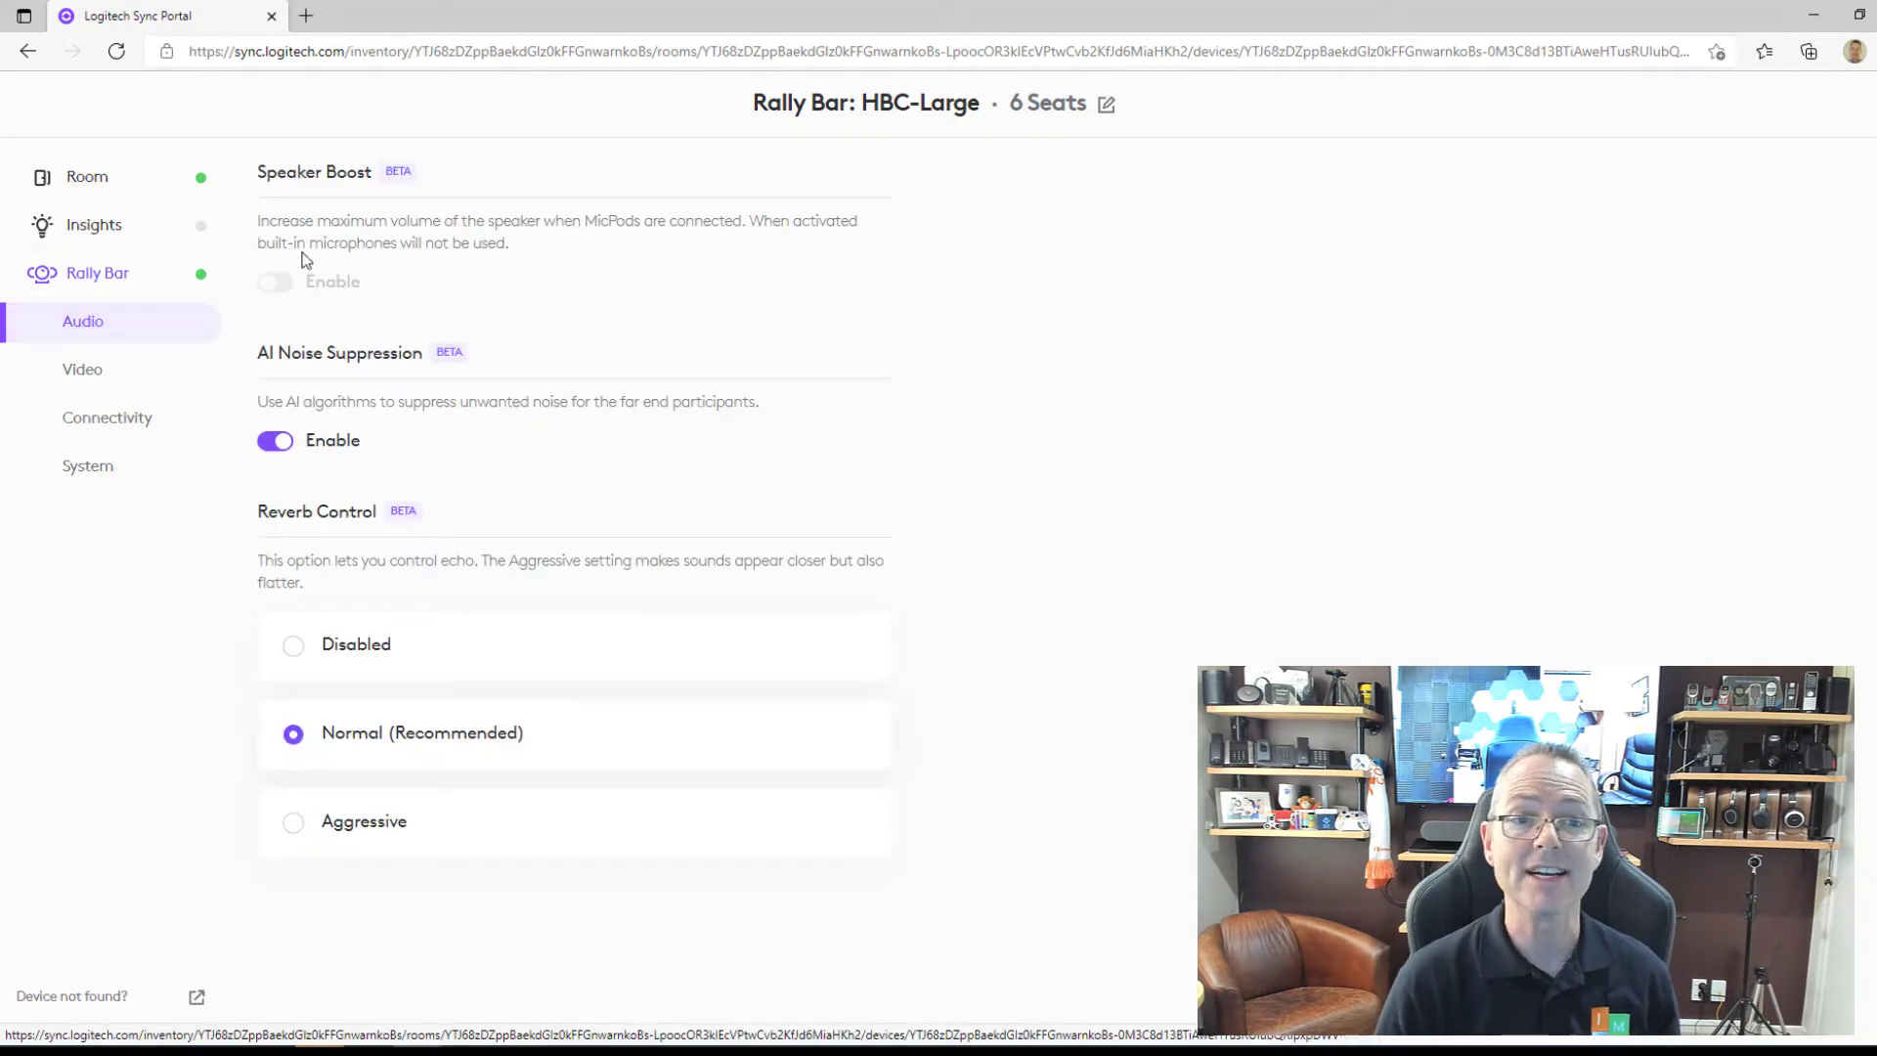
{"action": "mouse_move", "coordinate": [276, 284]}
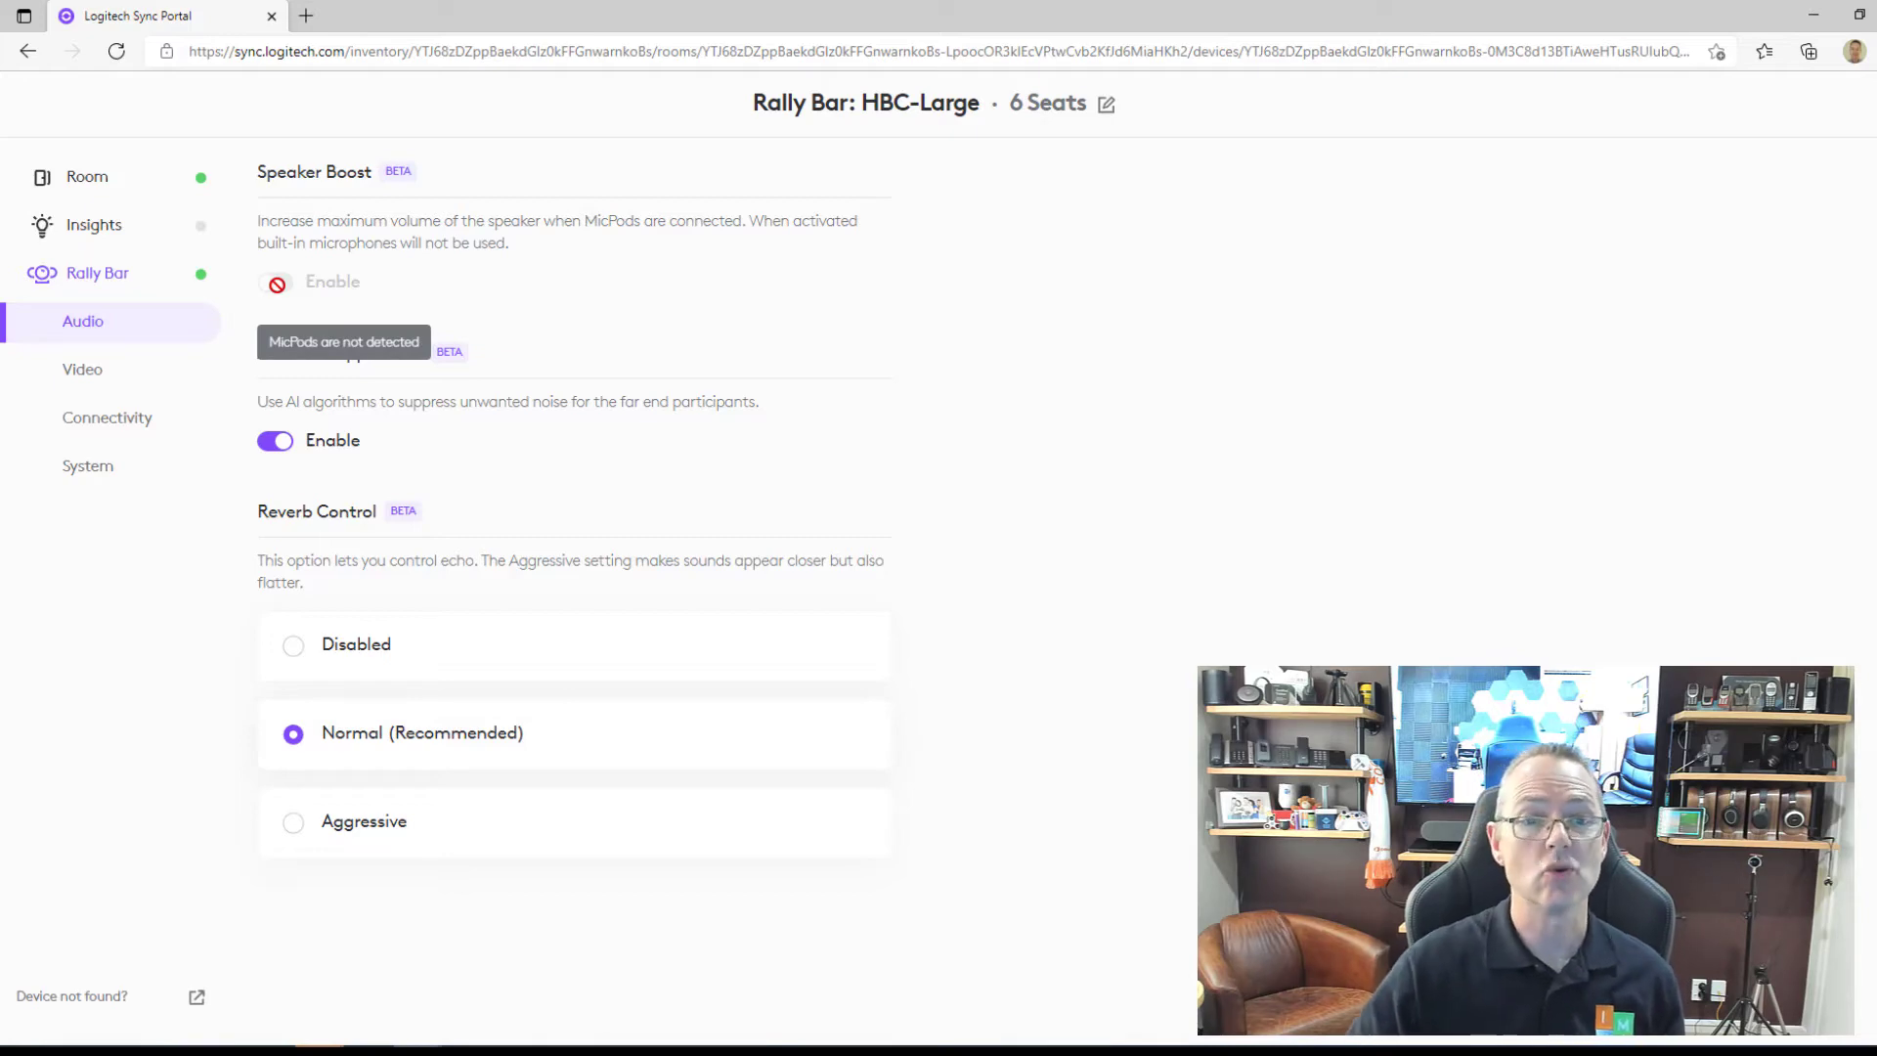
{"action": "left_click", "coordinate": [113, 369]}
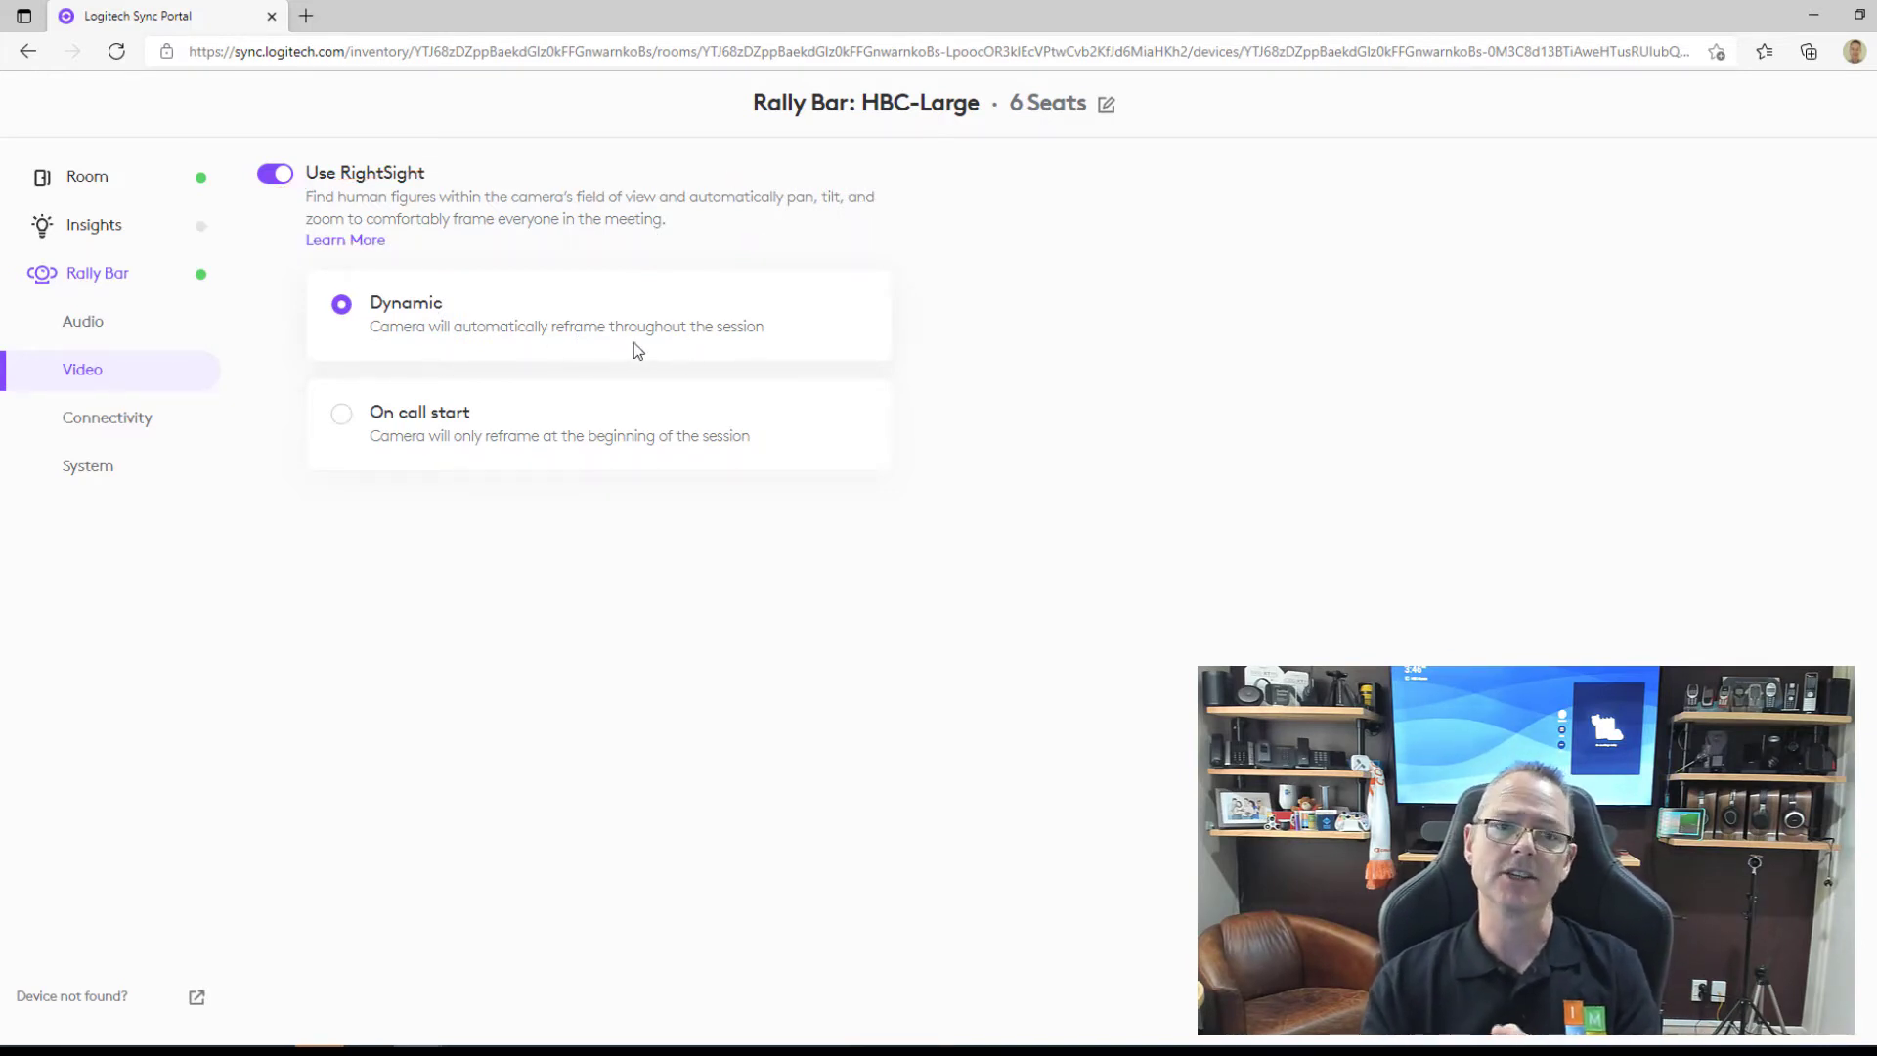
{"action": "left_click", "coordinate": [88, 467]}
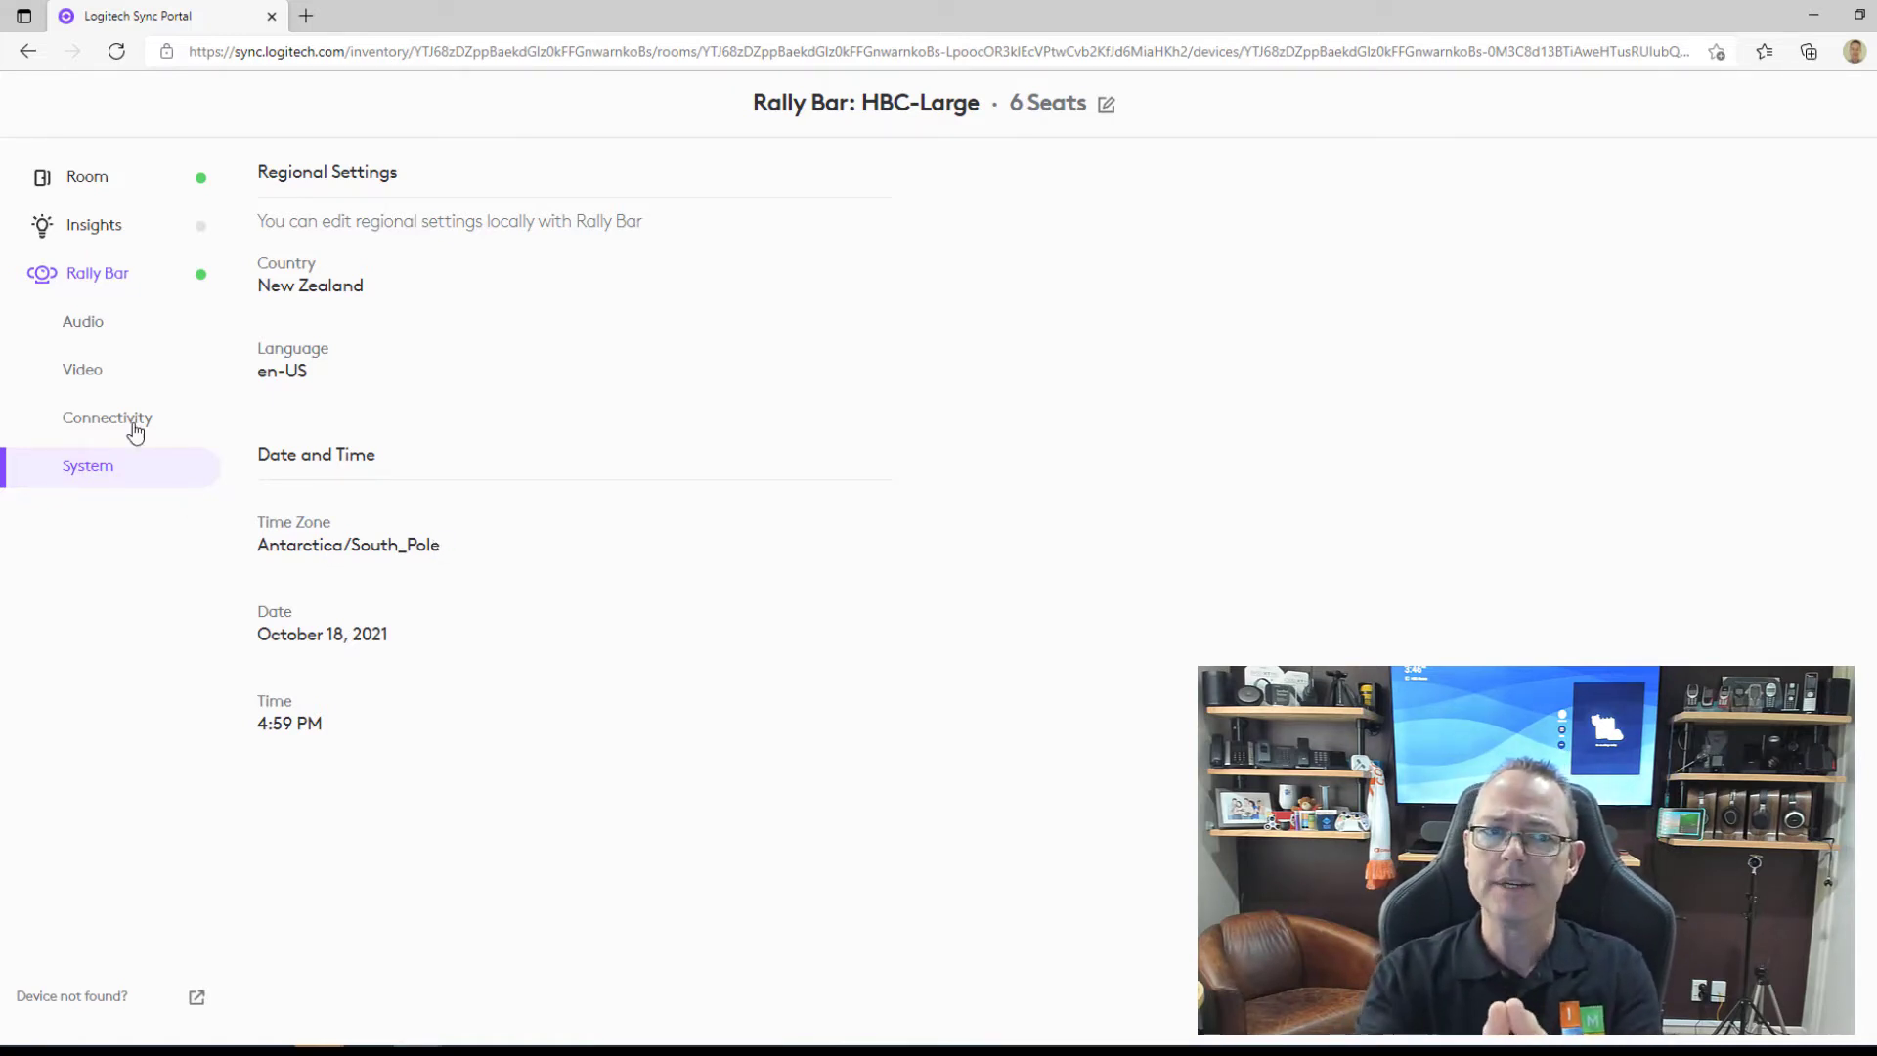
Verify Sync room info shows Rally Bar: HBC-Large, 6 seats, and CollabOS 1.3.538 is up to date.
{"action": "left_click", "coordinate": [87, 217]}
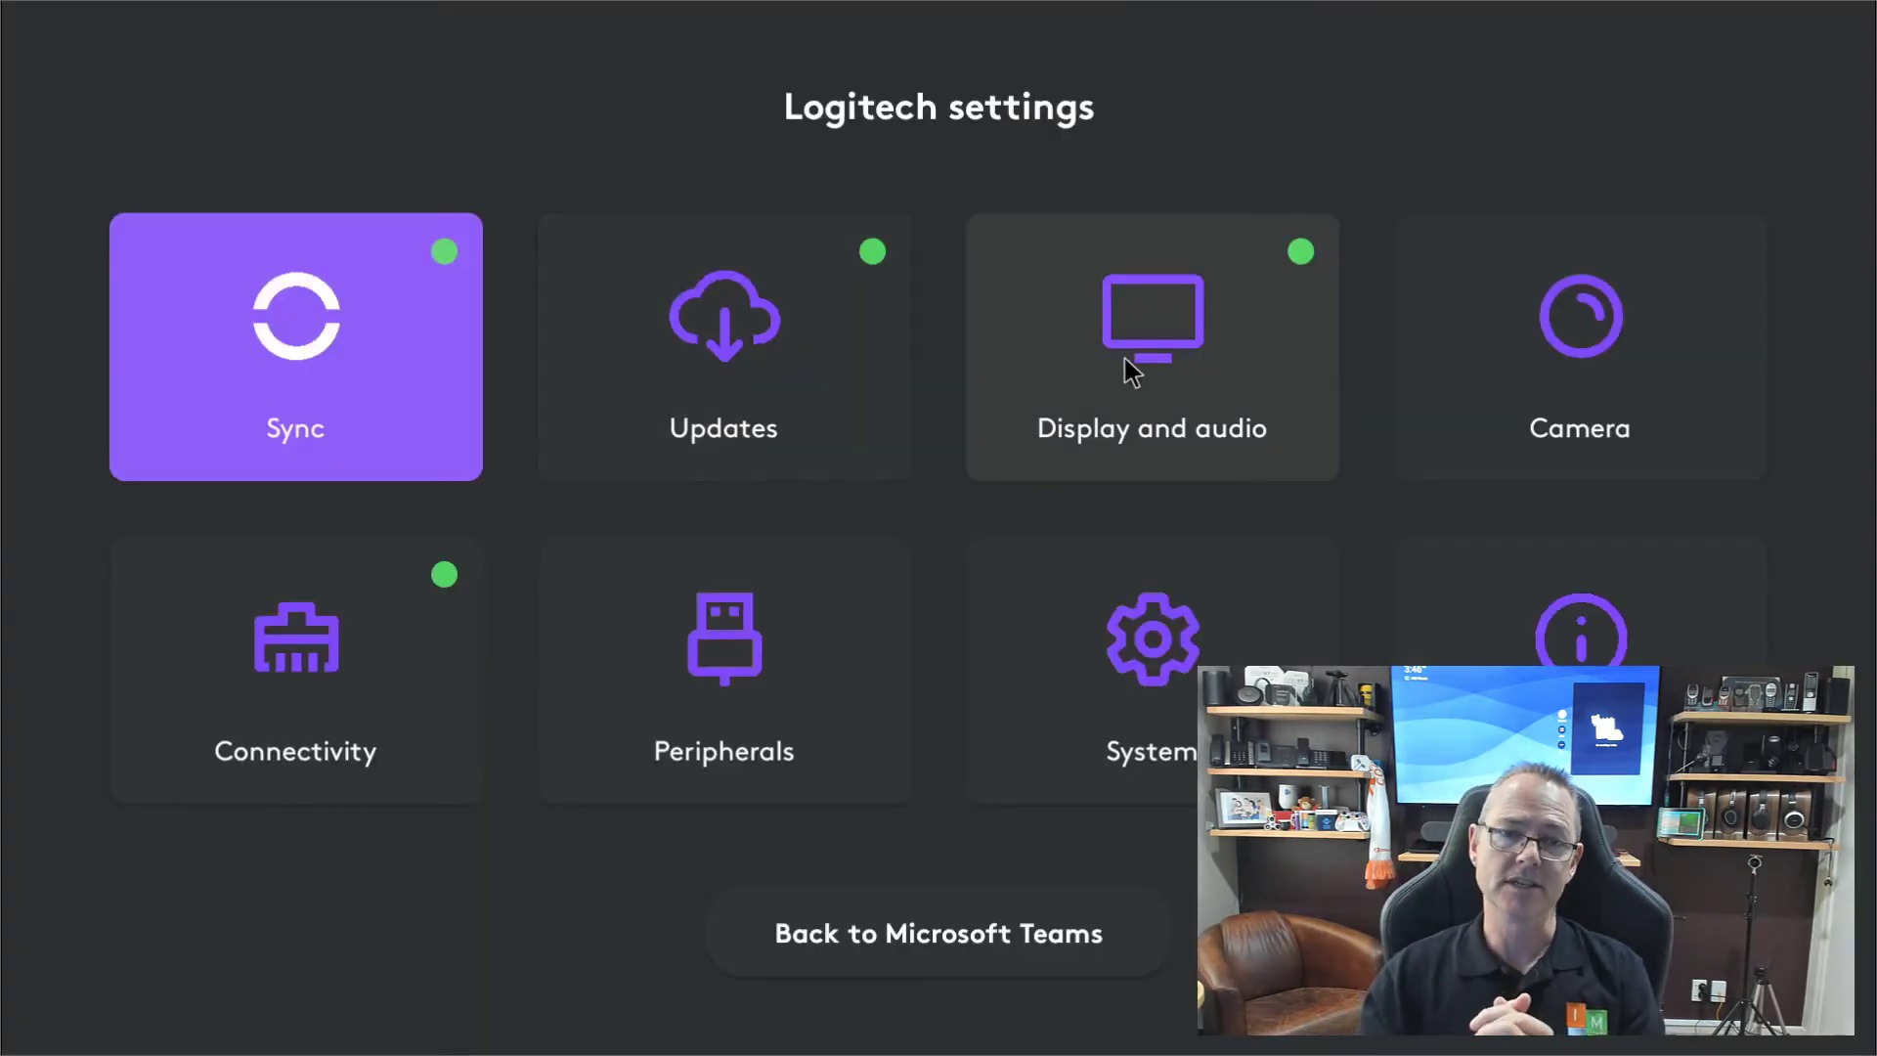
{"action": "left_click", "coordinate": [364, 428]}
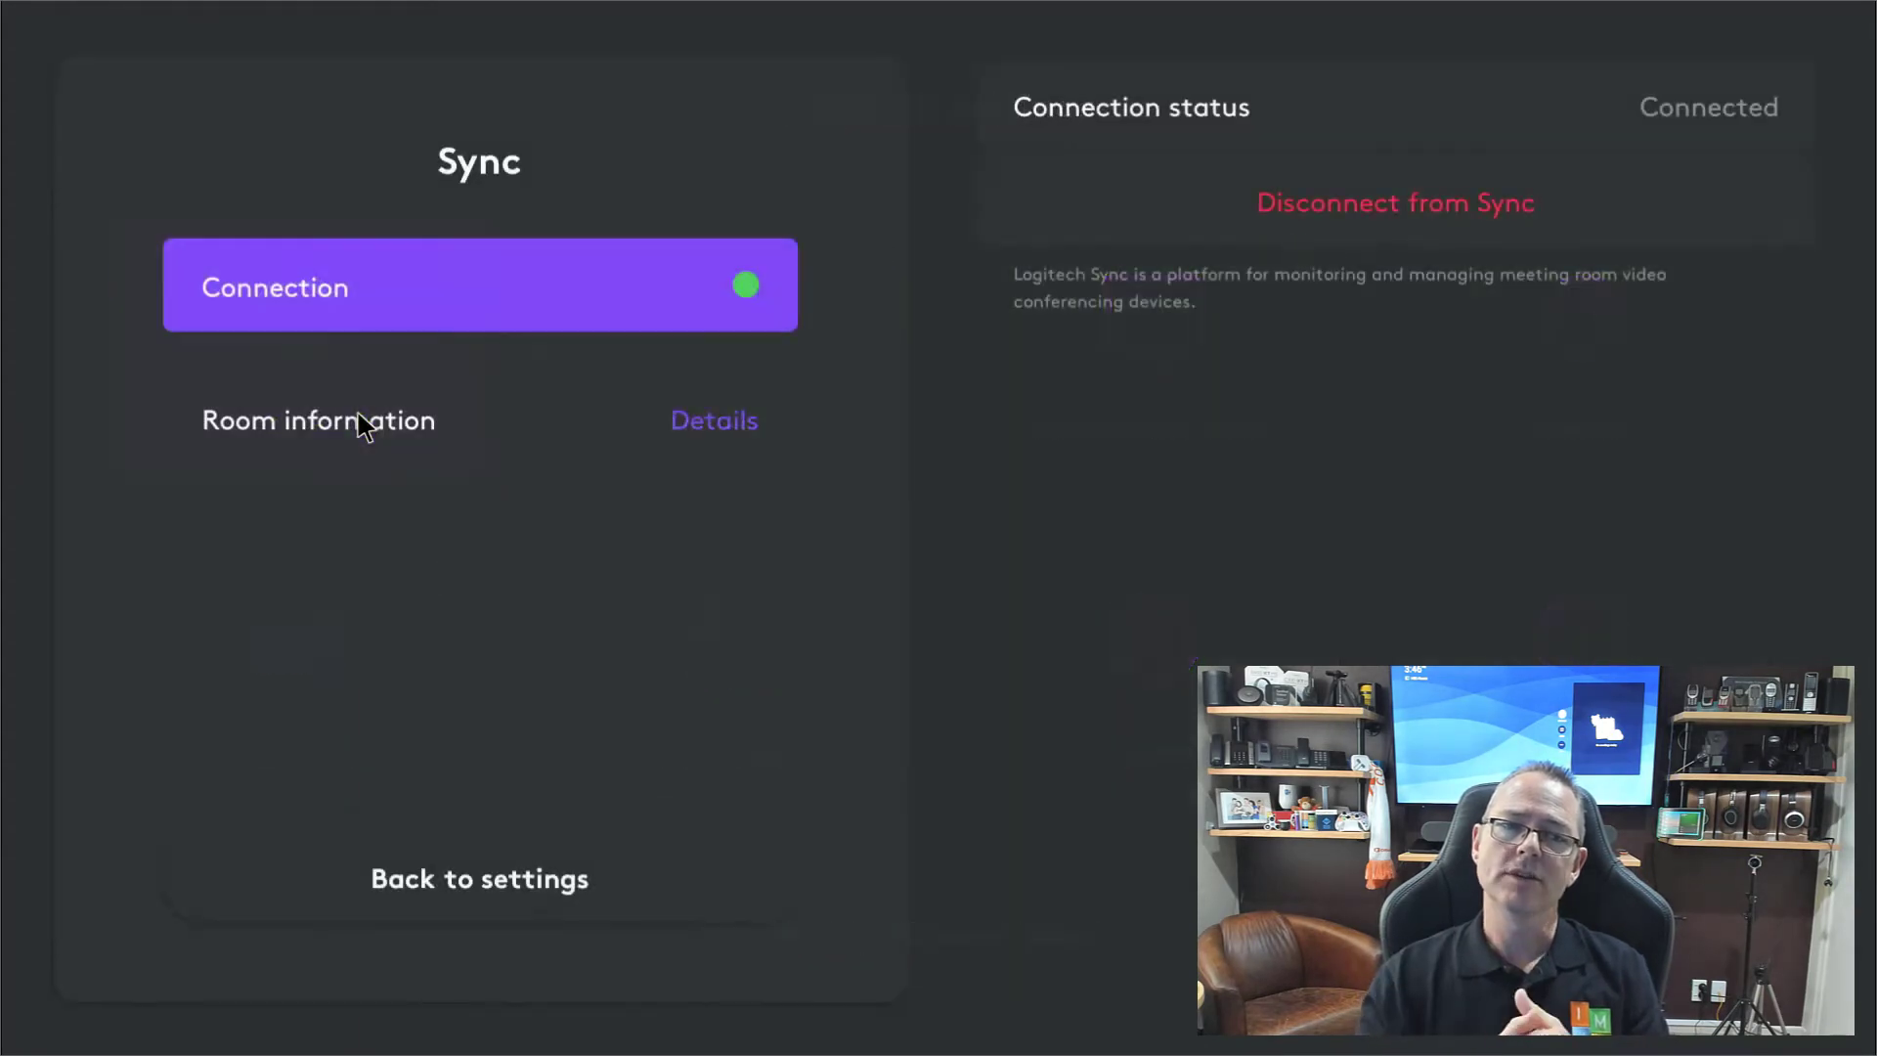
{"action": "left_click", "coordinate": [743, 430]}
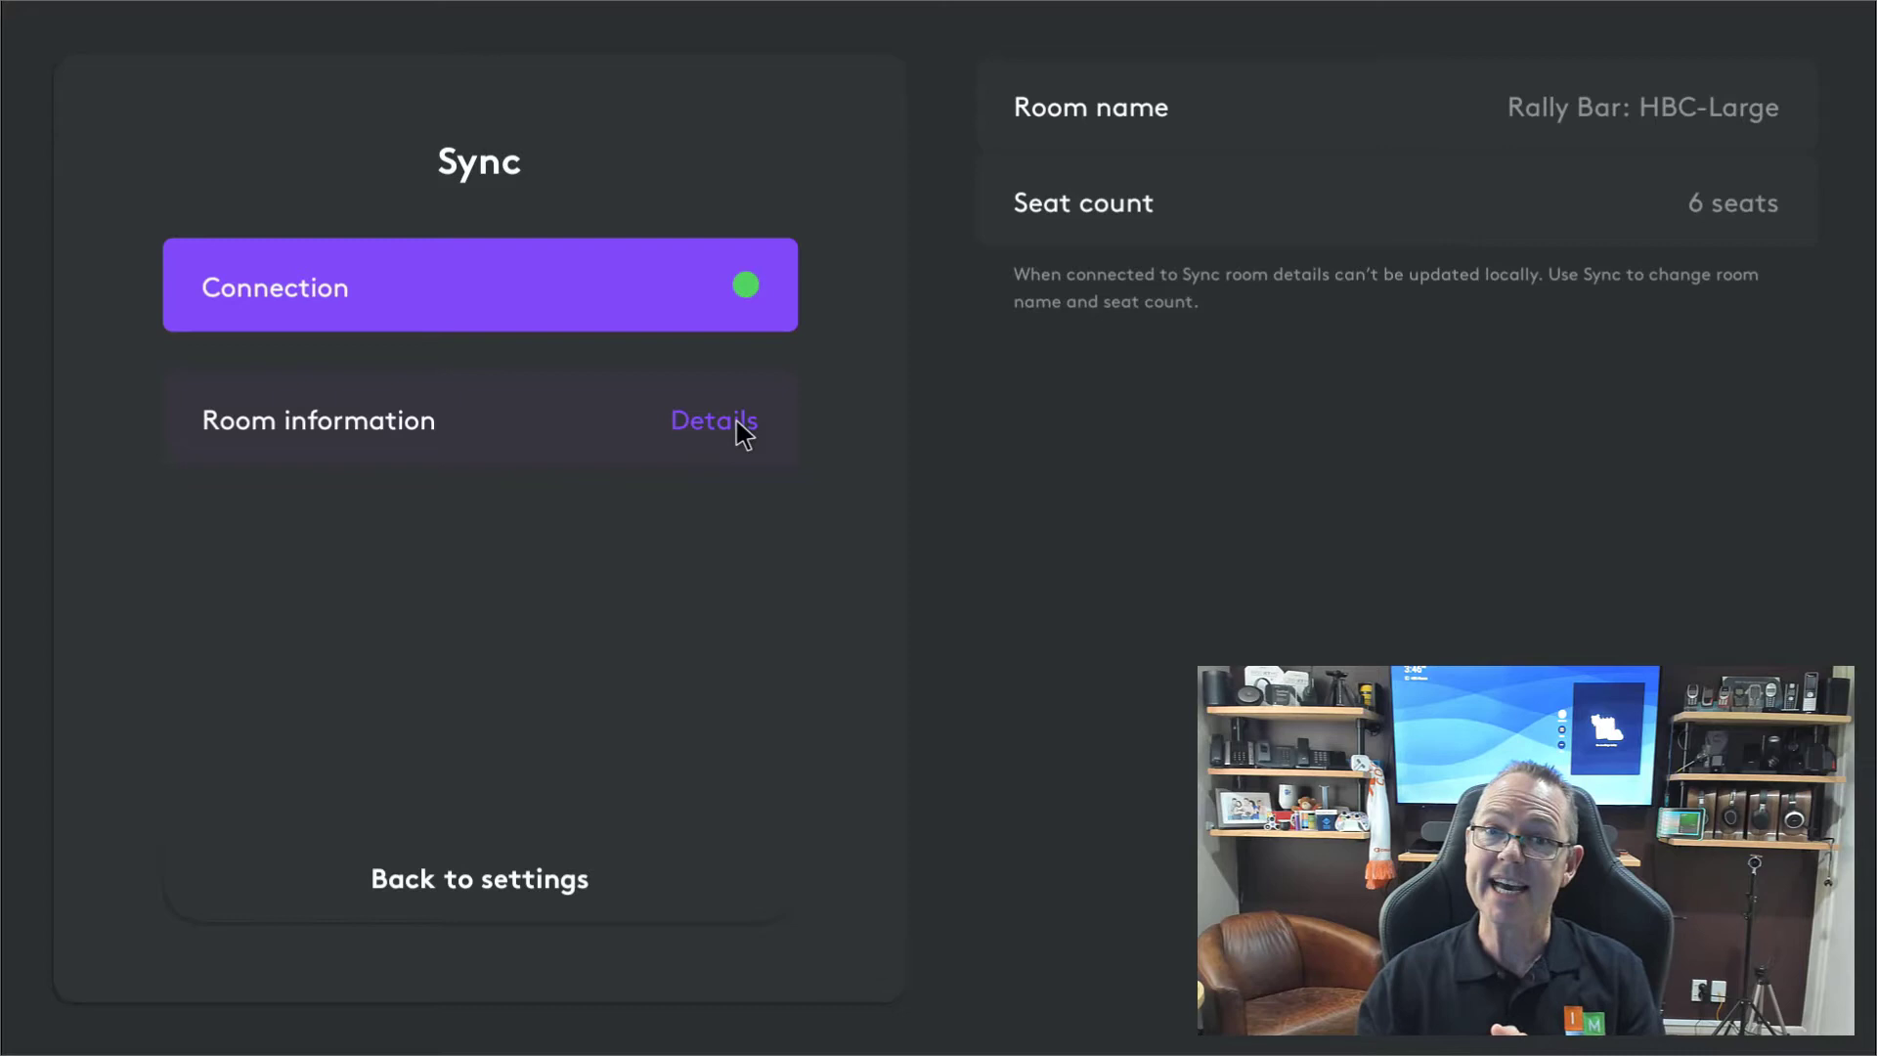
{"action": "left_click", "coordinate": [528, 880]}
{"action": "left_click", "coordinate": [760, 375]}
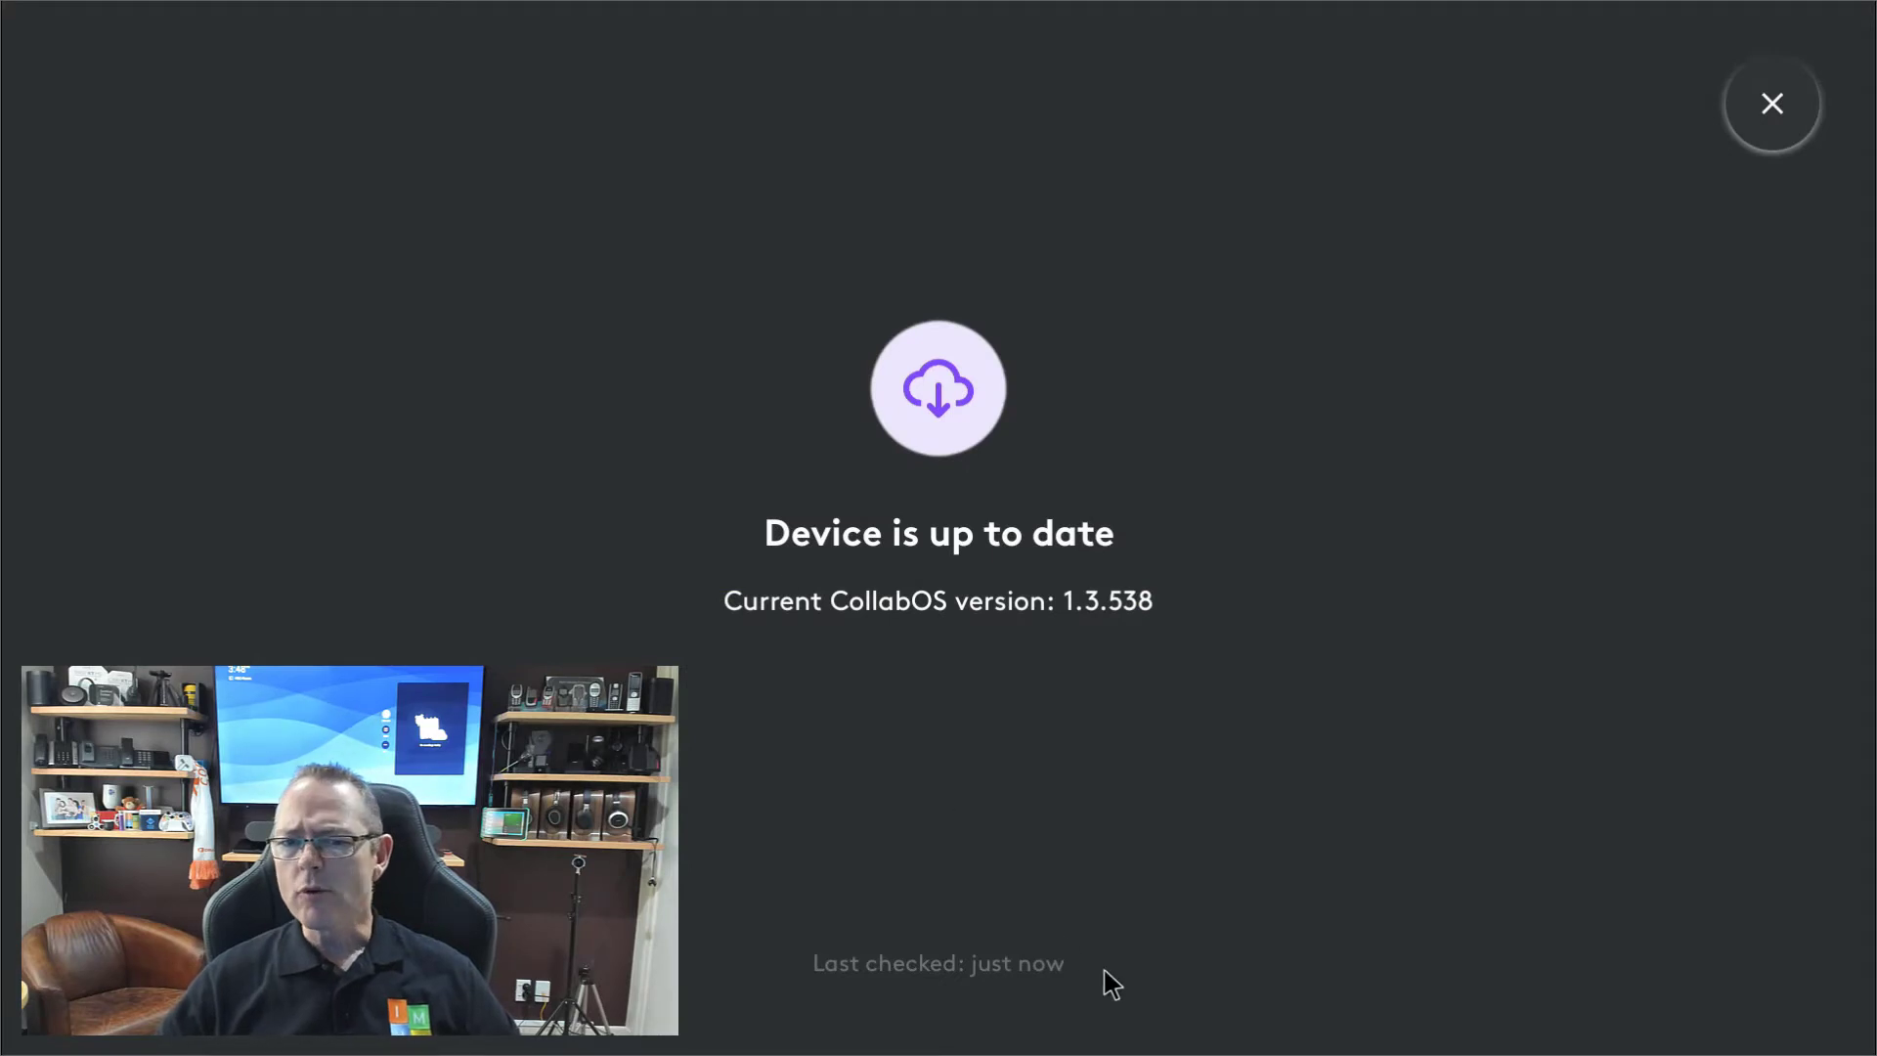
{"action": "left_click", "coordinate": [1764, 137]}
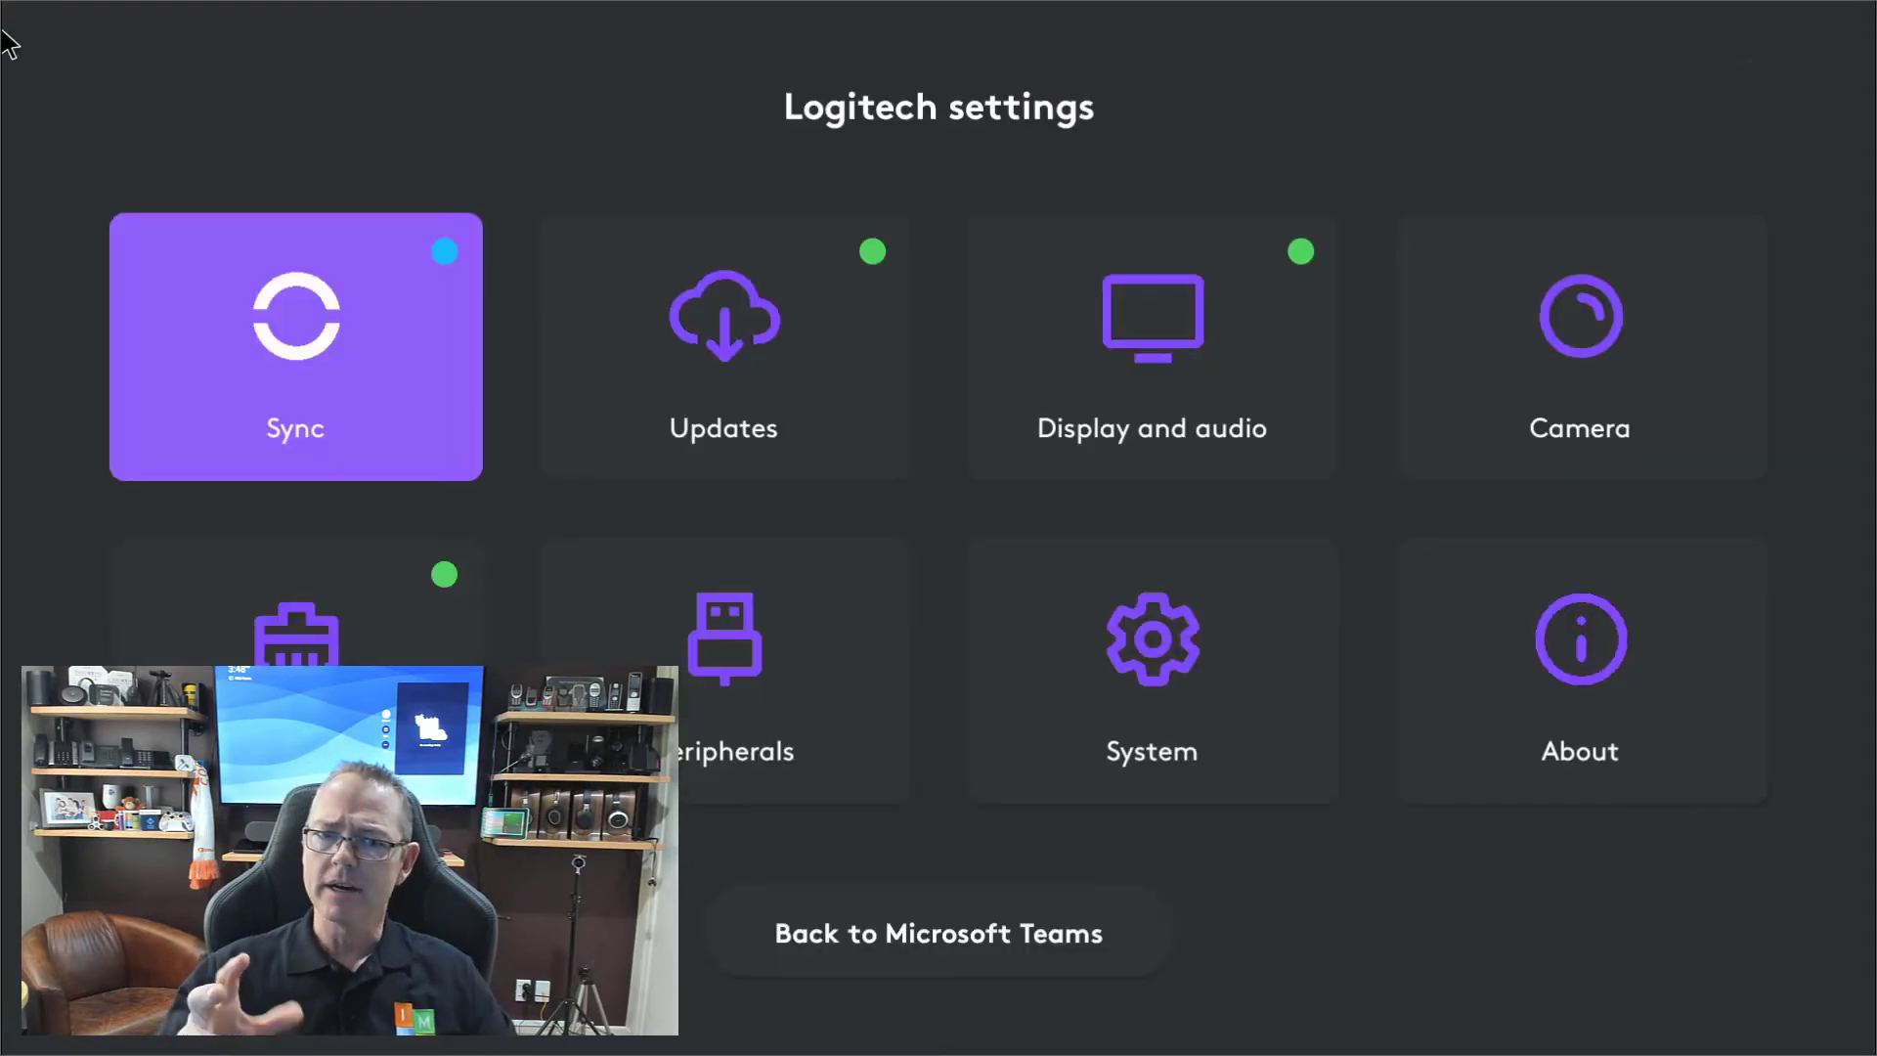
In Display and audio, check reverb (Aggressive), mic EQ (Bass boost) and speaker EQ (Voice boost) unchanged.
{"action": "left_click", "coordinate": [1174, 371]}
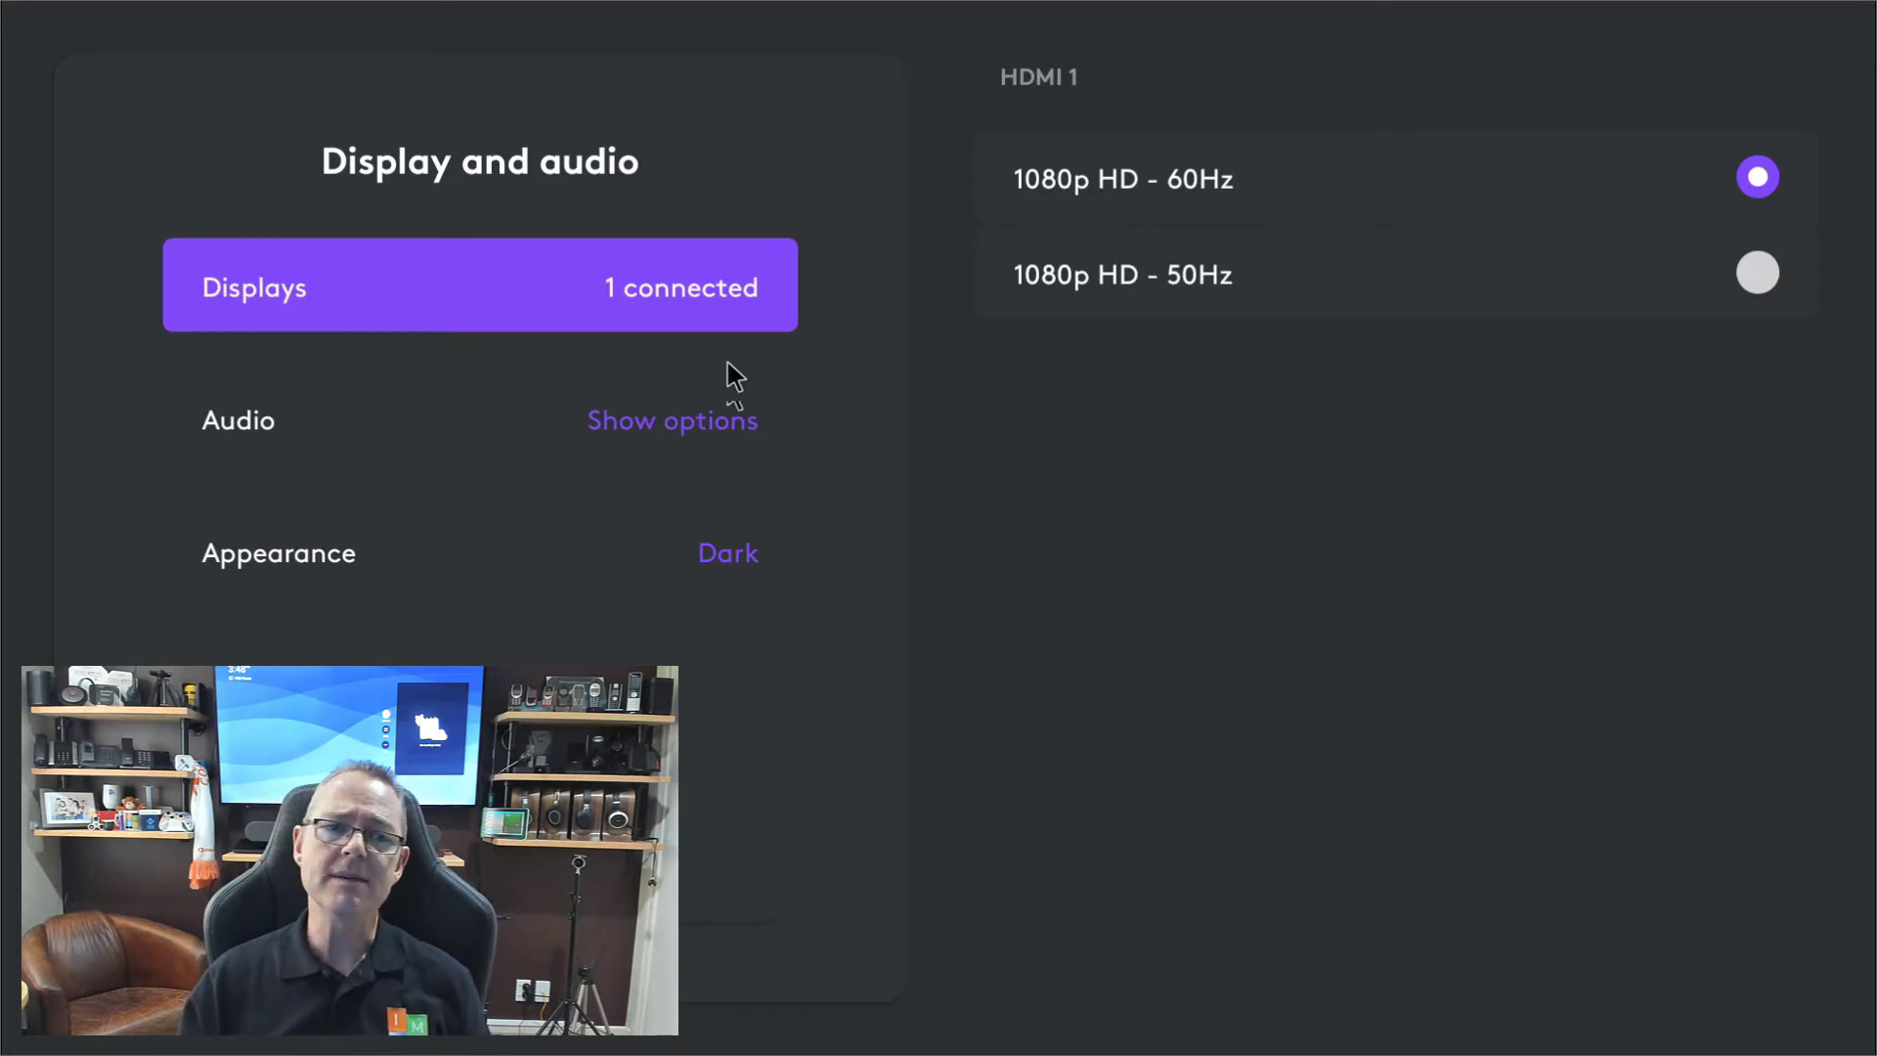
{"action": "left_click", "coordinate": [732, 416]}
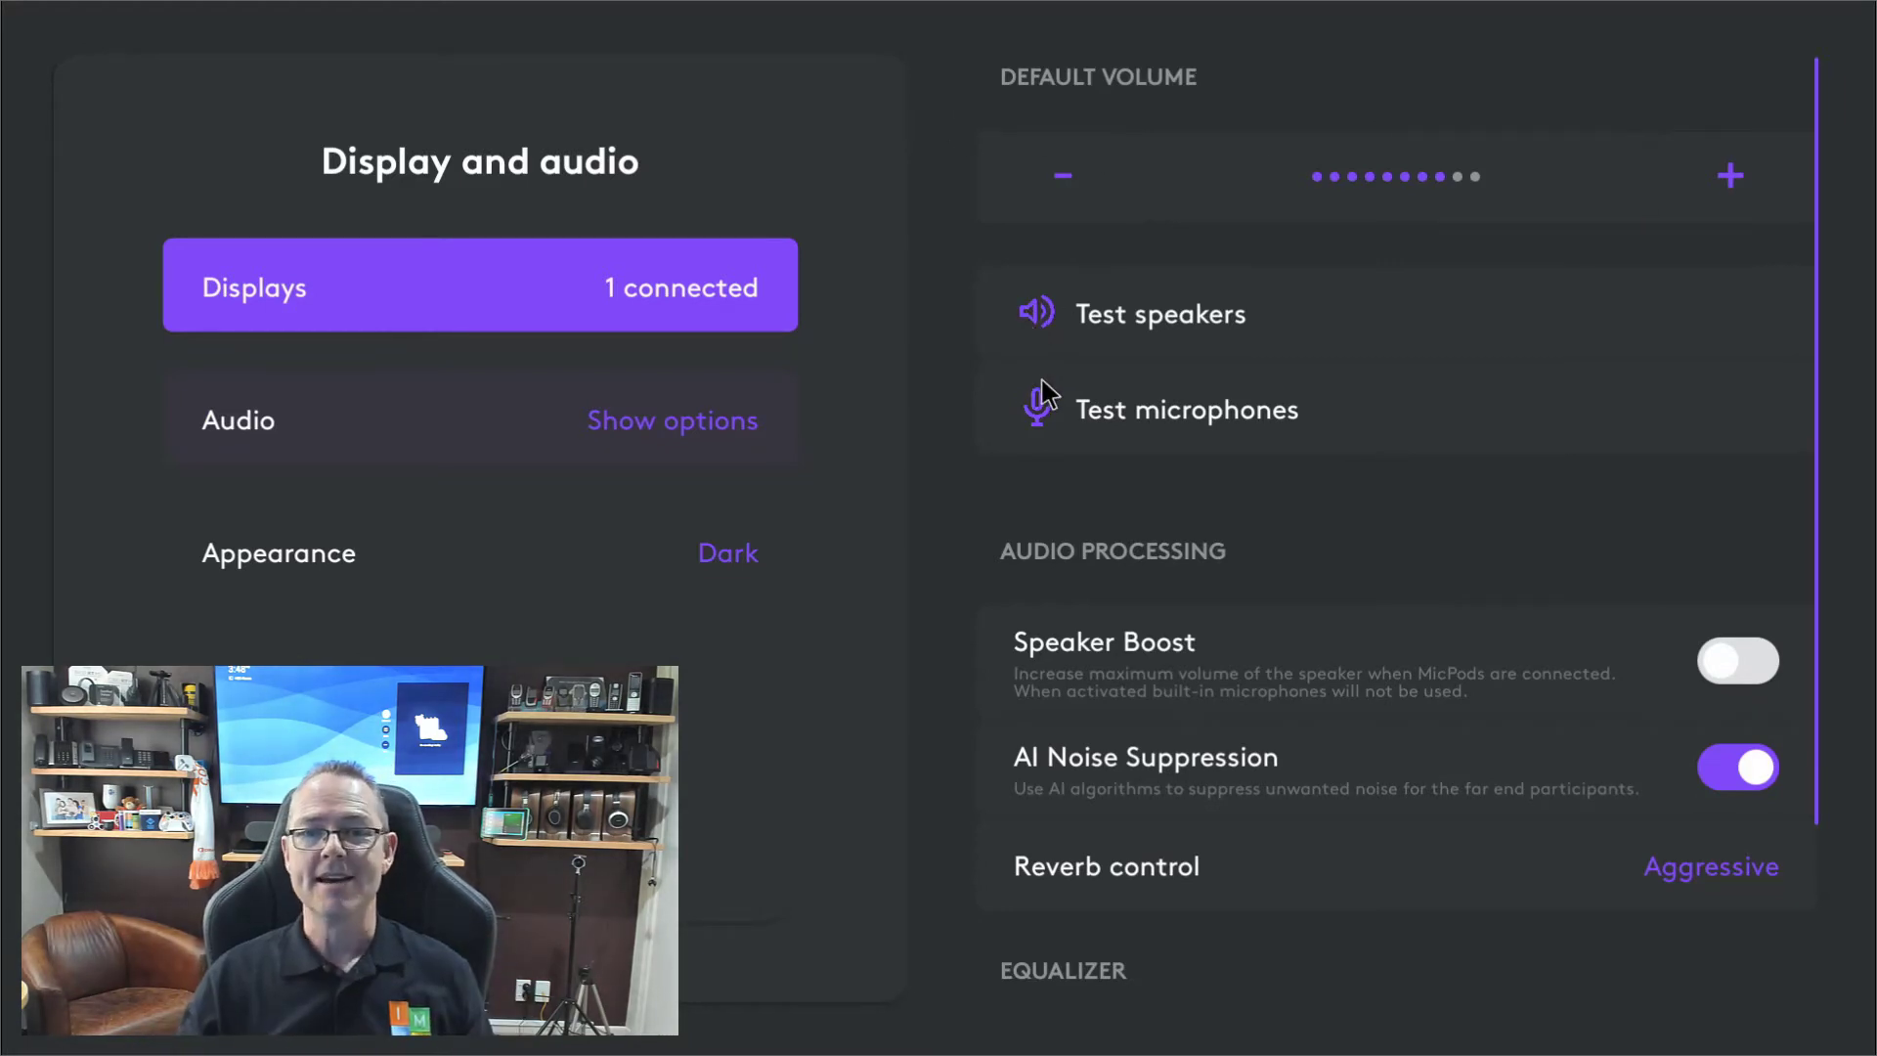
{"action": "scroll", "coordinate": [1515, 532], "scroll_direction": "down", "scroll_amount": 2}
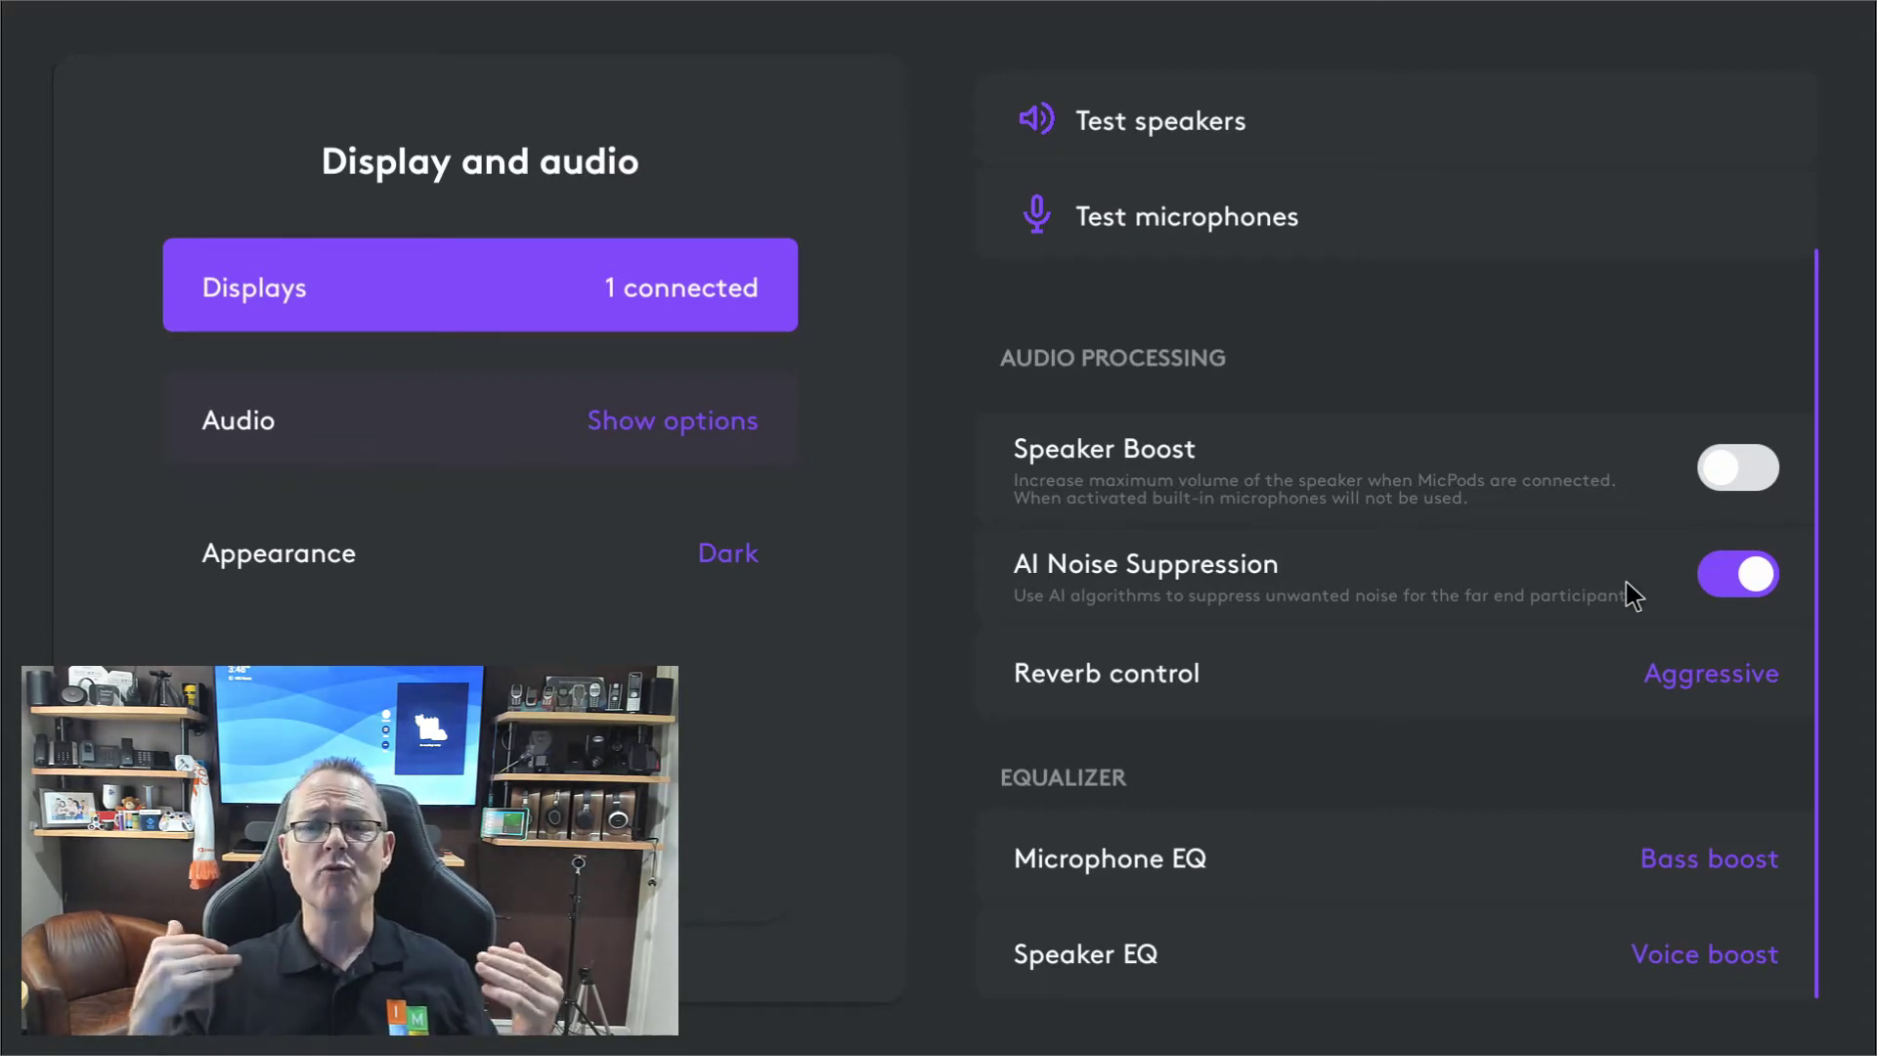
{"action": "left_click", "coordinate": [1717, 699]}
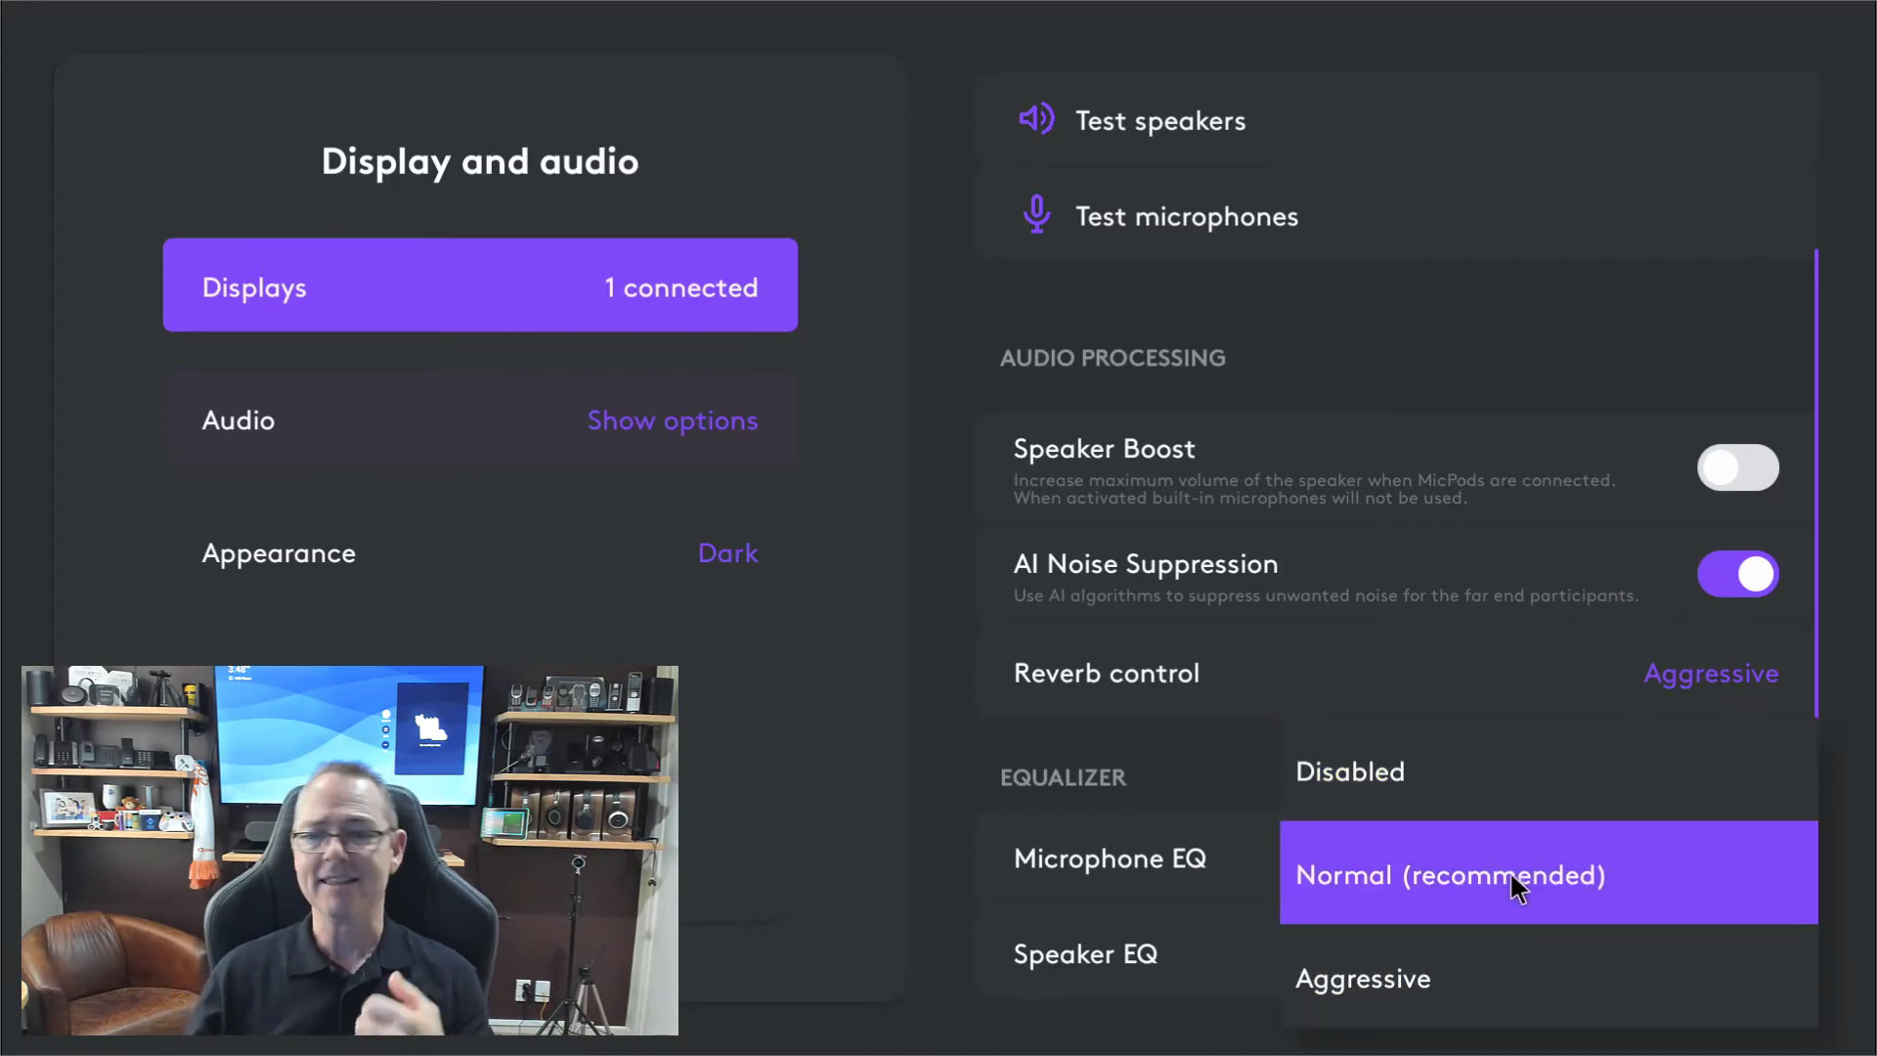
{"action": "left_click", "coordinate": [1230, 663]}
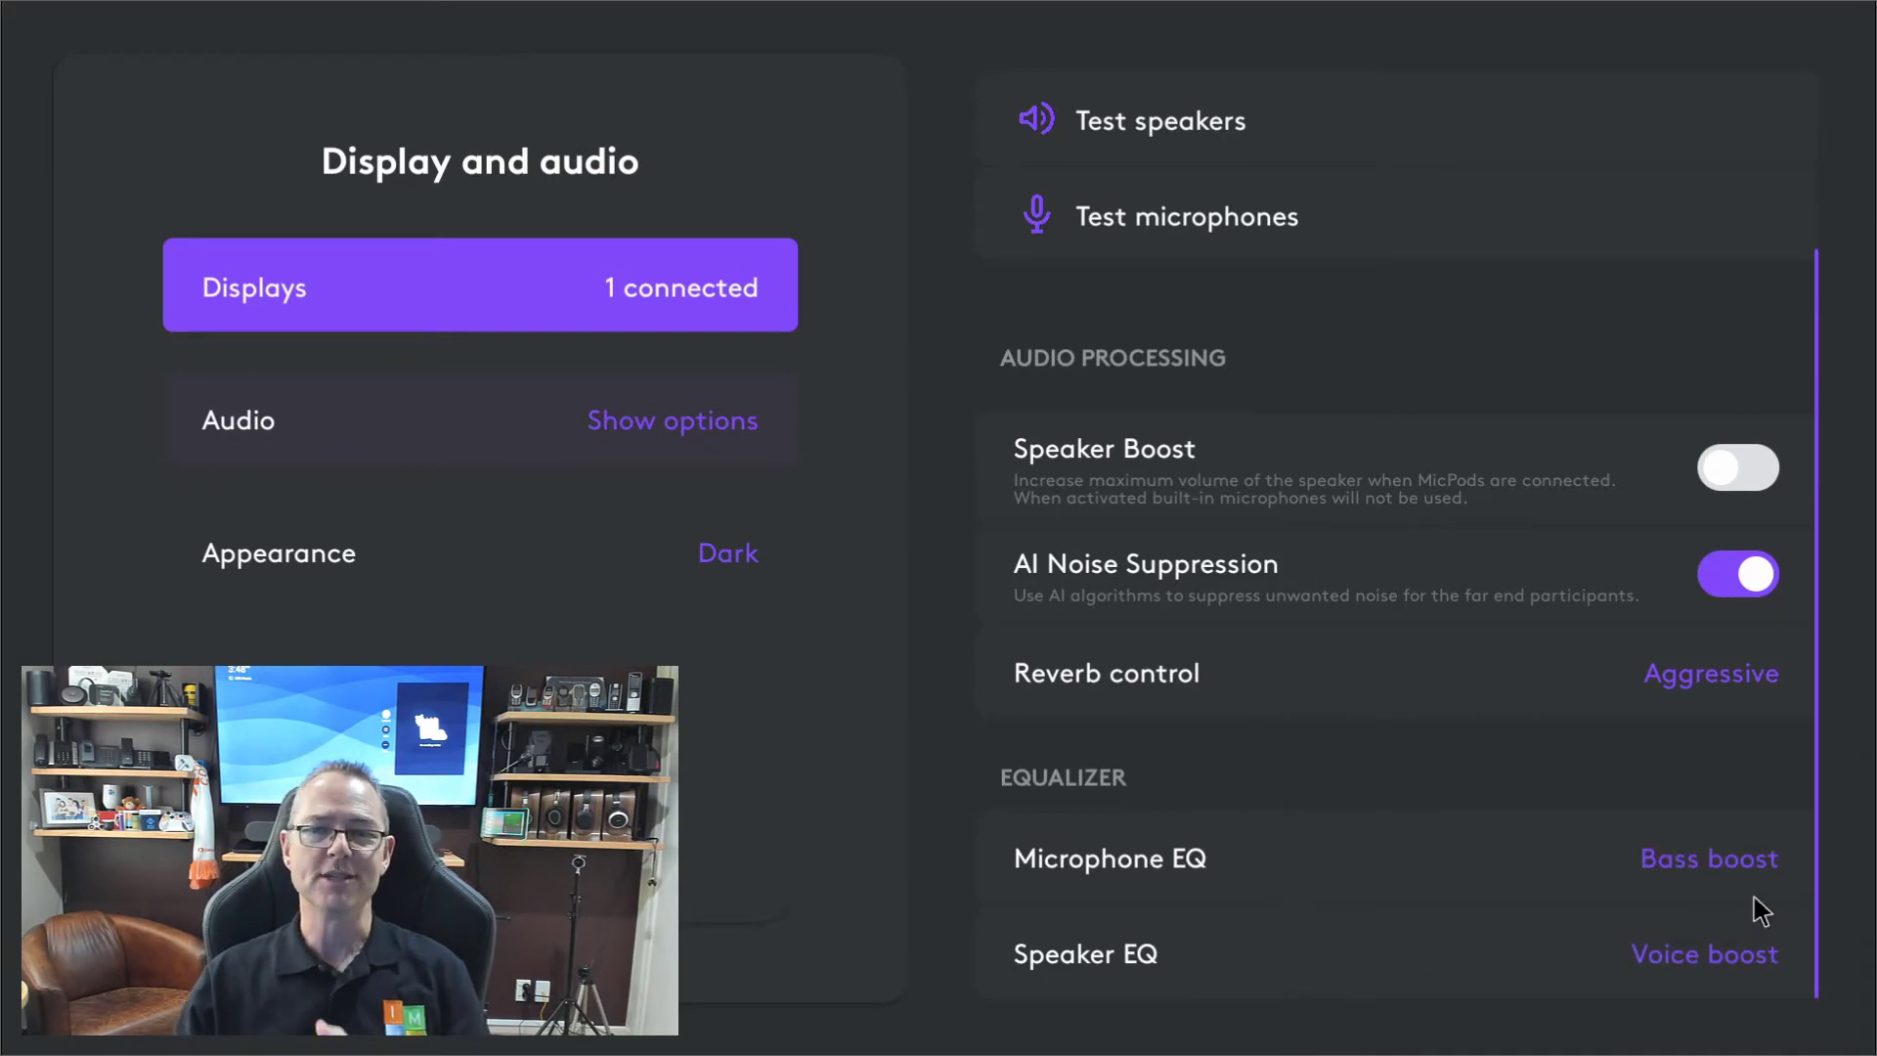
{"action": "left_click", "coordinate": [1755, 859]}
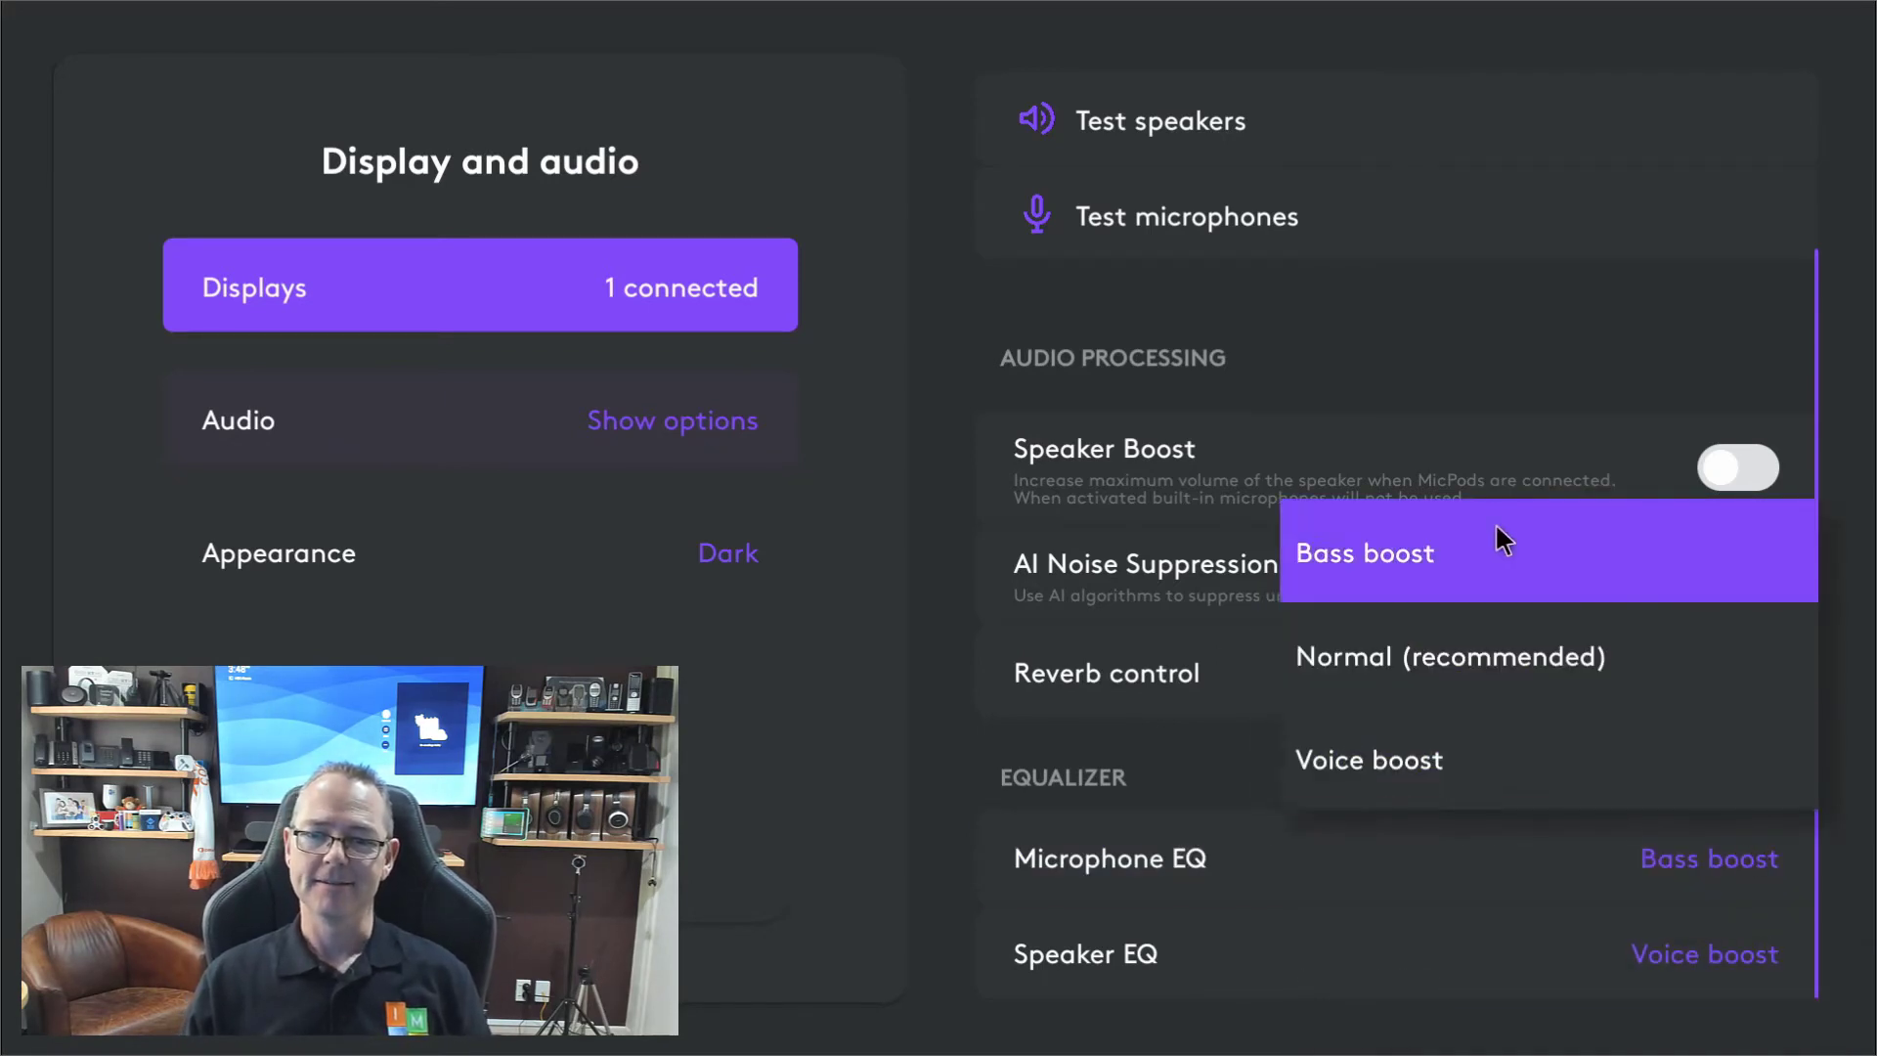
{"action": "left_click", "coordinate": [1709, 955]}
{"action": "left_click", "coordinate": [1755, 960]}
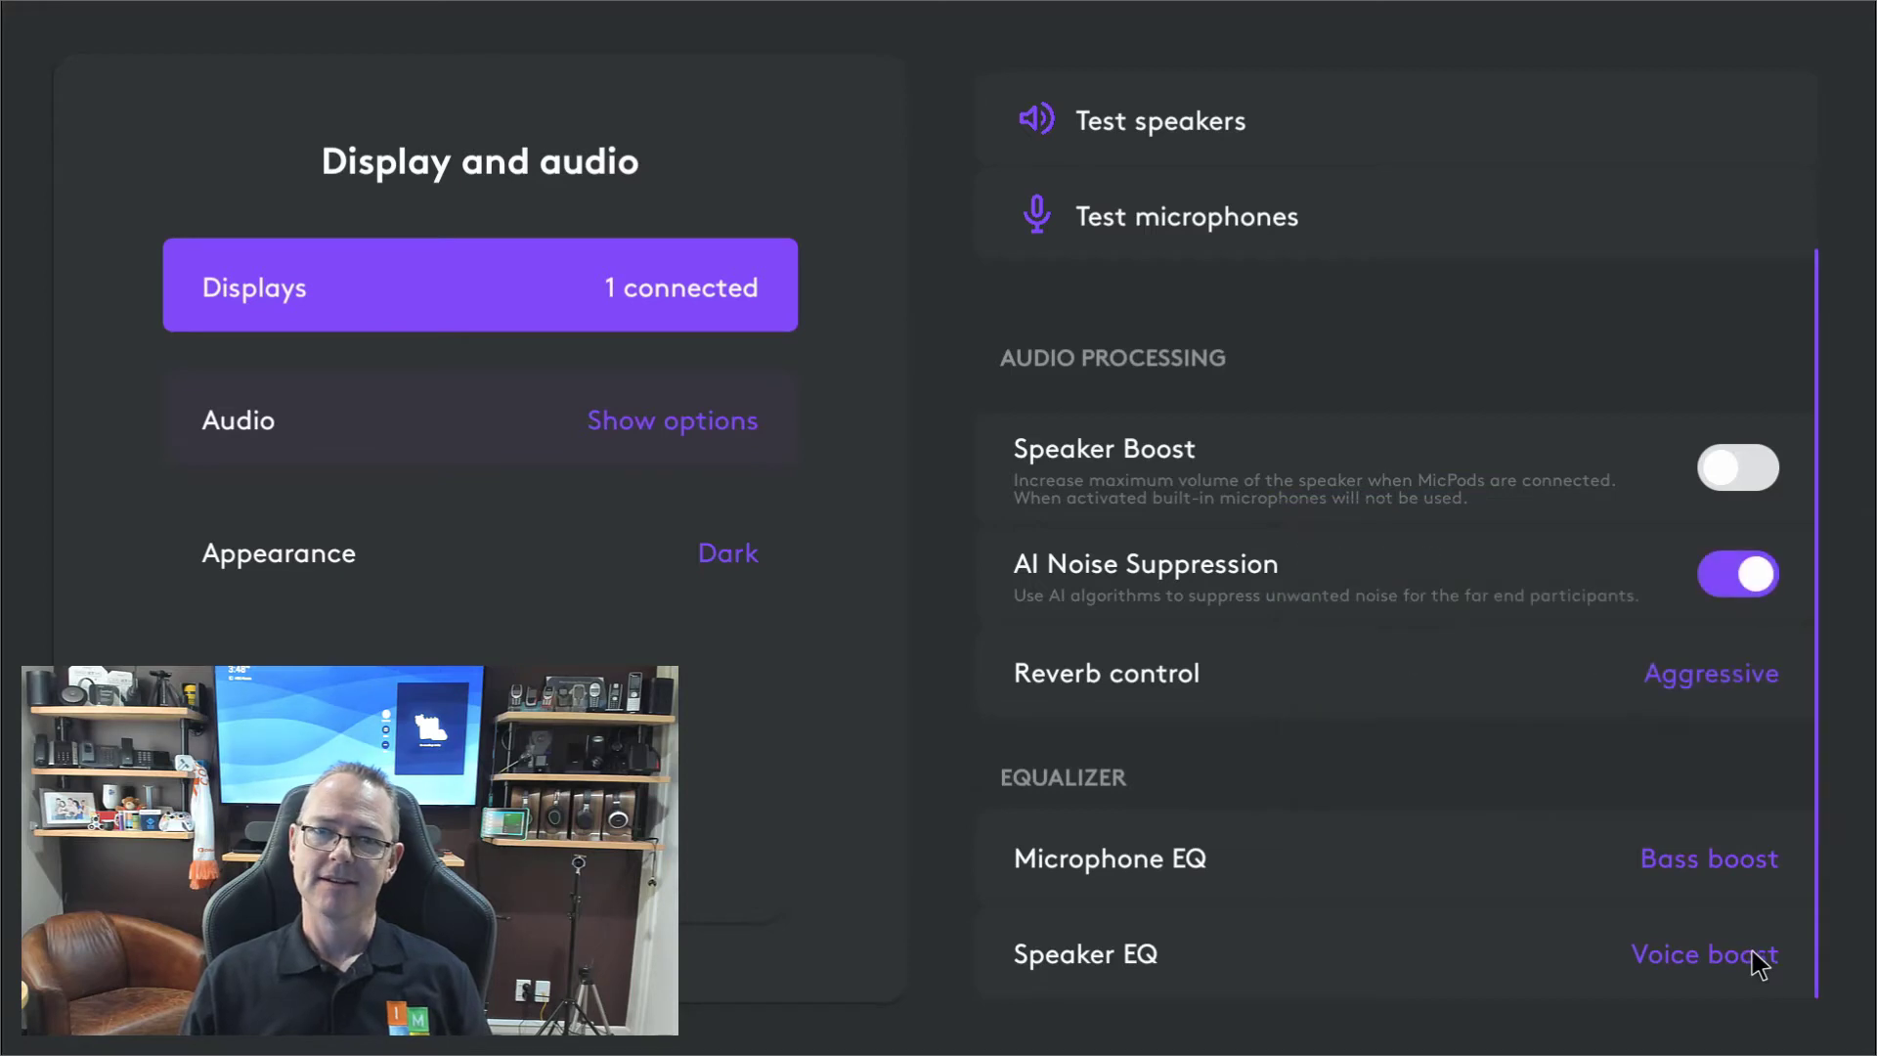
{"action": "left_click", "coordinate": [1756, 960]}
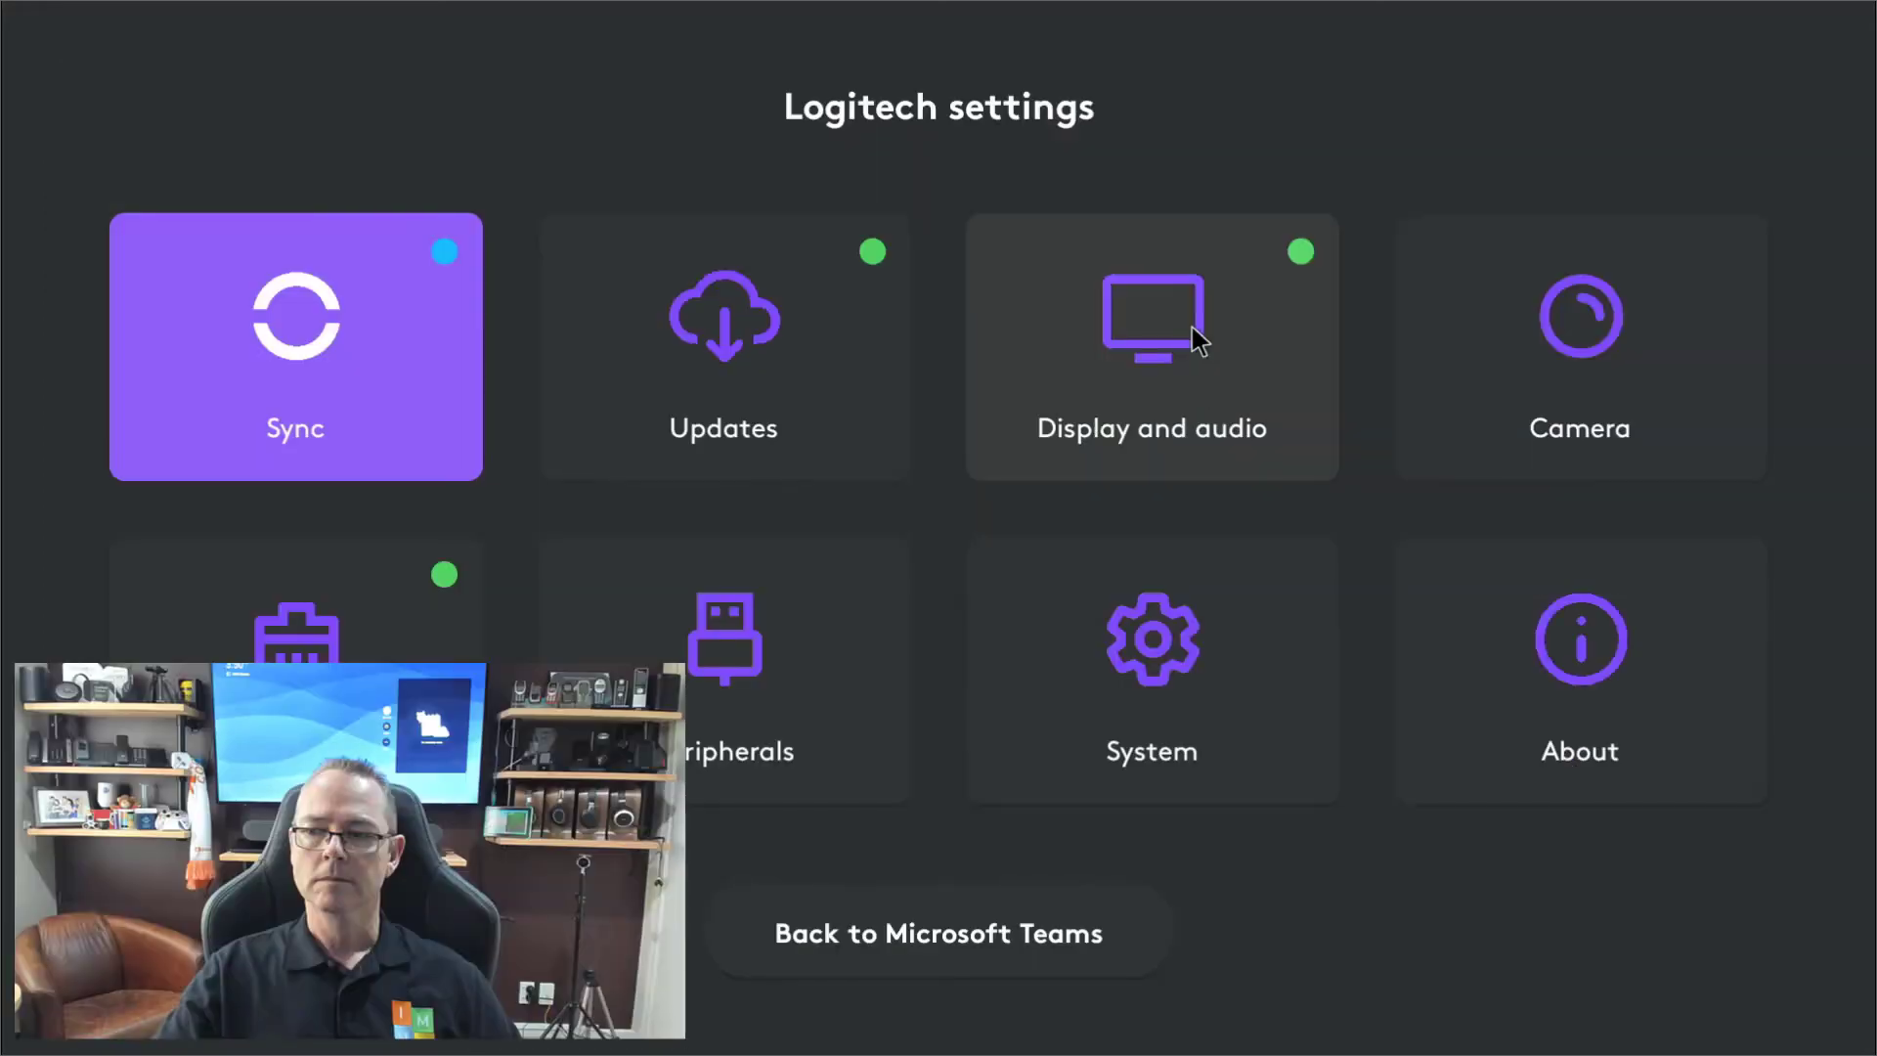
{"action": "left_click", "coordinate": [1527, 363]}
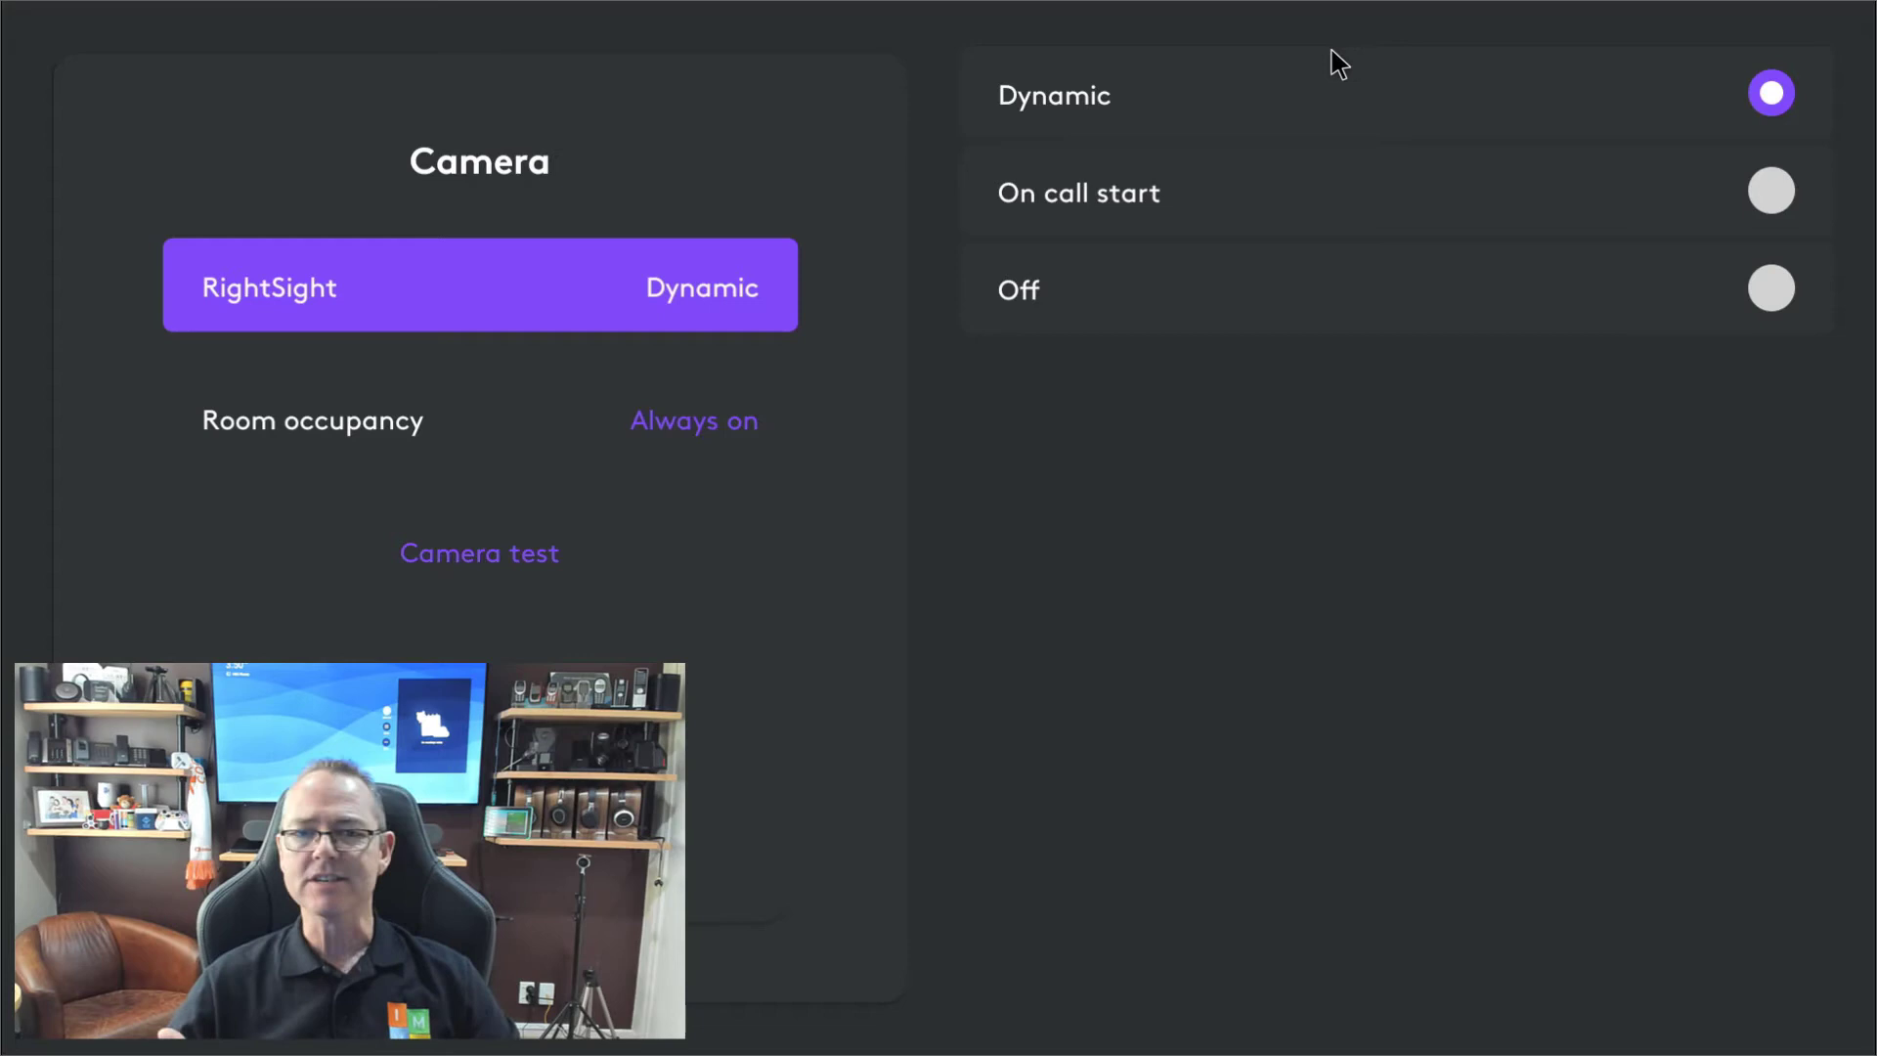
{"action": "left_click", "coordinate": [520, 555]}
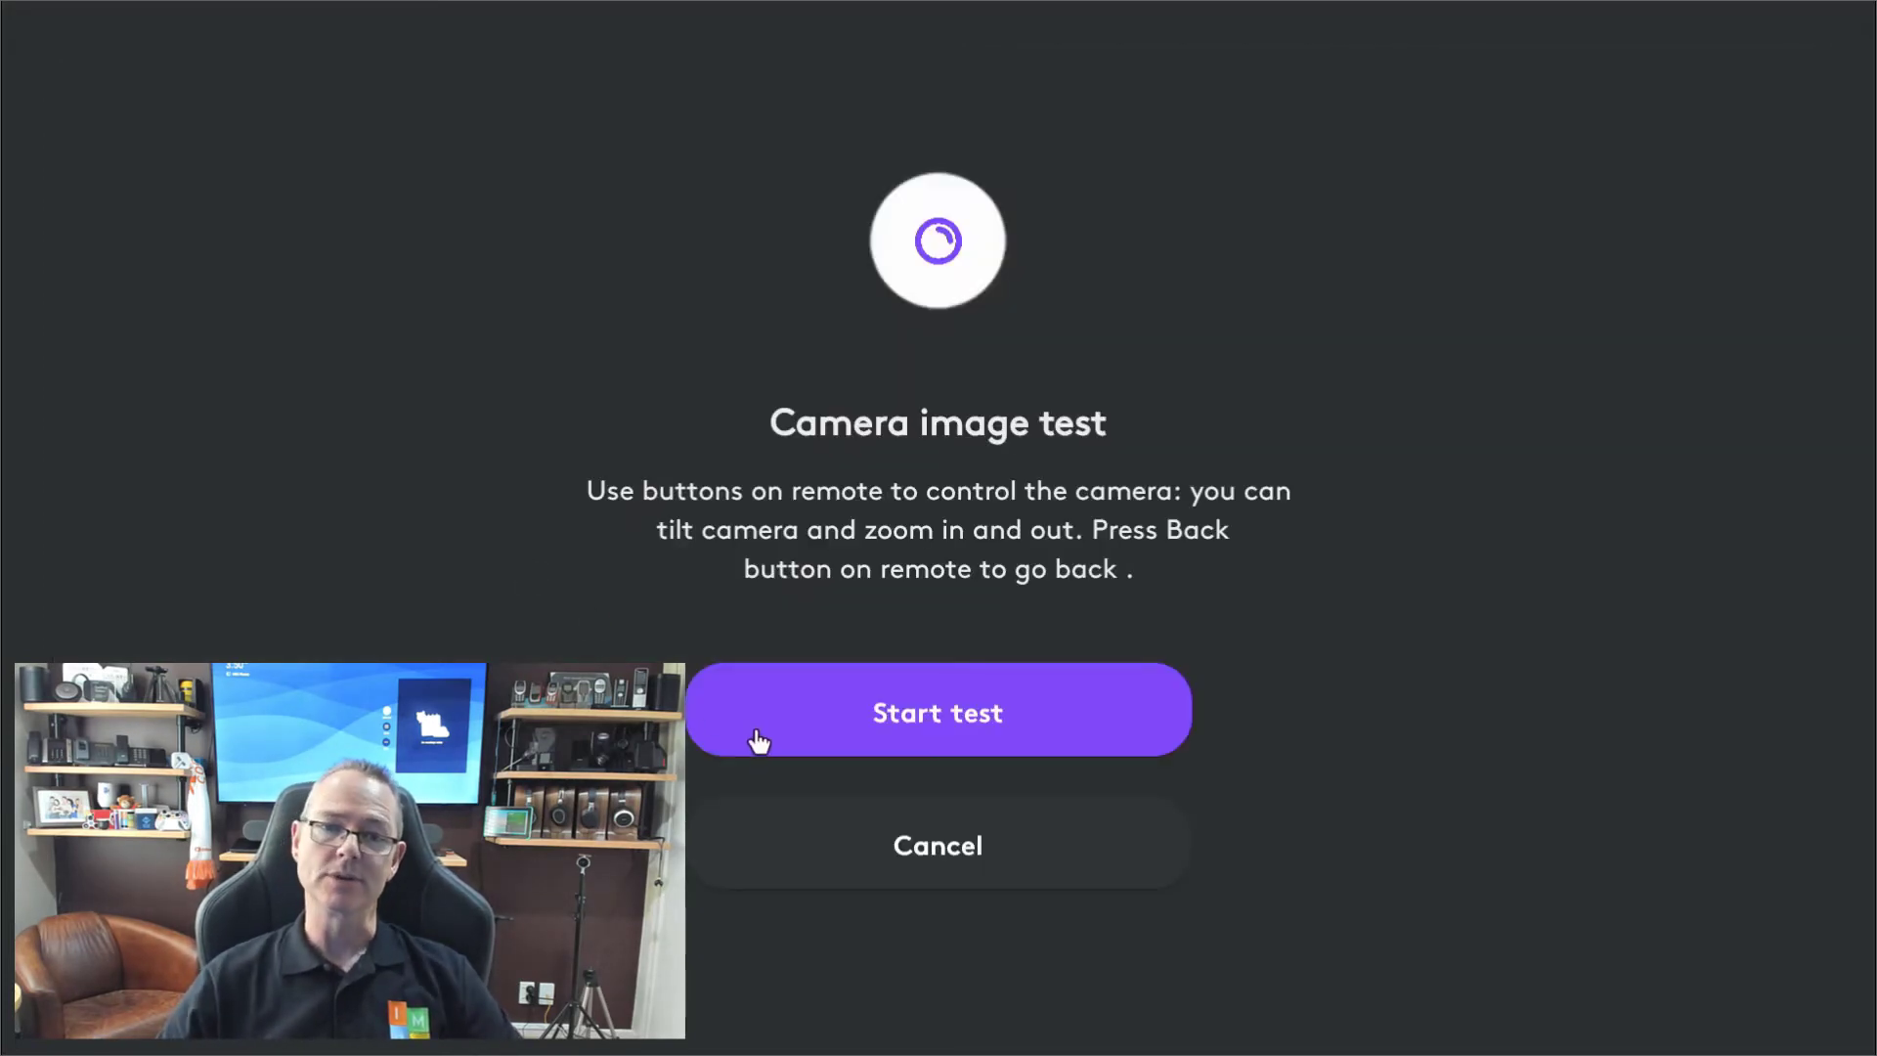
{"action": "left_click", "coordinate": [941, 856]}
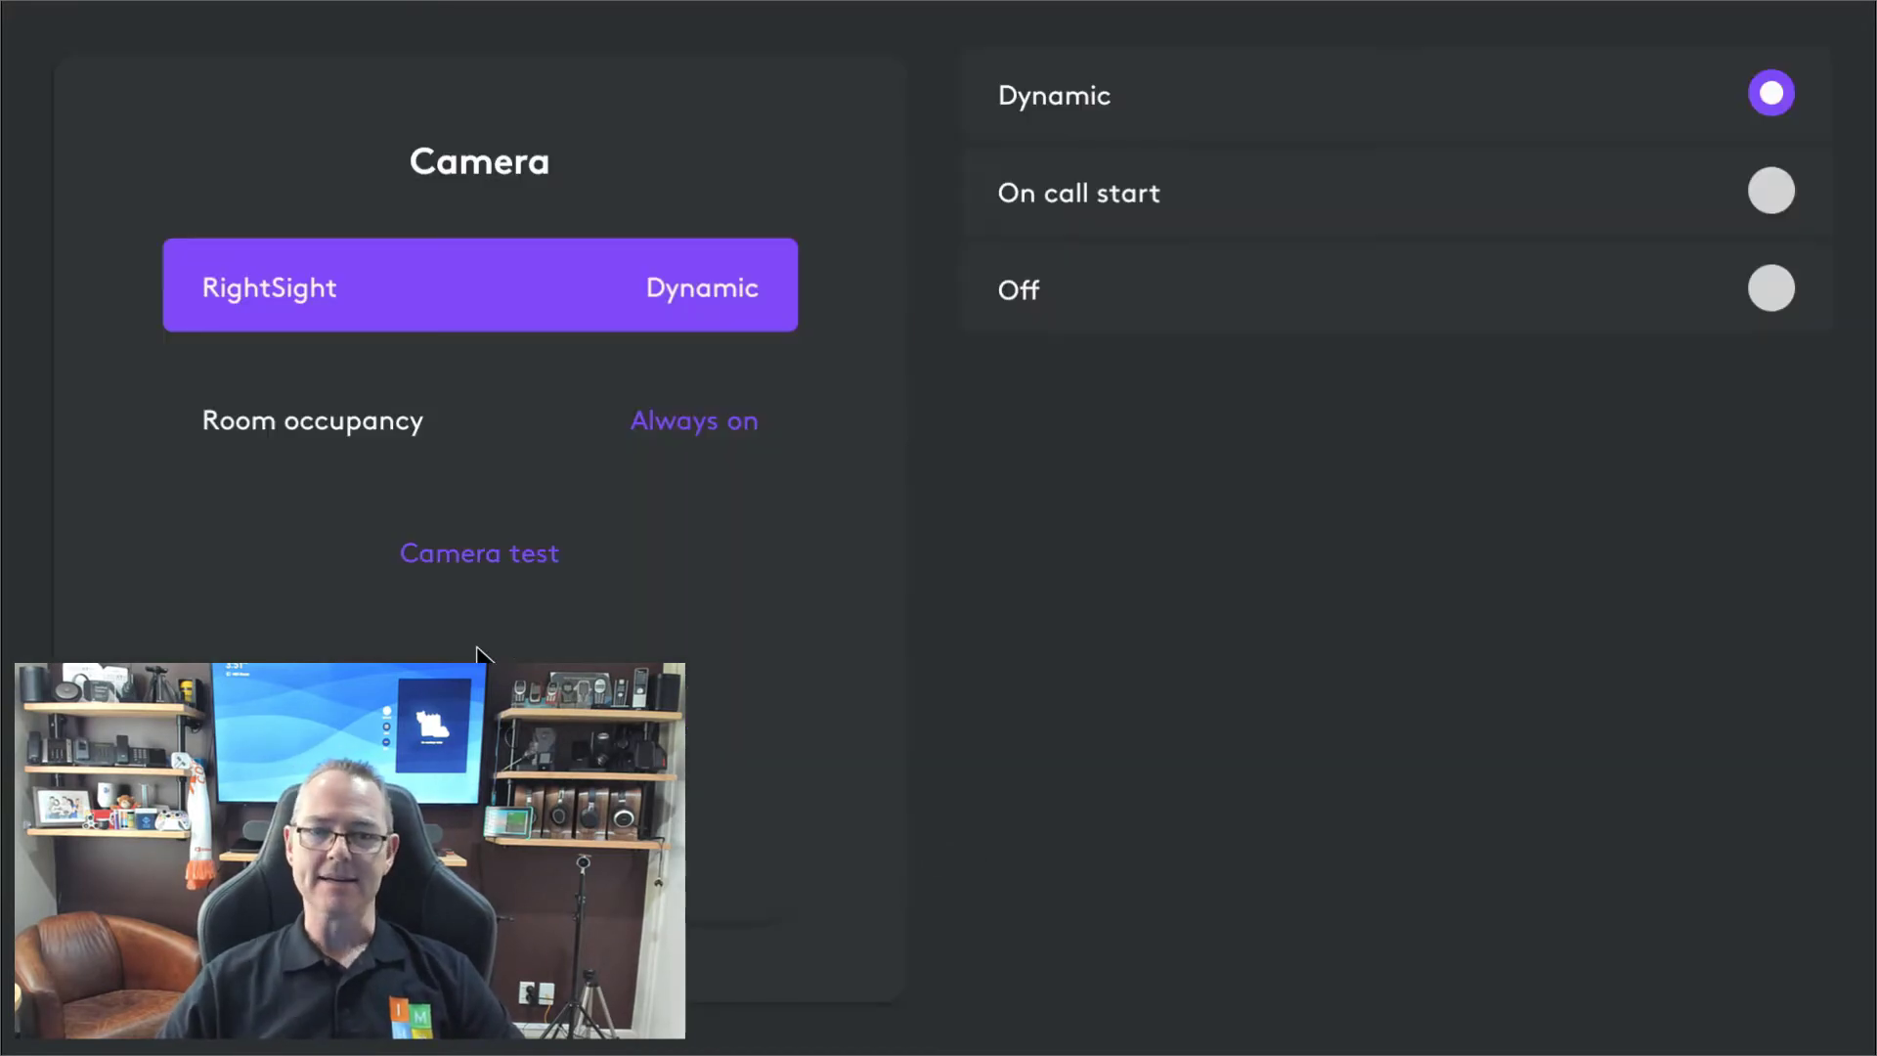
{"action": "left_click", "coordinate": [741, 883]}
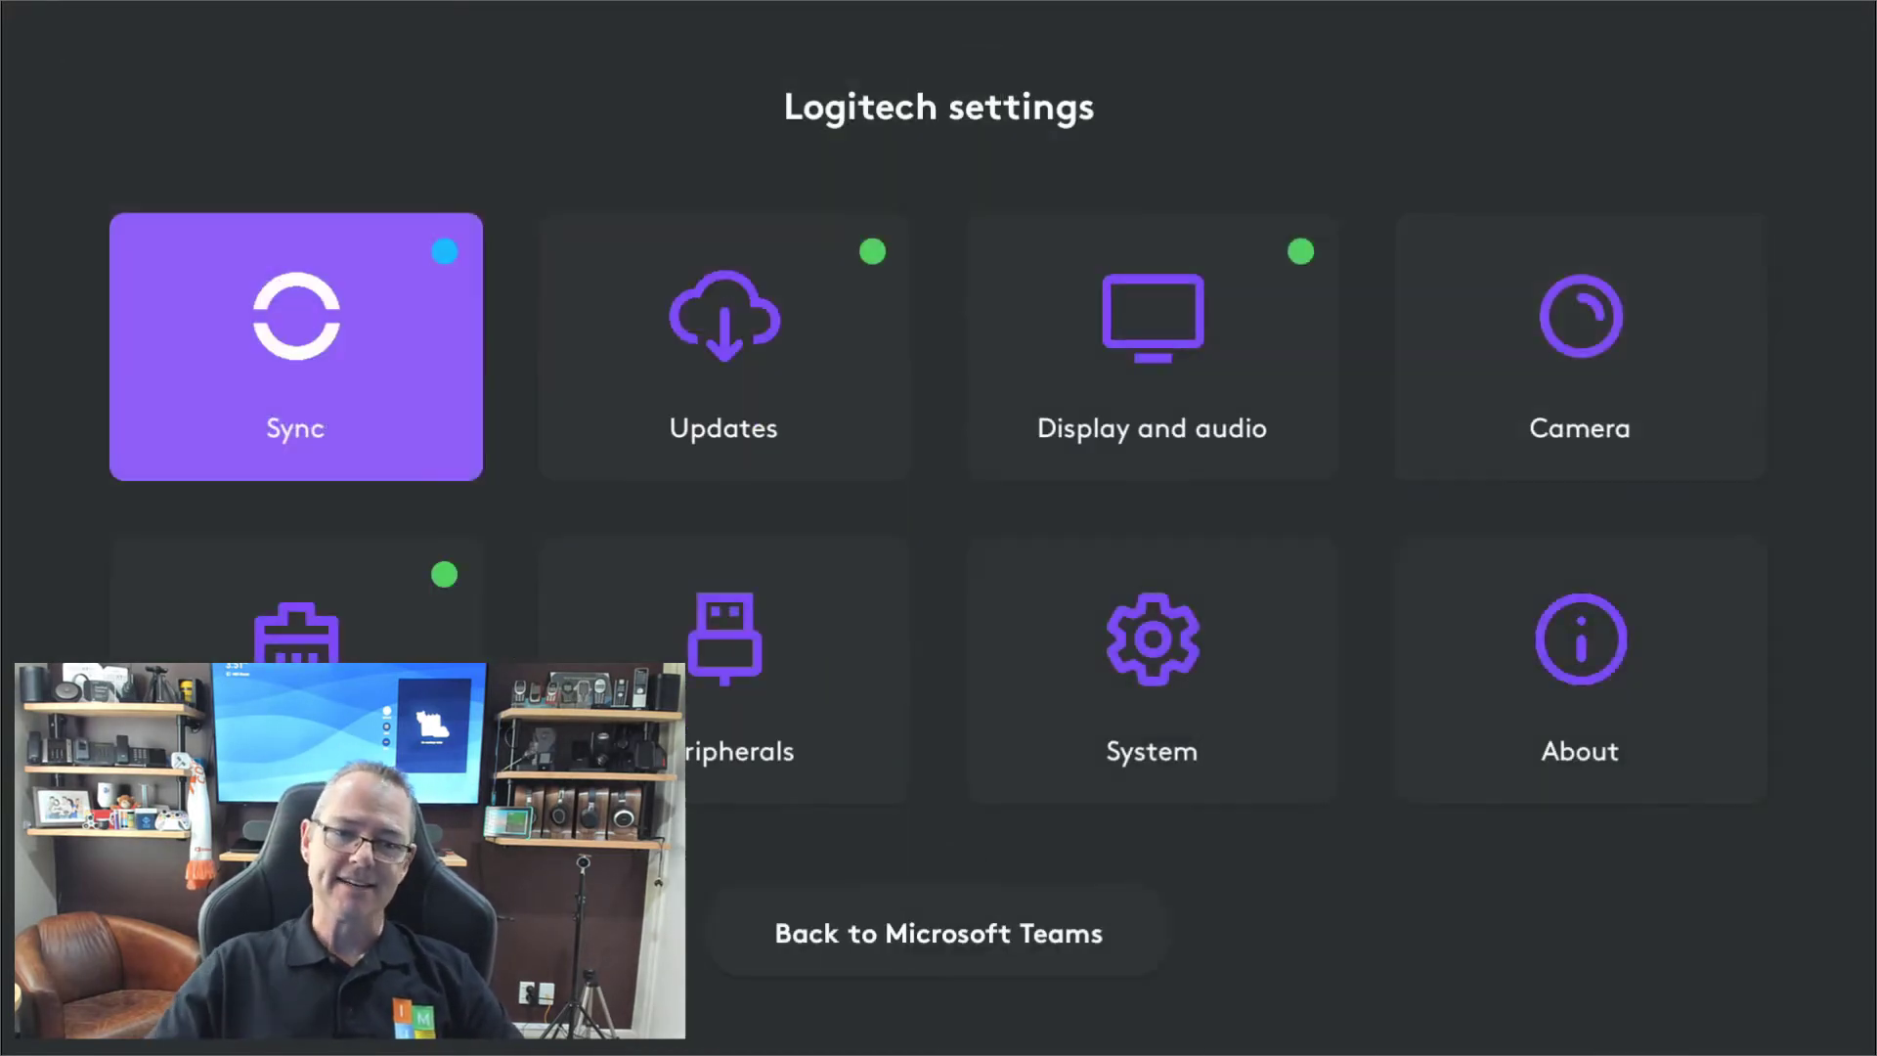
Look over the Connectivity and Peripherals settings and return to the overview.
{"action": "left_click", "coordinate": [295, 611]}
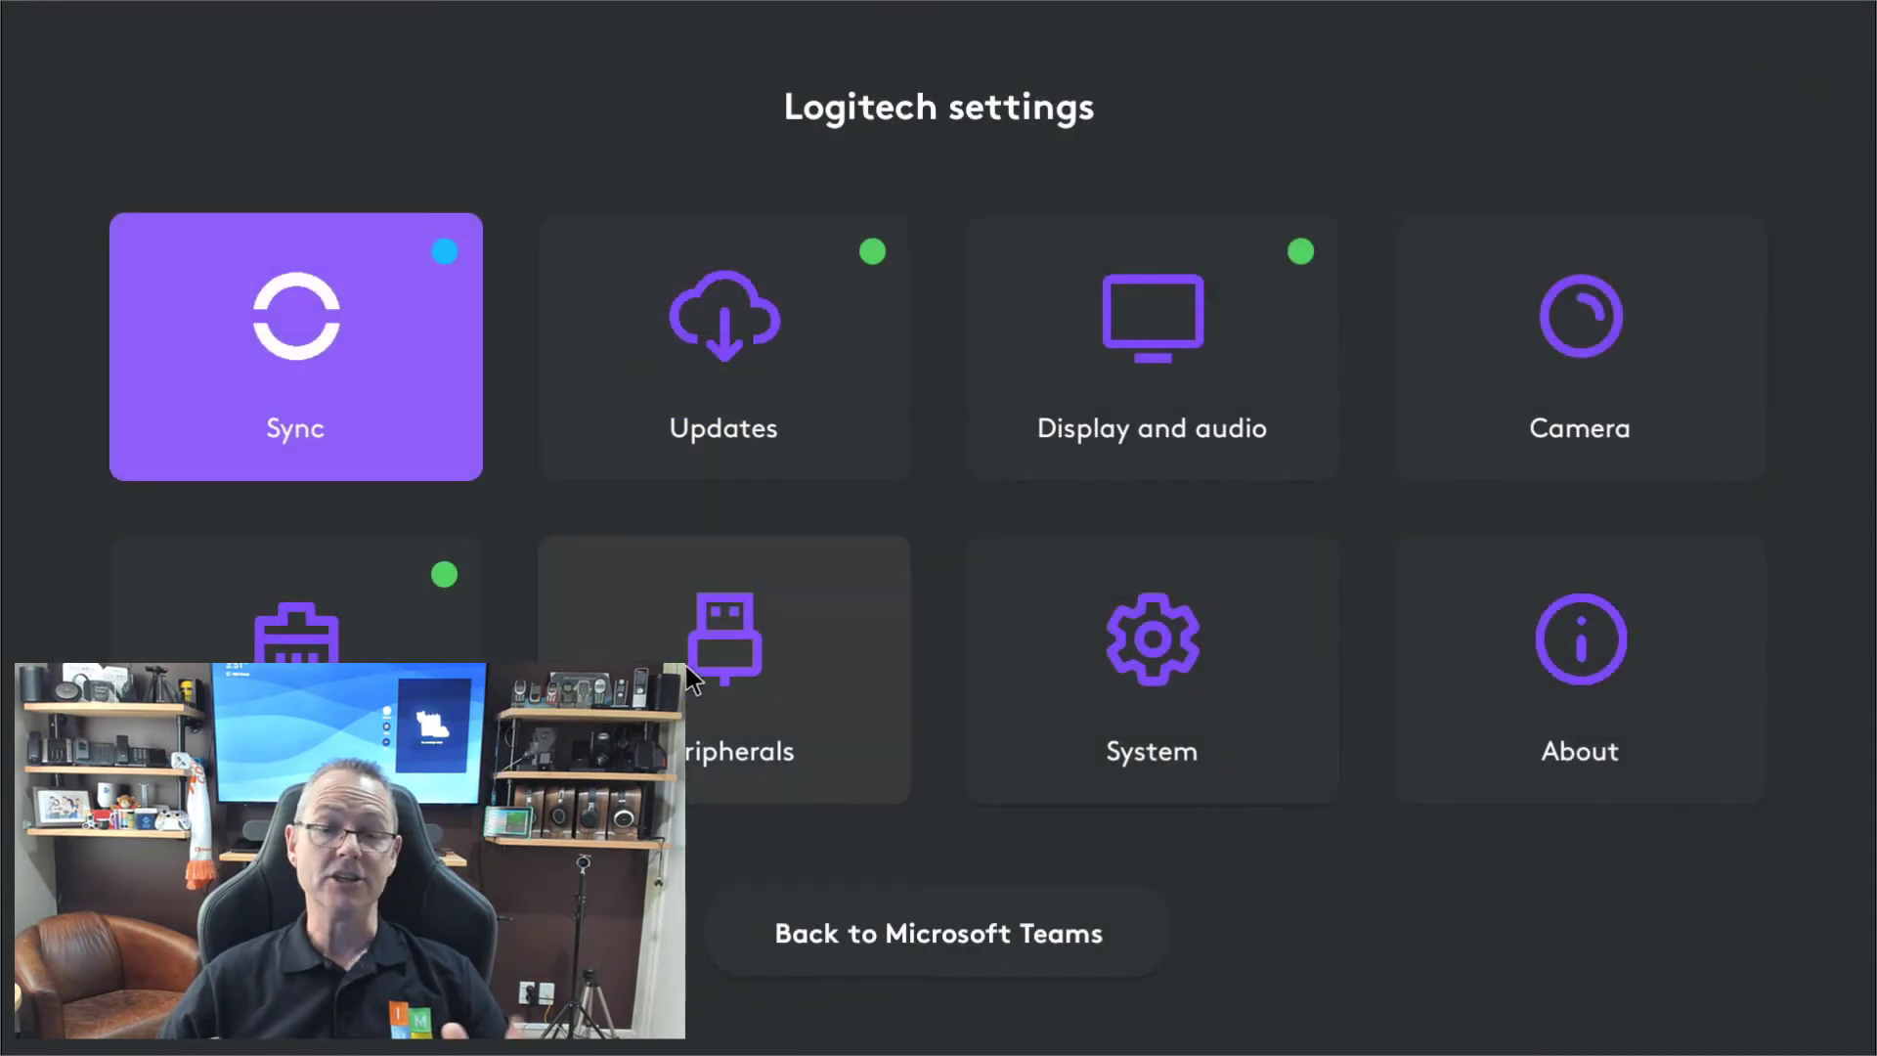
{"action": "left_click", "coordinate": [689, 675]}
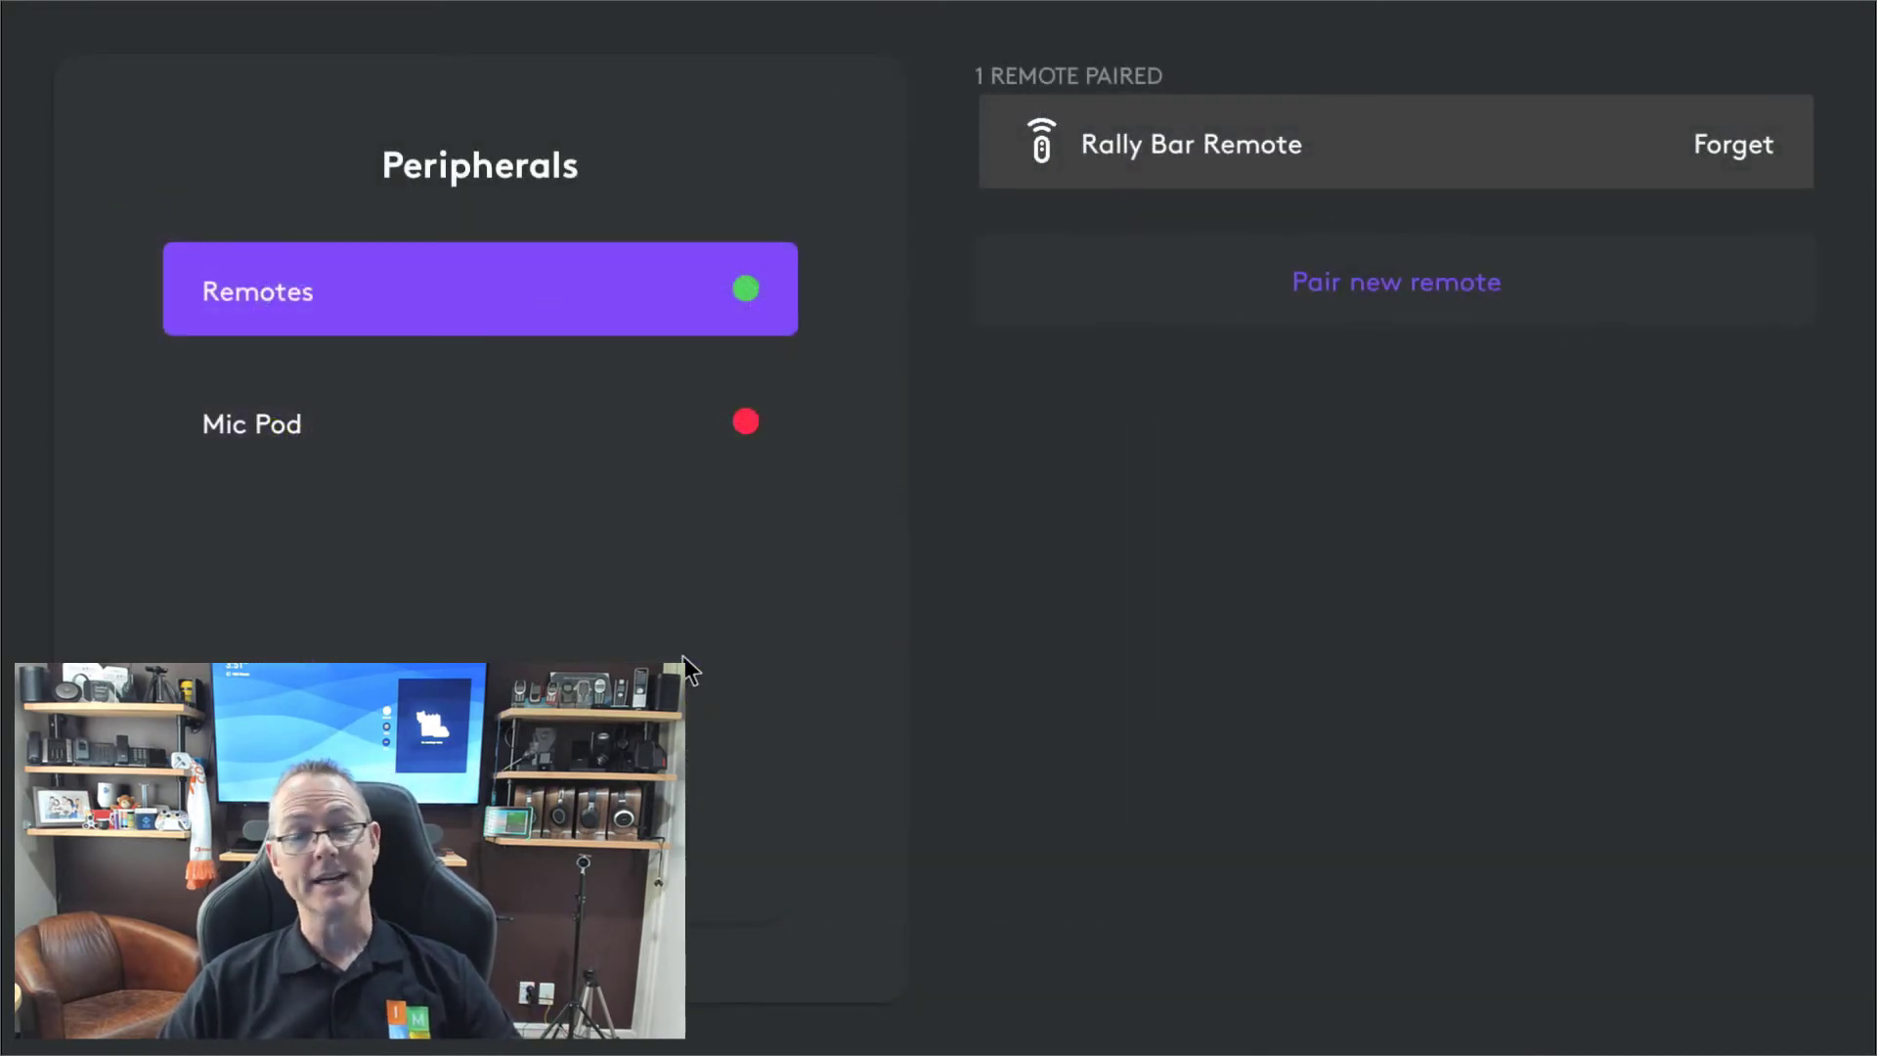
{"action": "left_click", "coordinate": [934, 804]}
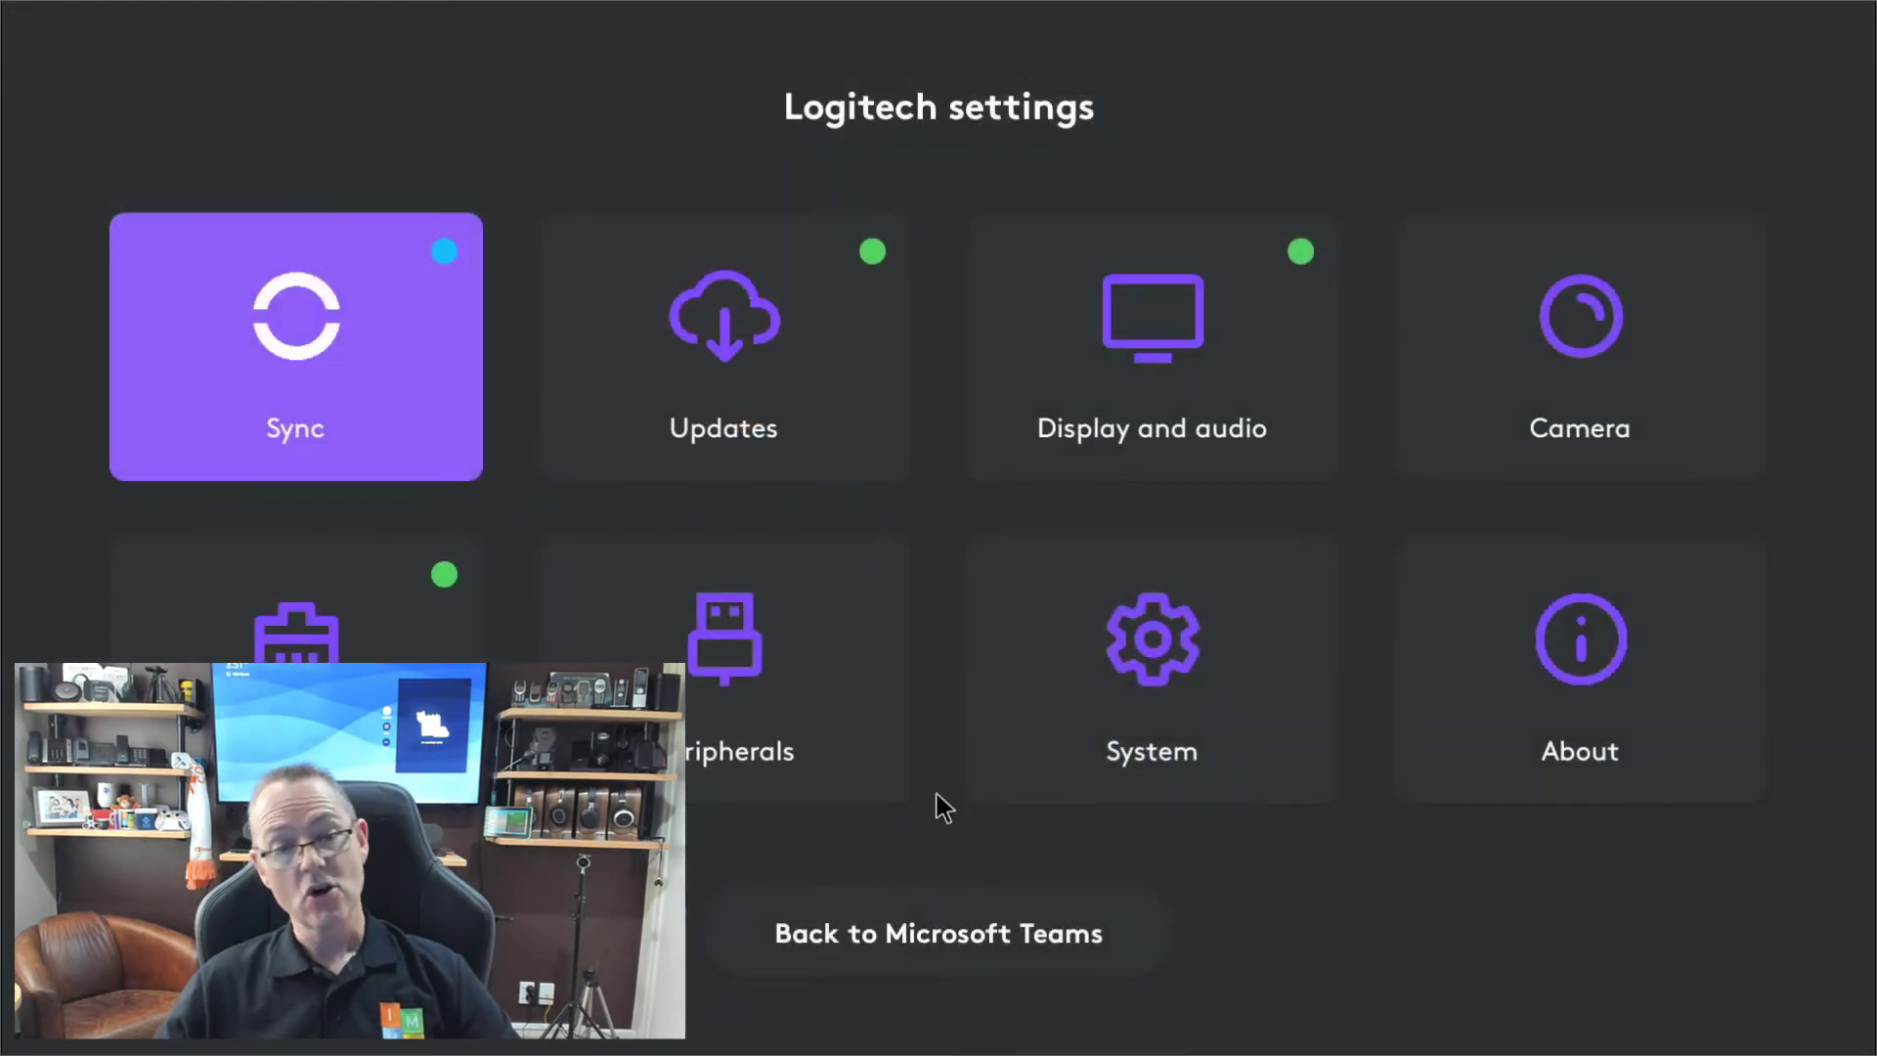
In System settings, expand the regional/date-time section and the power-saving feature options.
{"action": "left_click", "coordinate": [1196, 689]}
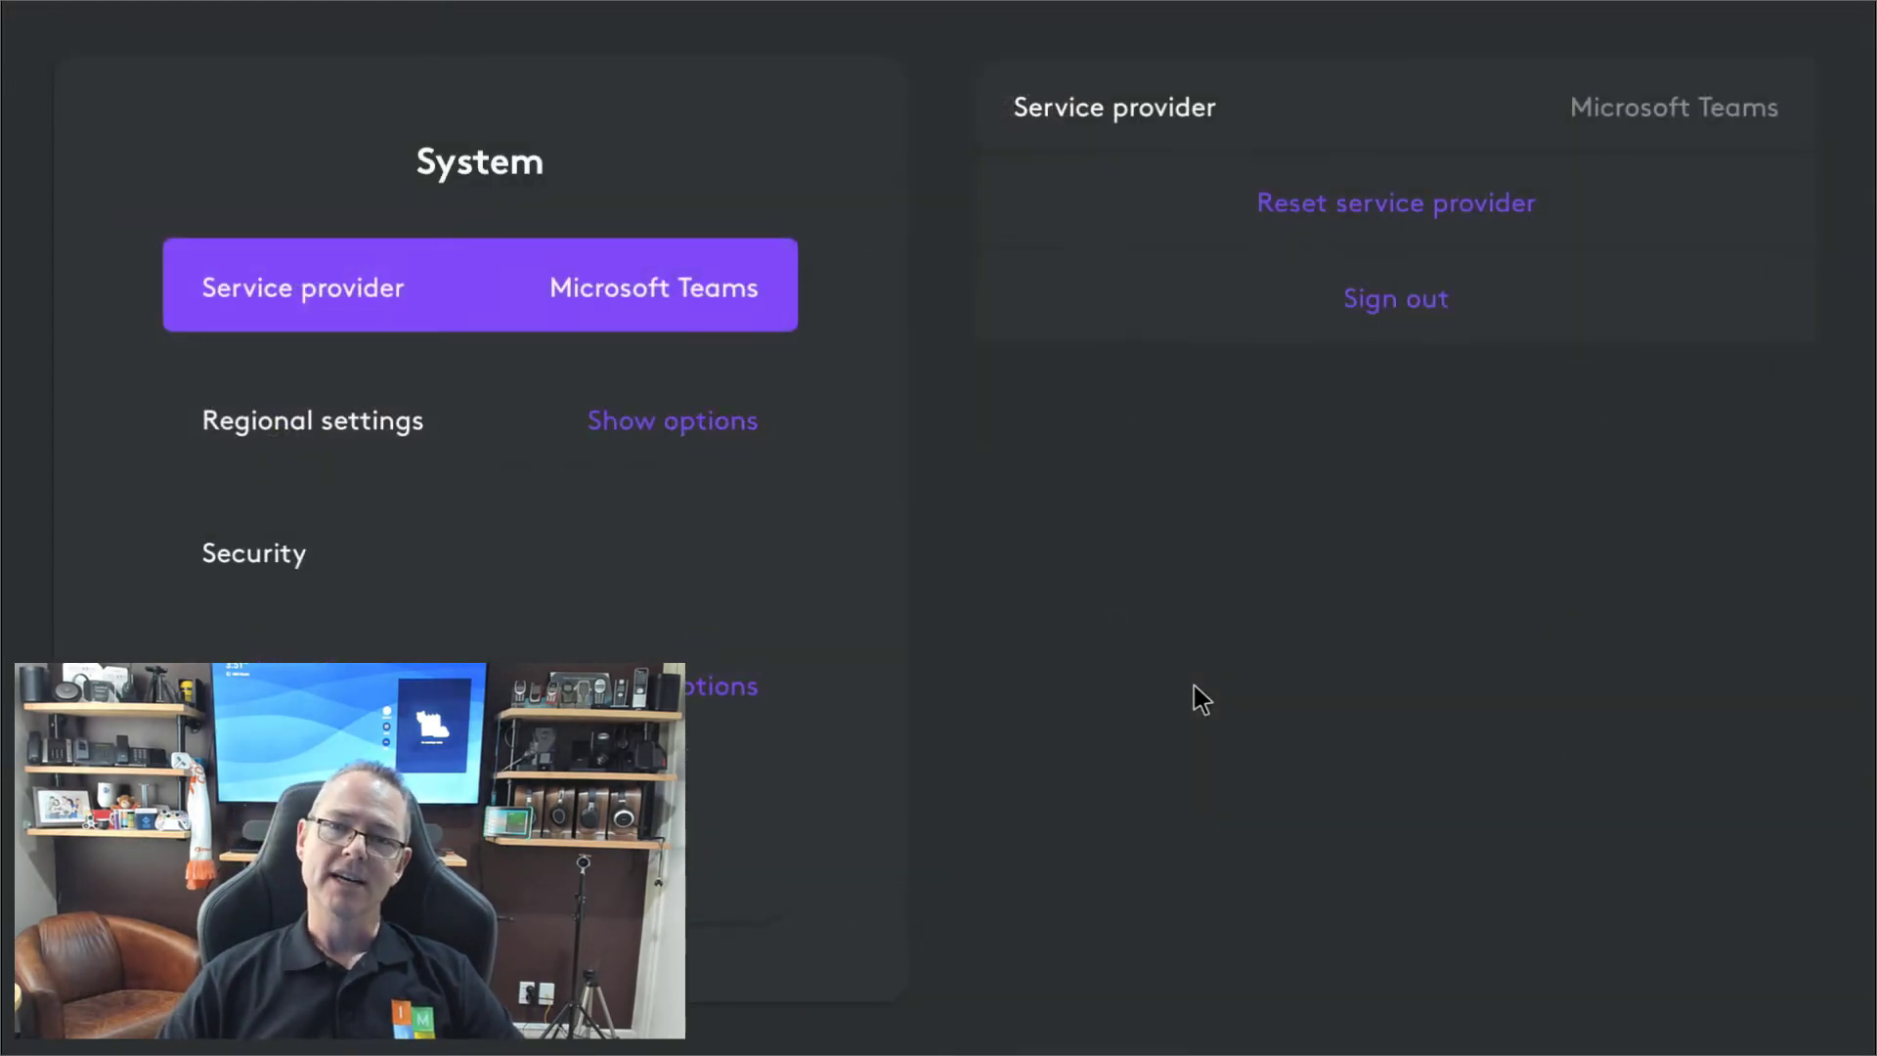
{"action": "left_click", "coordinate": [687, 398]}
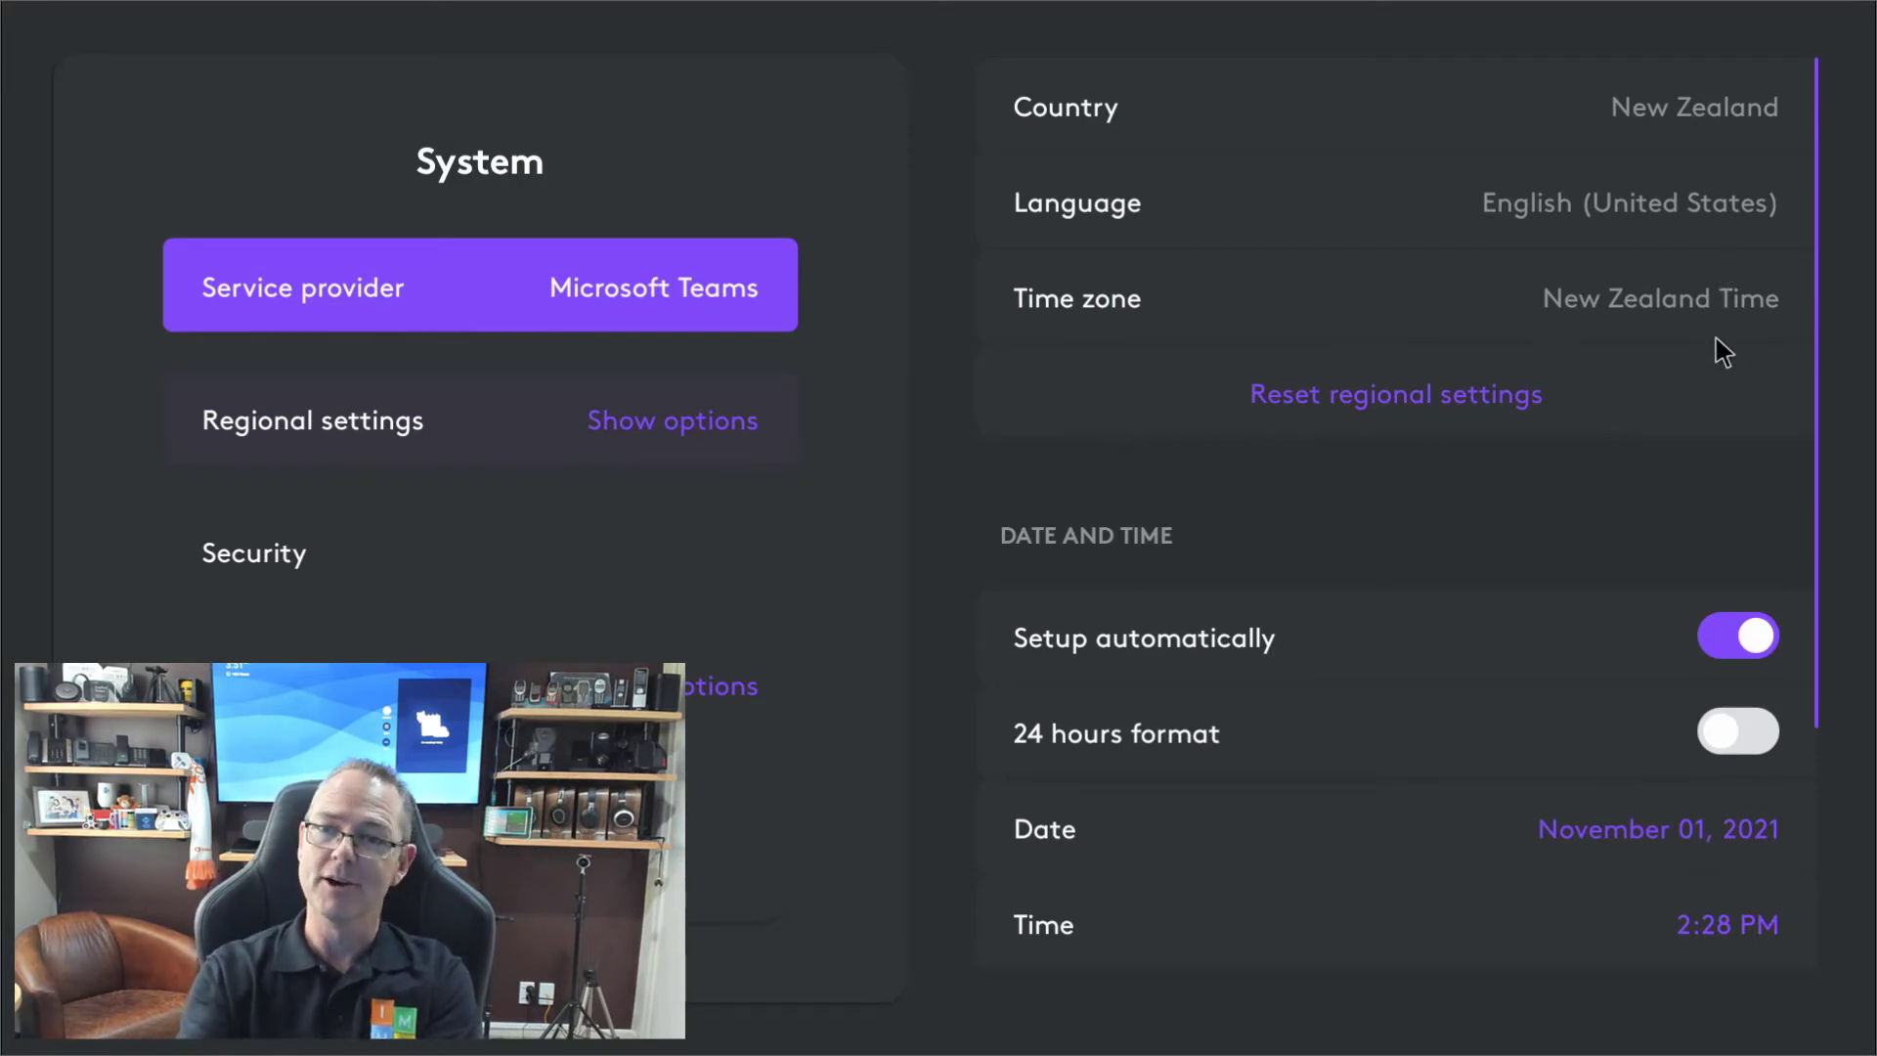
{"action": "scroll", "coordinate": [1721, 352], "scroll_direction": "down", "scroll_amount": 3}
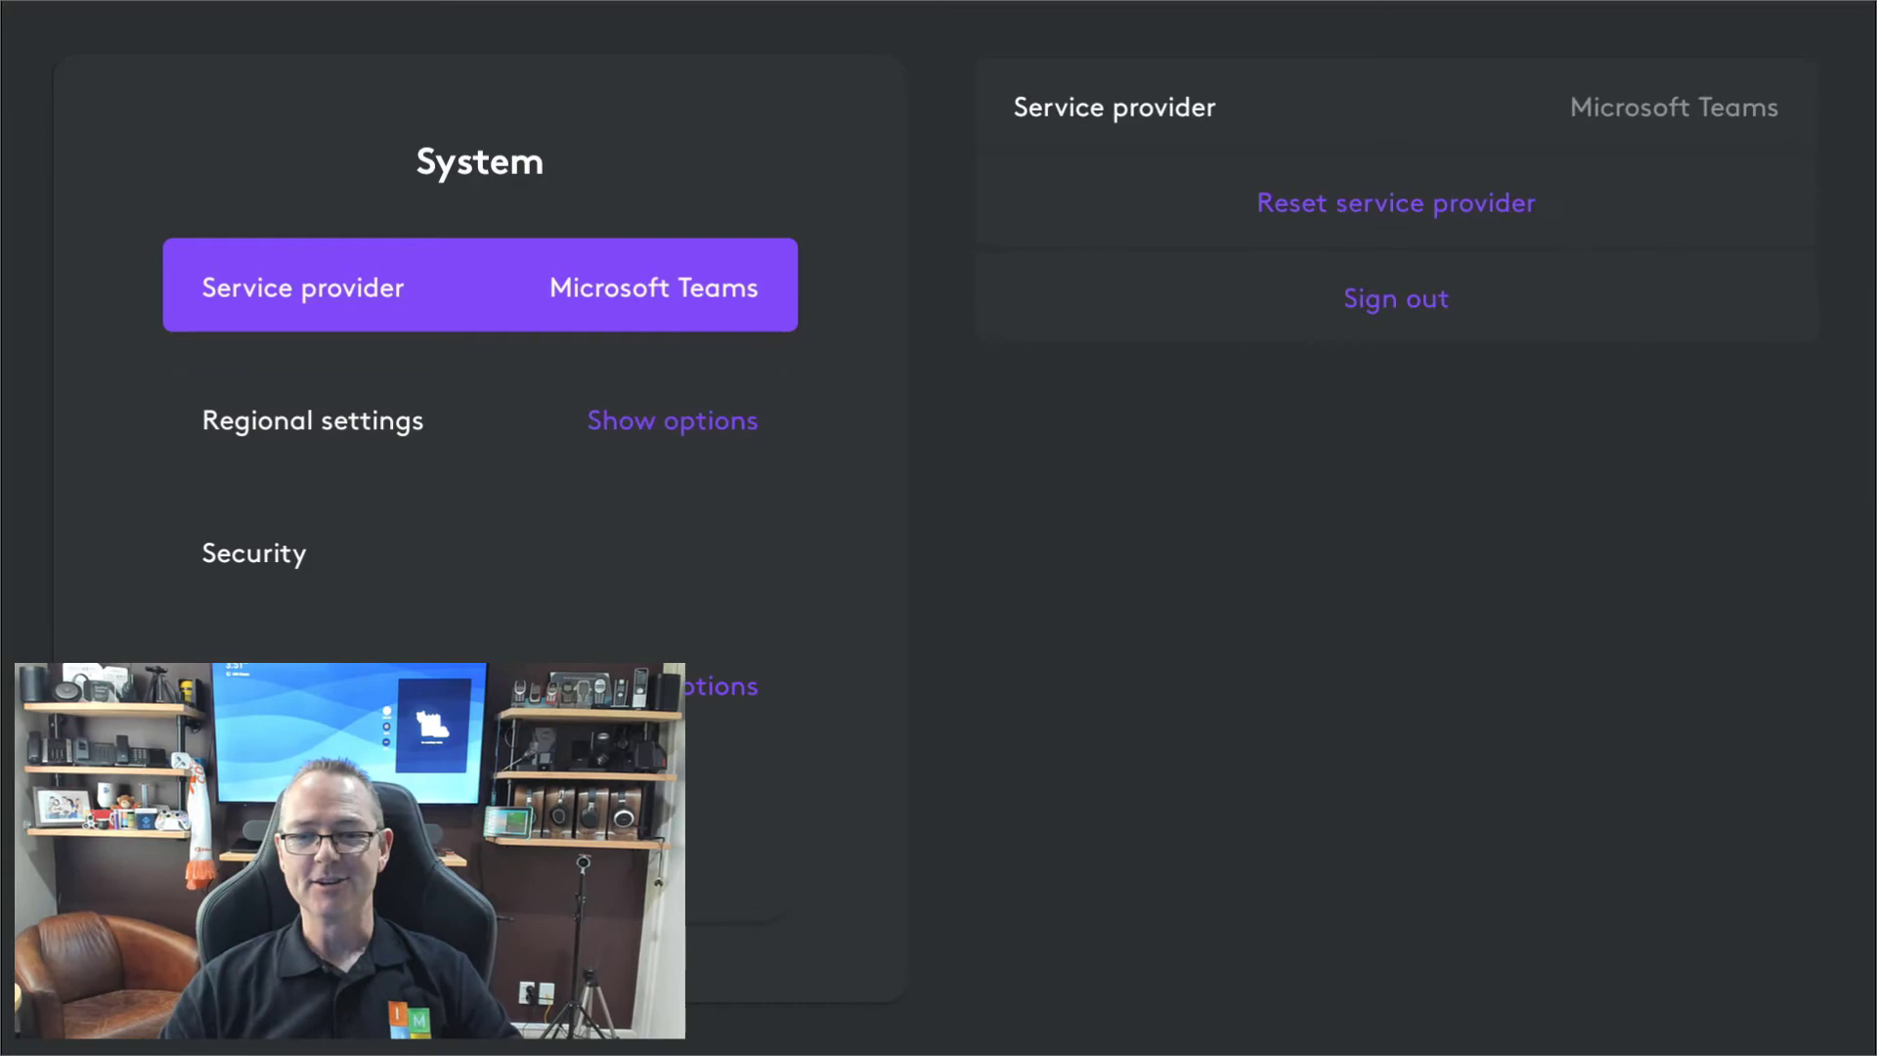
{"action": "left_click", "coordinate": [720, 686]}
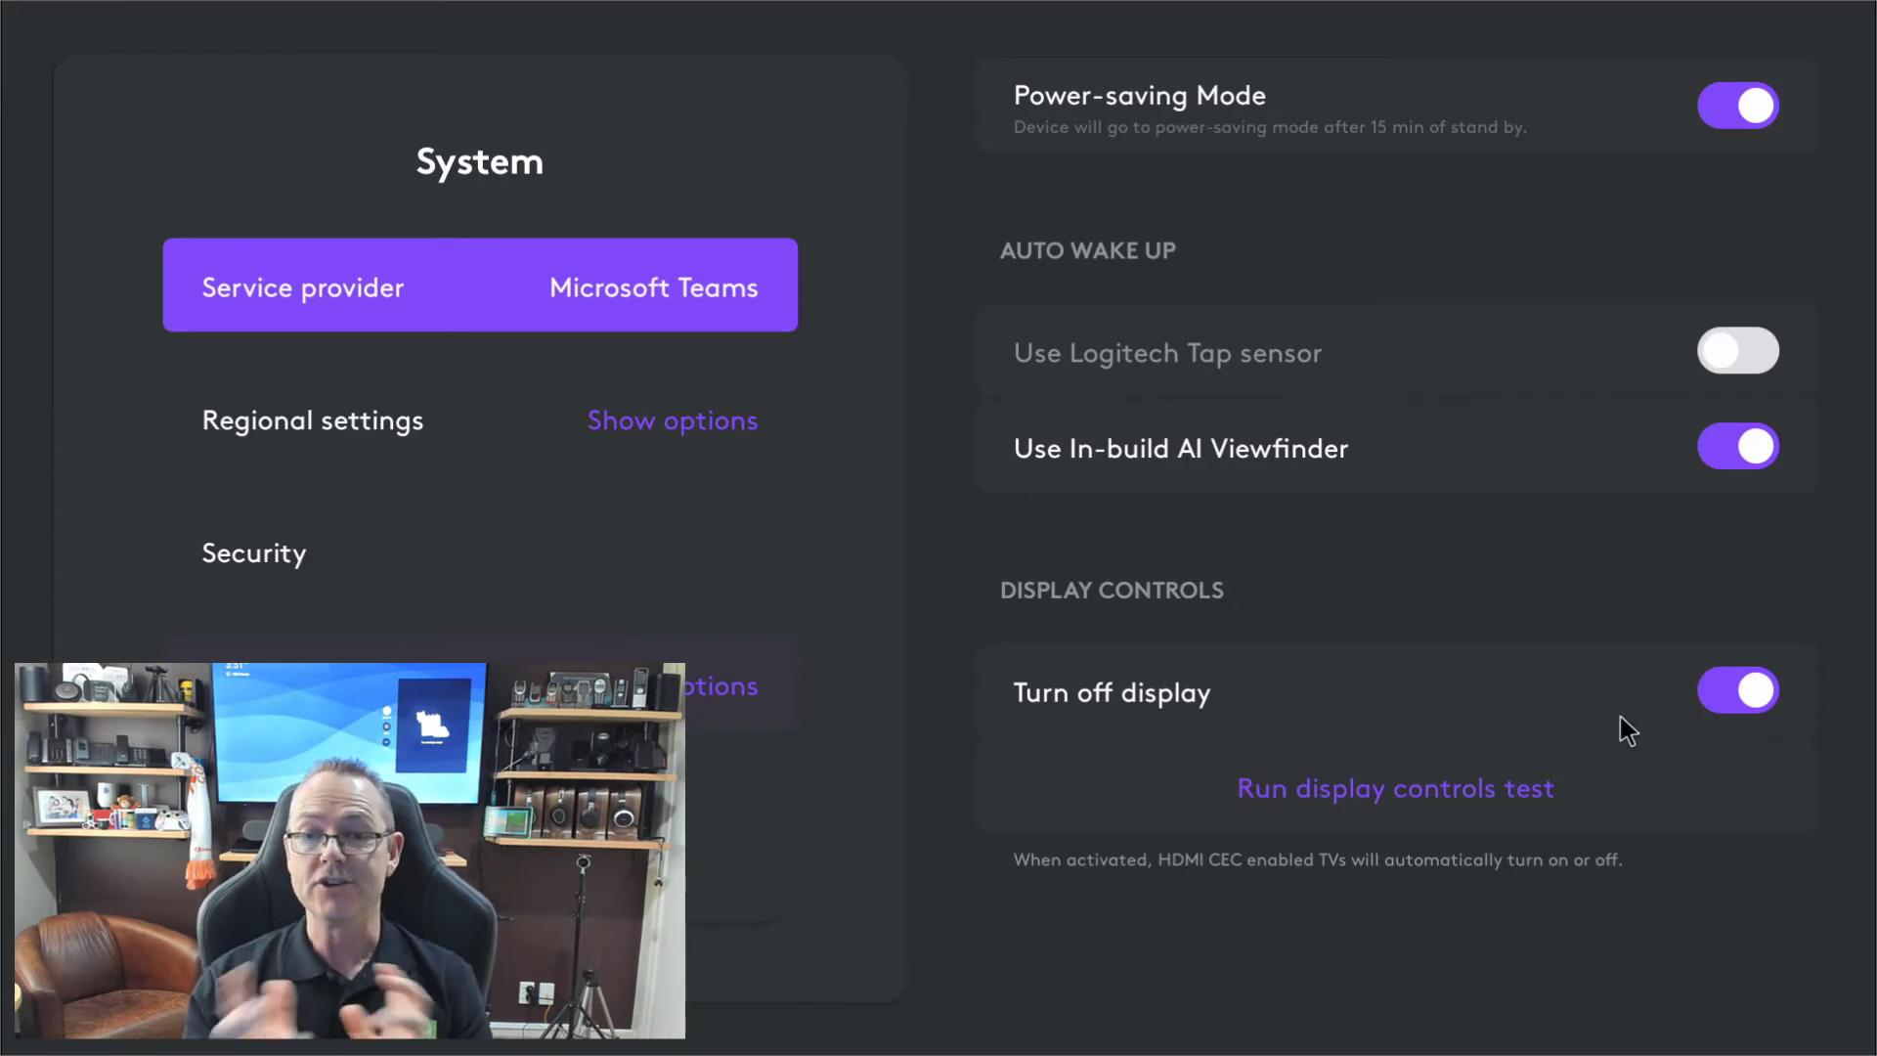
Run the HDMI CEC display controls test, acknowledge its completion, and go back to settings.
{"action": "left_click", "coordinate": [1457, 782]}
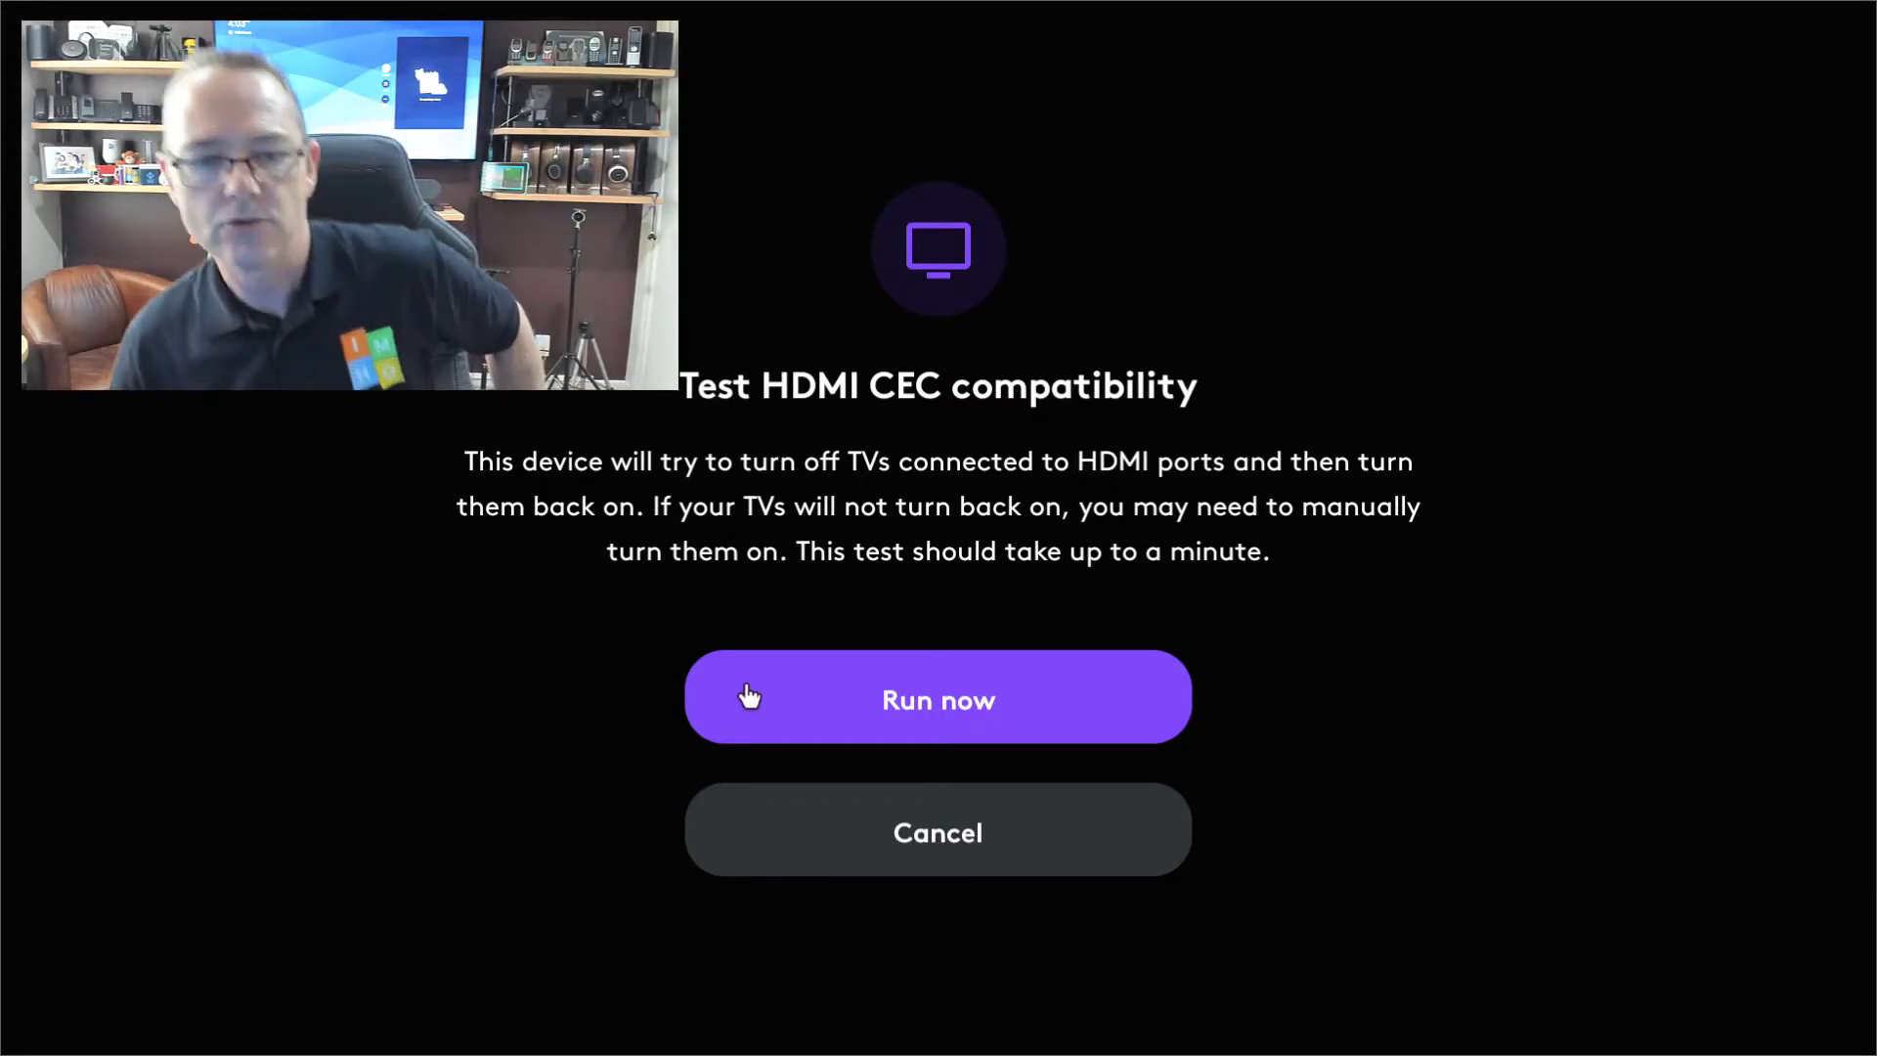
{"action": "left_click", "coordinate": [741, 690]}
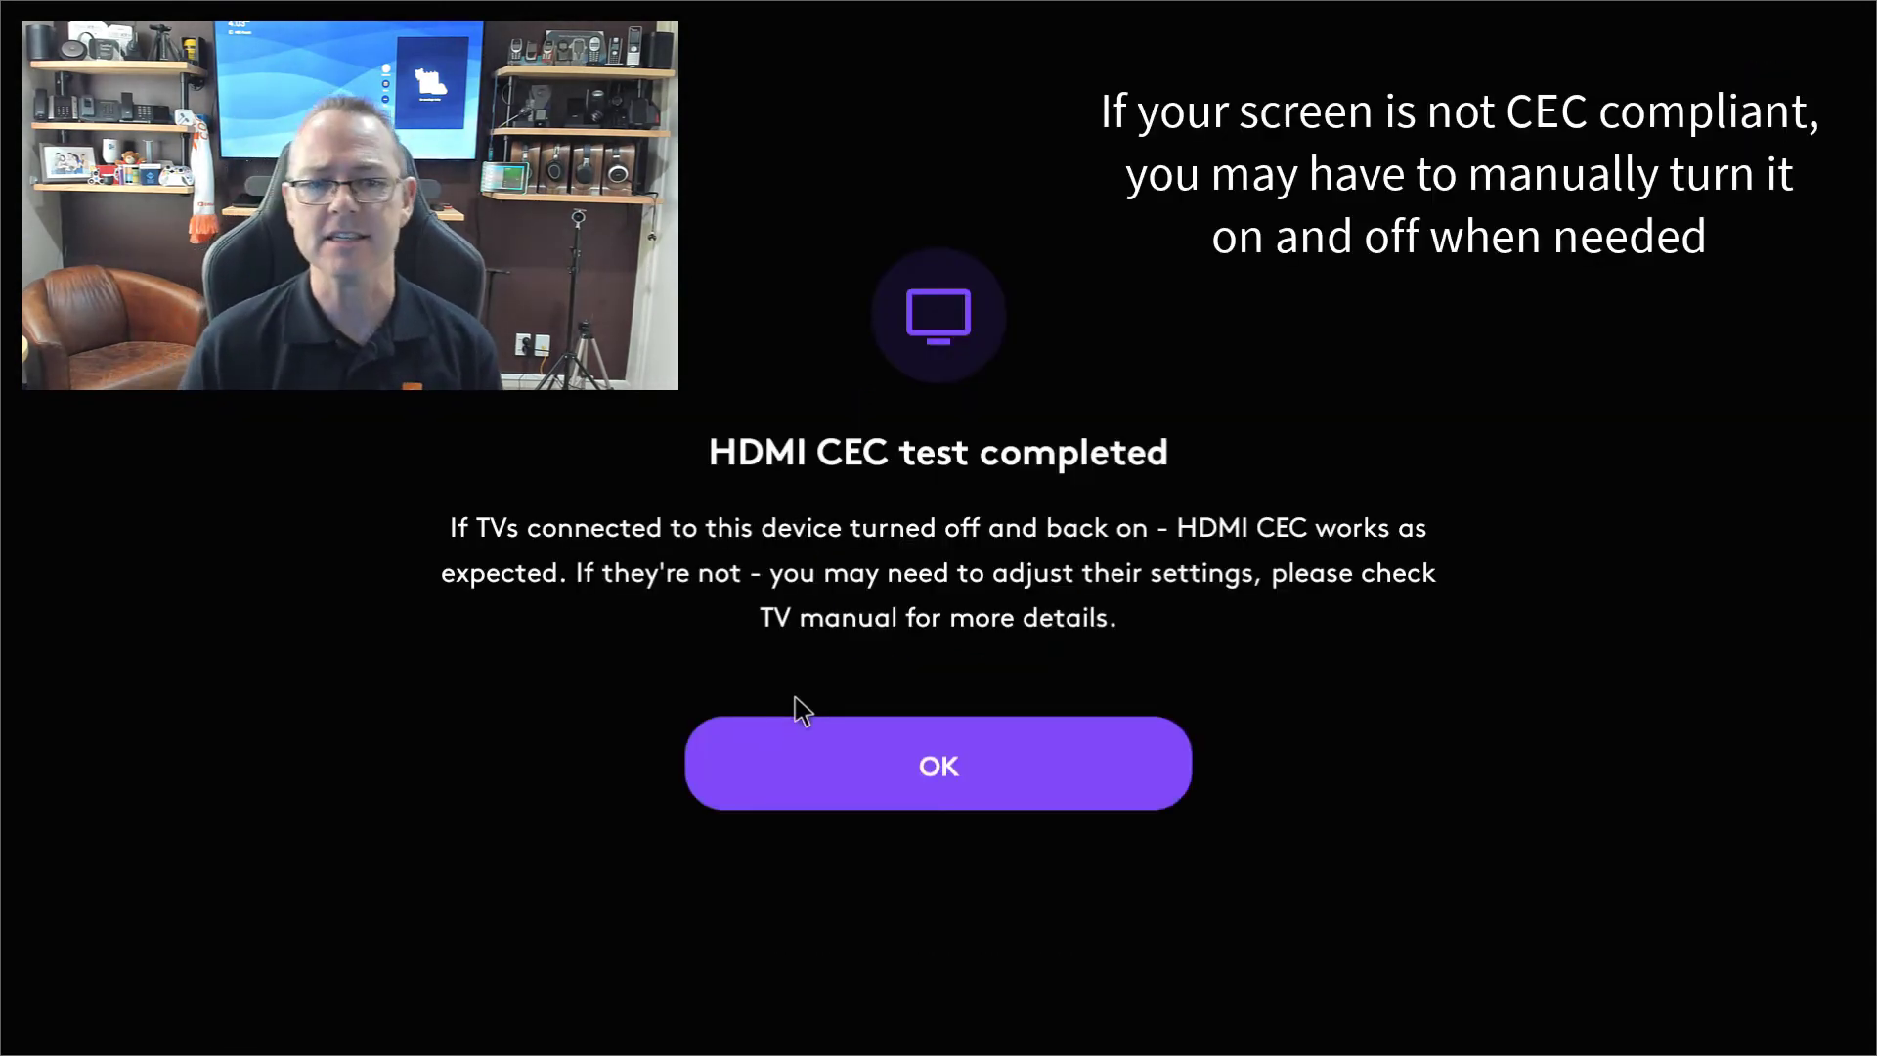
{"action": "left_click", "coordinate": [813, 751]}
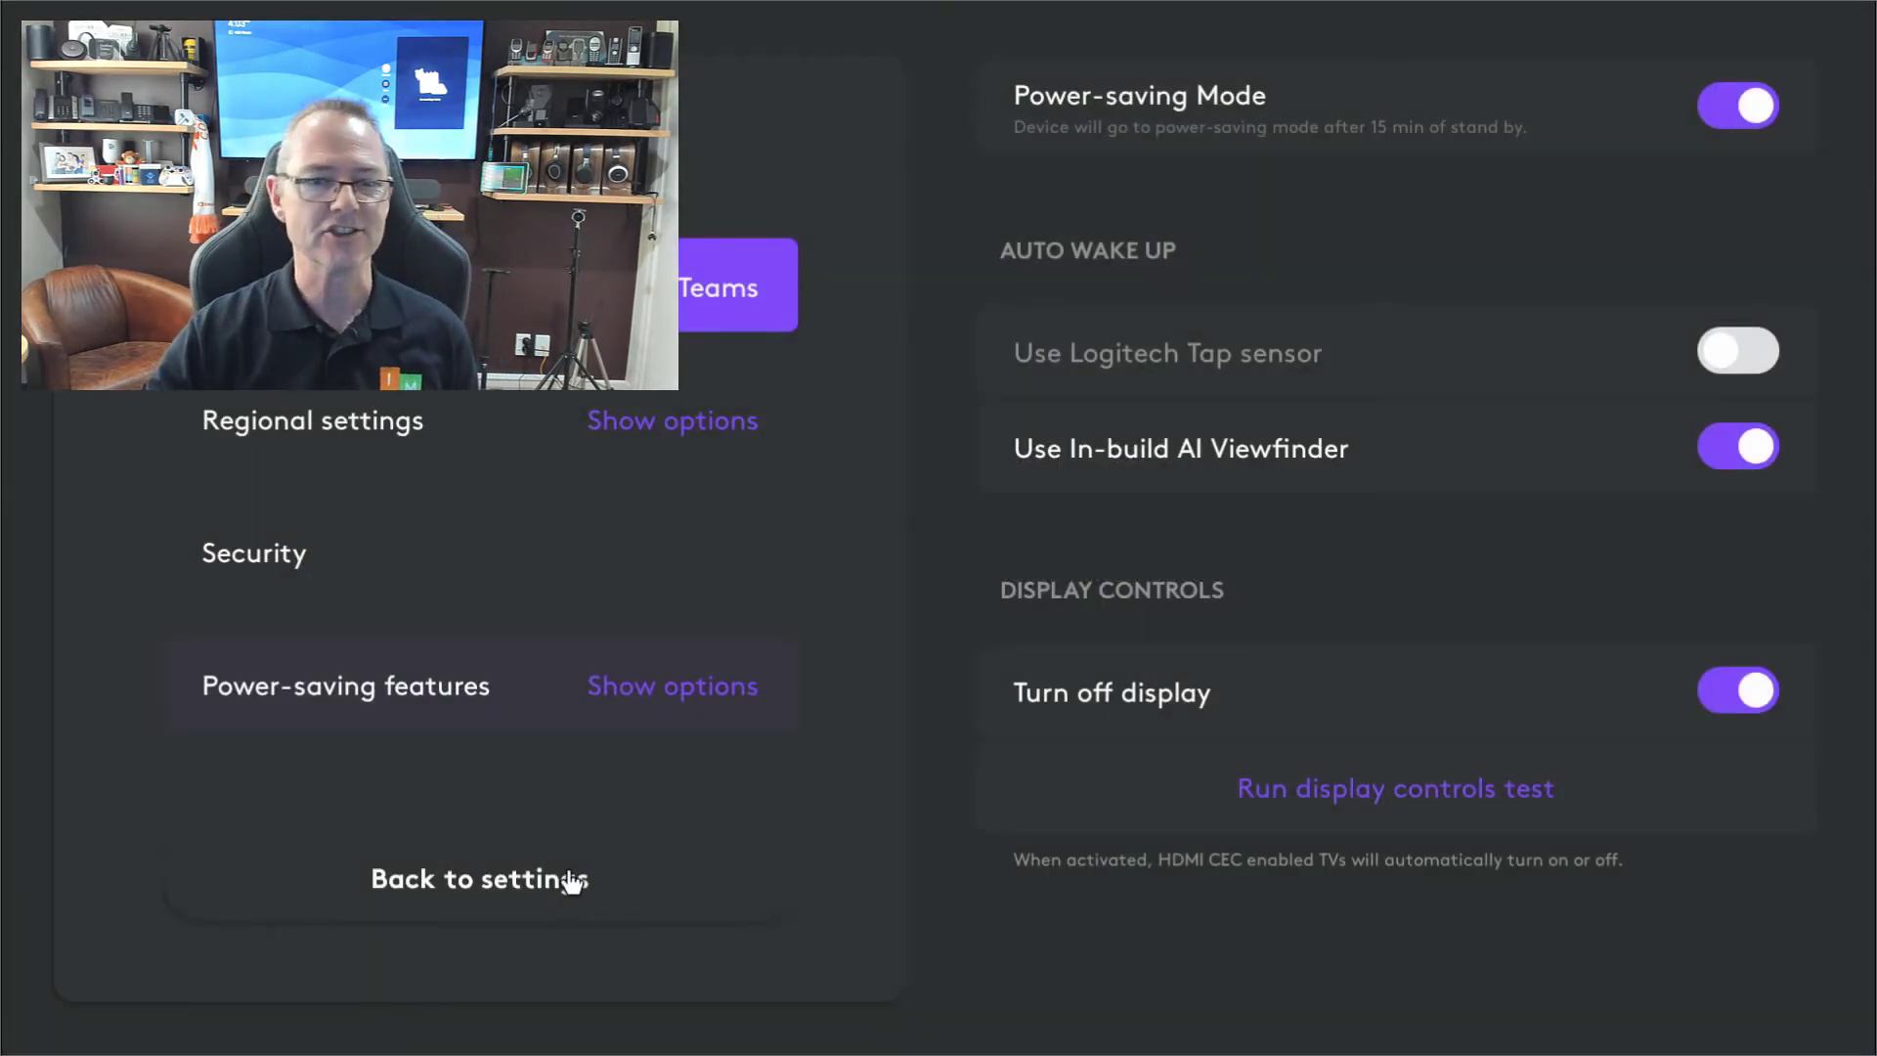
{"action": "left_click", "coordinate": [565, 883]}
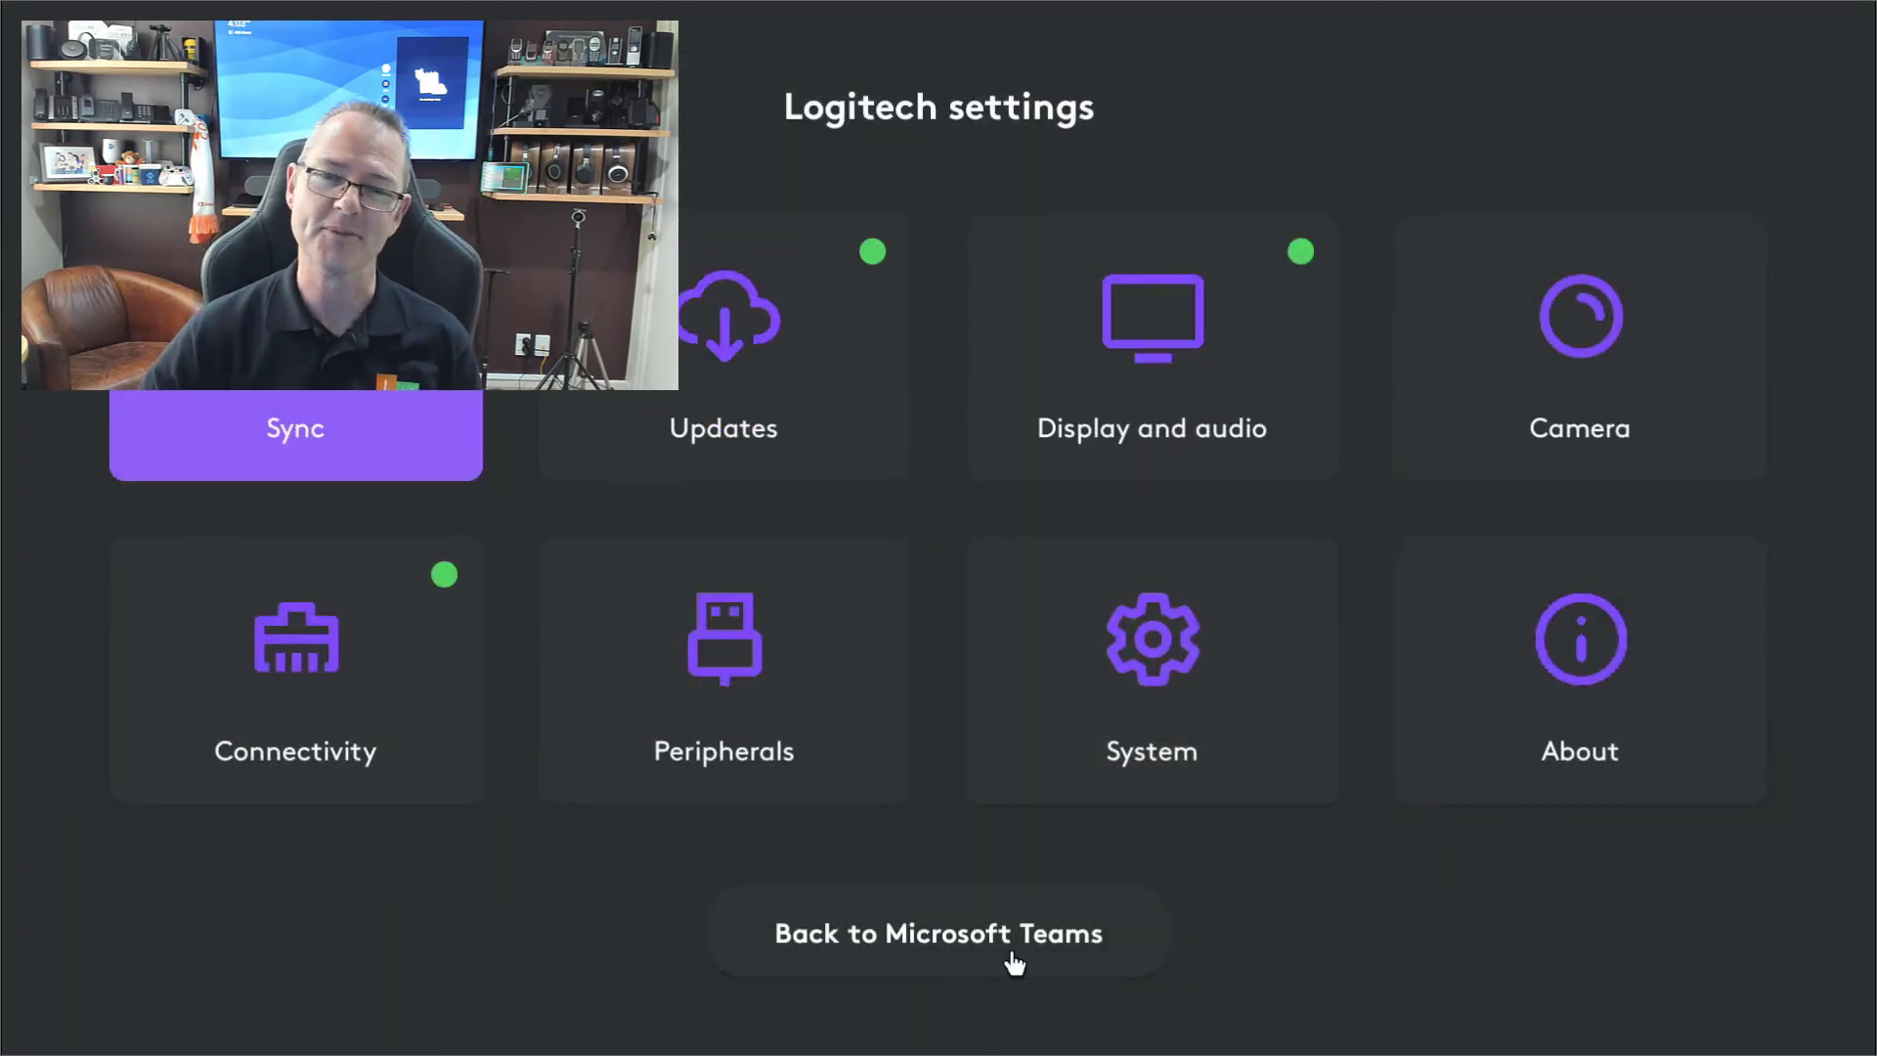